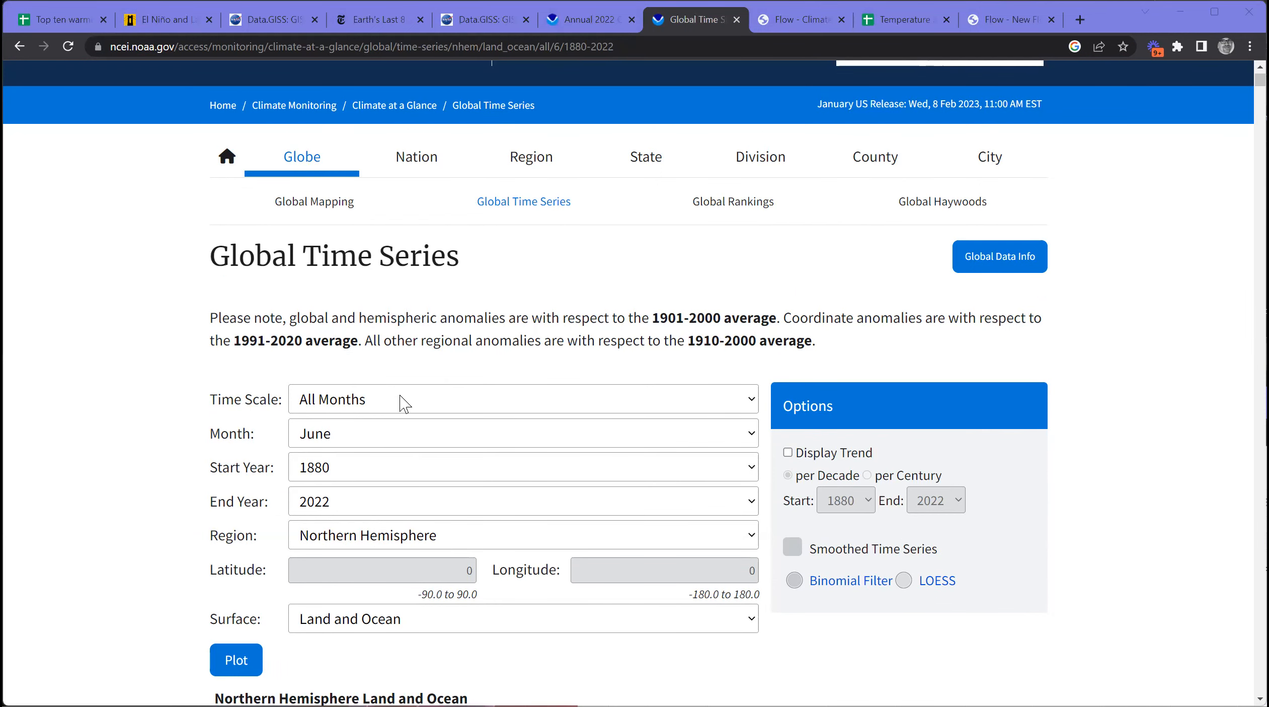
# Step: Review the region choices and the Northern Hemisphere Land and Ocean temperature anomaly chart on the NOAA Global Time Series page
pyautogui.click(415, 540)
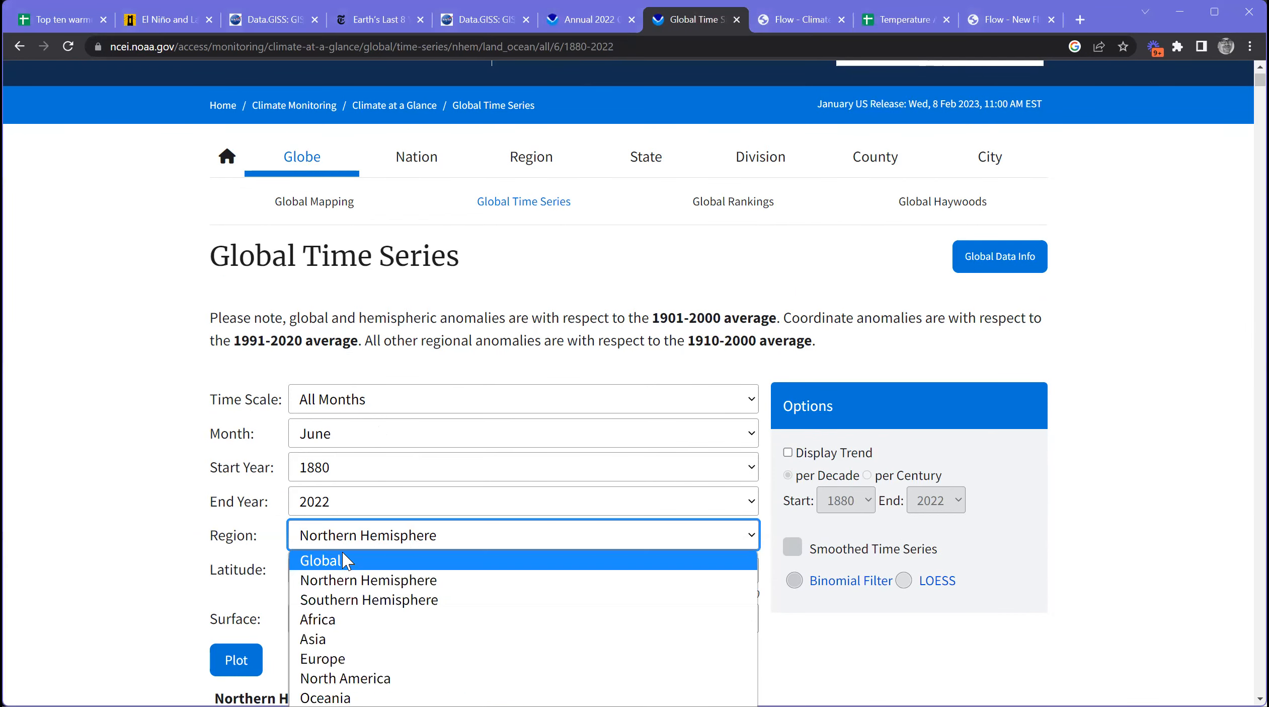
pyautogui.scroll(-5, 414, 432)
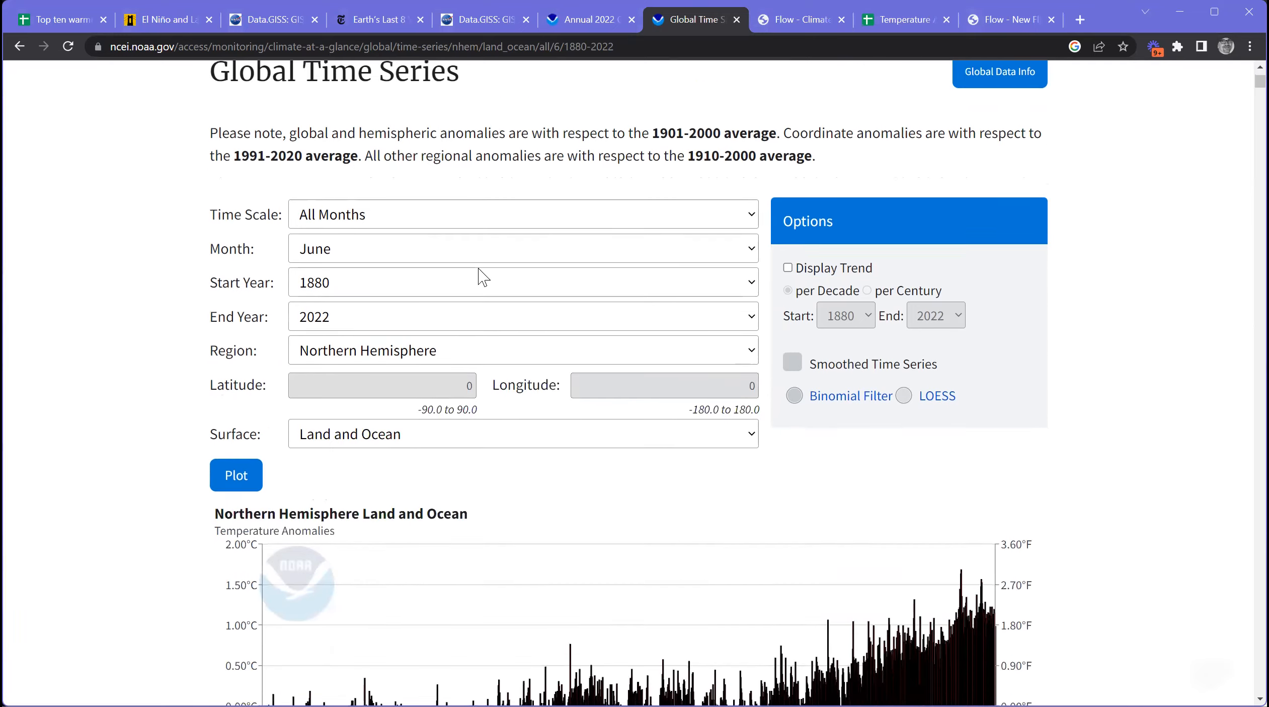
pyautogui.scroll(-3, 516, 489)
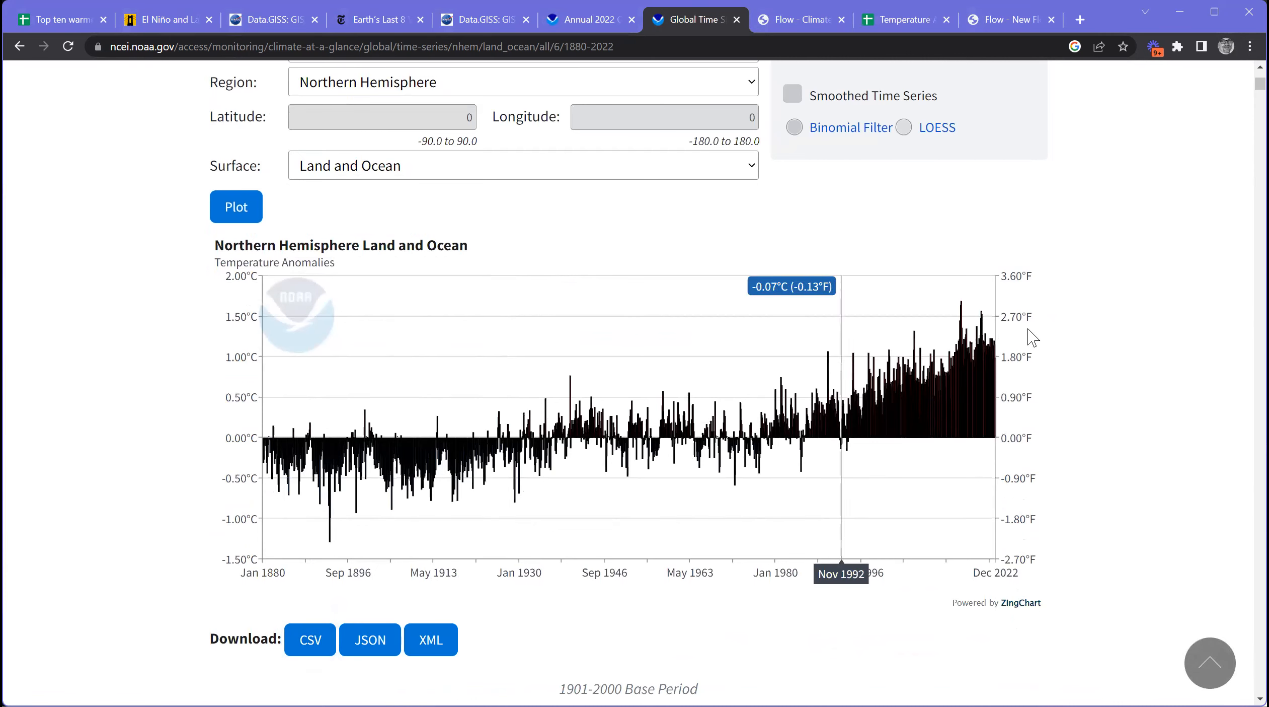
pyautogui.scroll(7, 1049, 352)
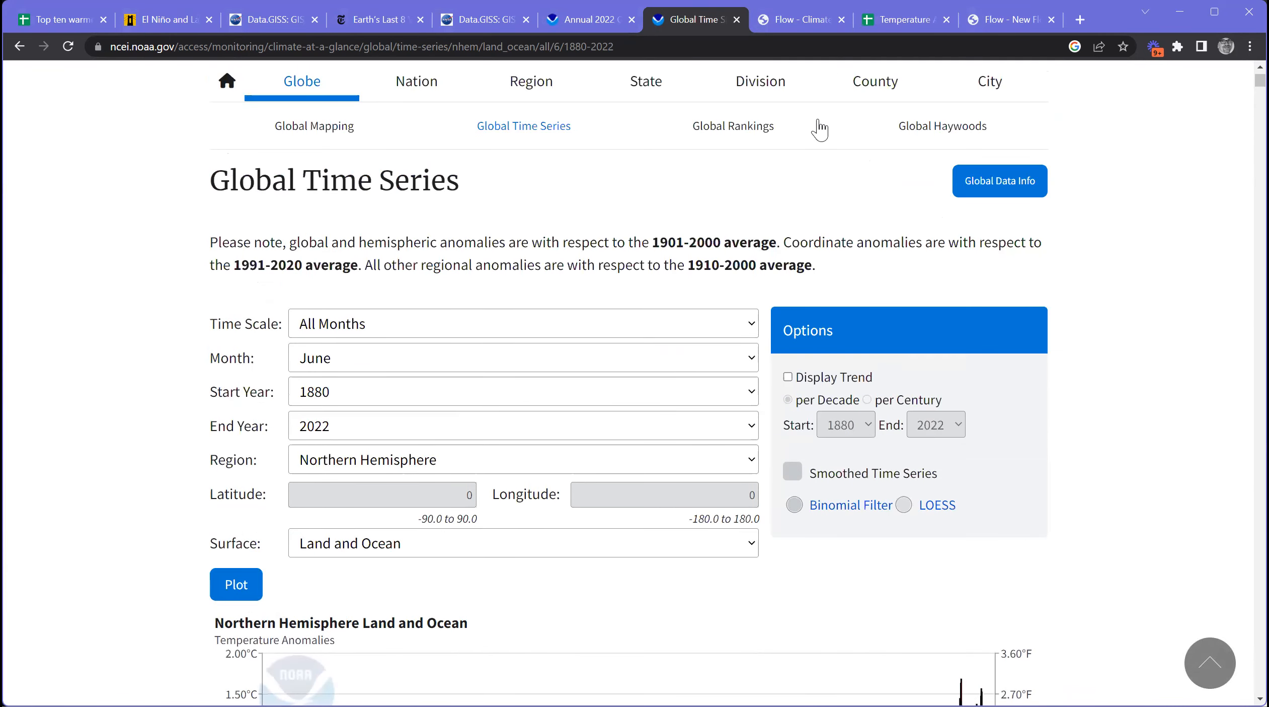
# Step: Switch to the El Niño and La Niña Years and Intensities page and examine its event table, ONI graph and running 3-month mean values
pyautogui.click(902, 20)
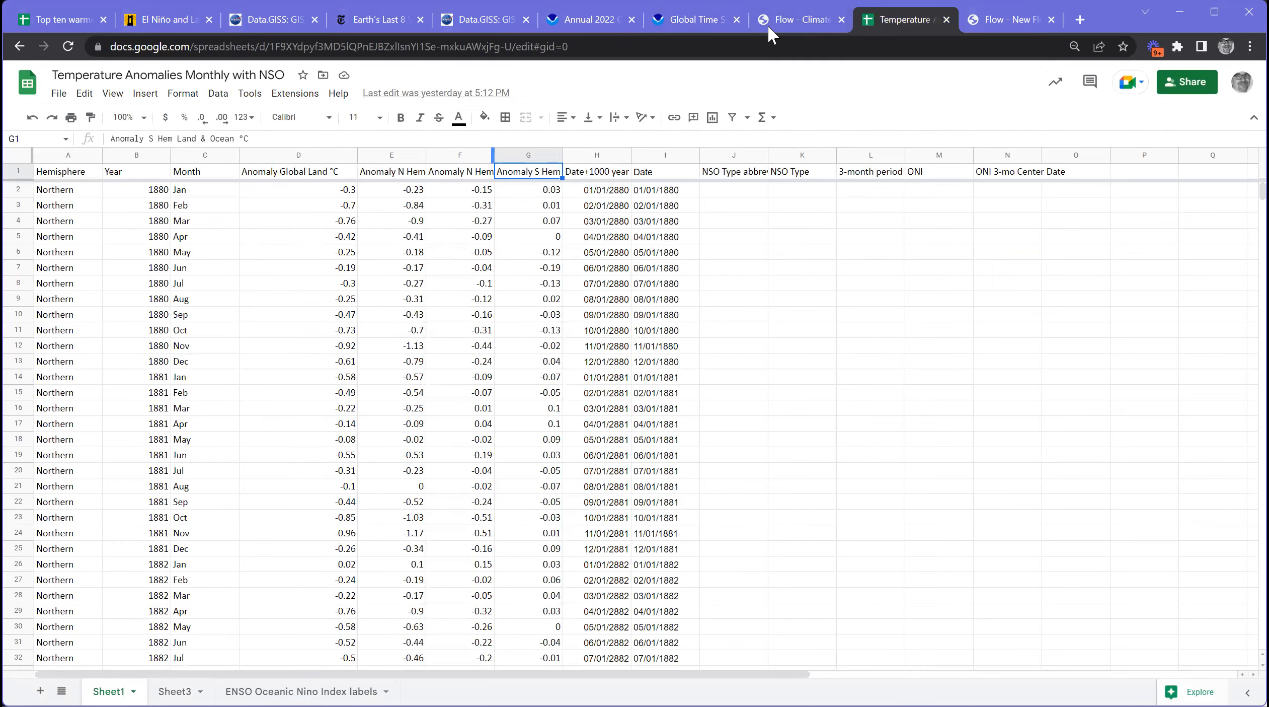
pyautogui.click(273, 19)
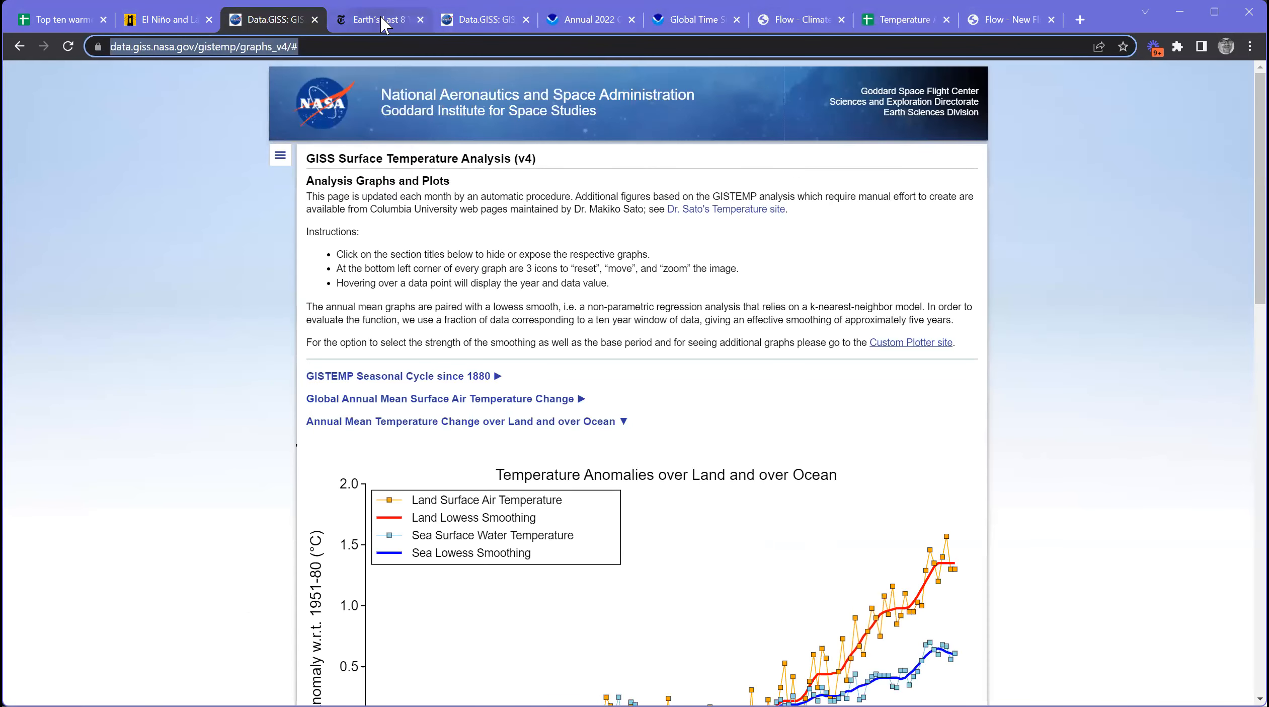
pyautogui.click(127, 22)
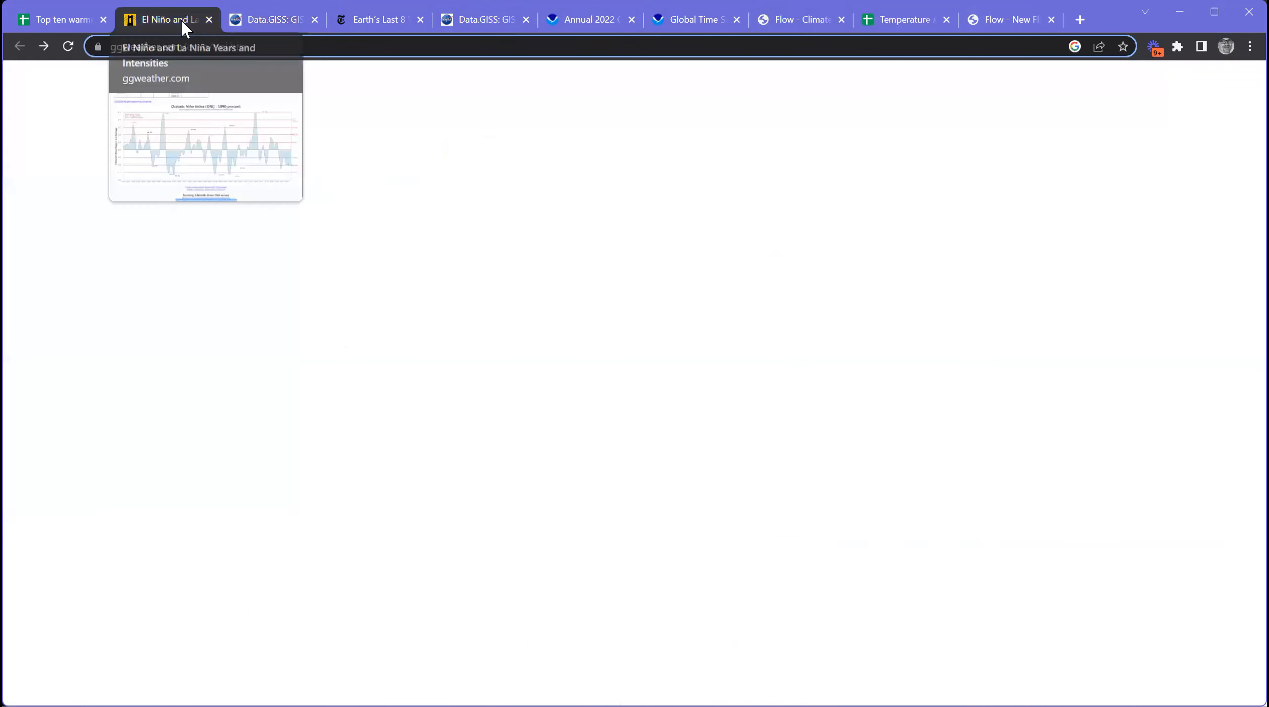
pyautogui.scroll(5, 648, 408)
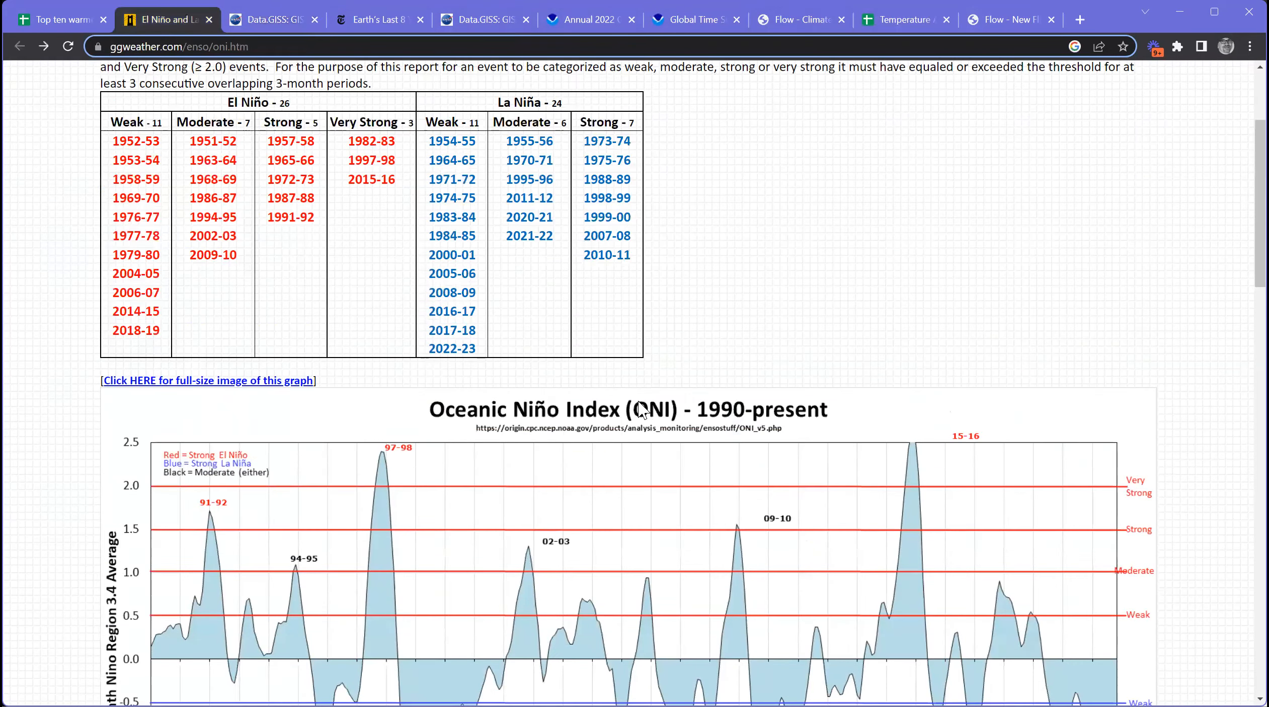
pyautogui.scroll(3, 642, 409)
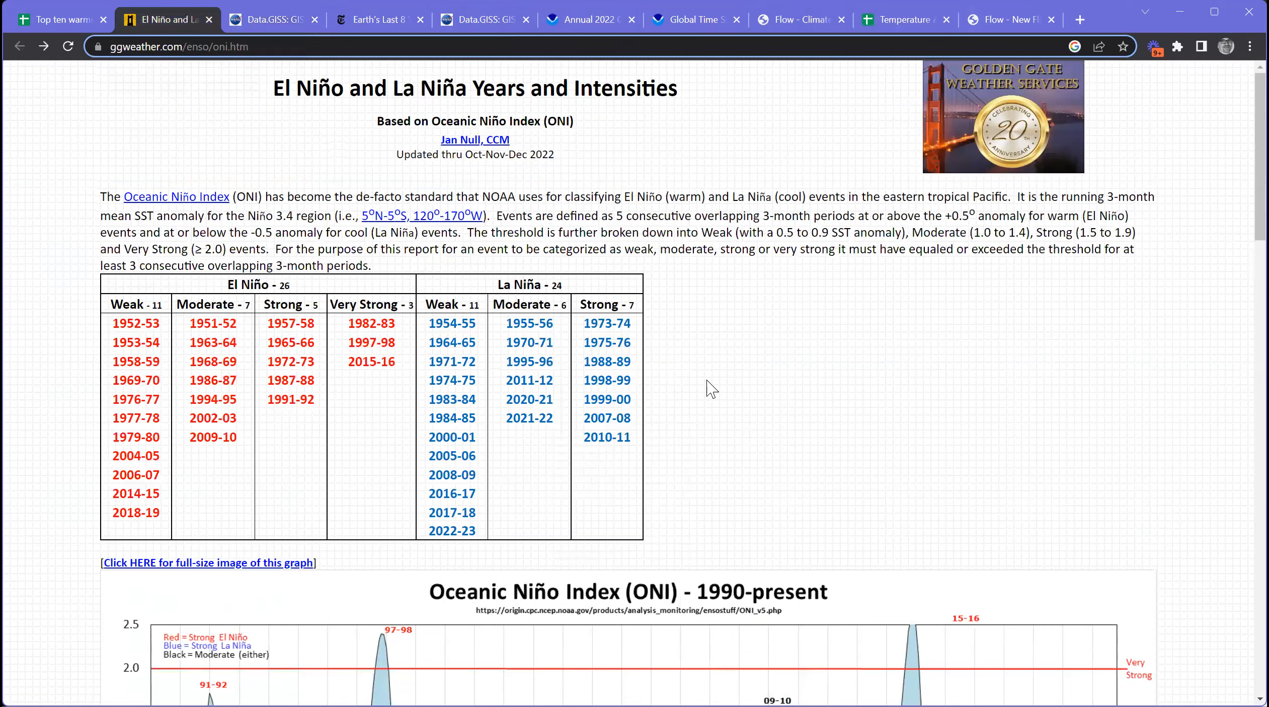
pyautogui.scroll(-9, 711, 389)
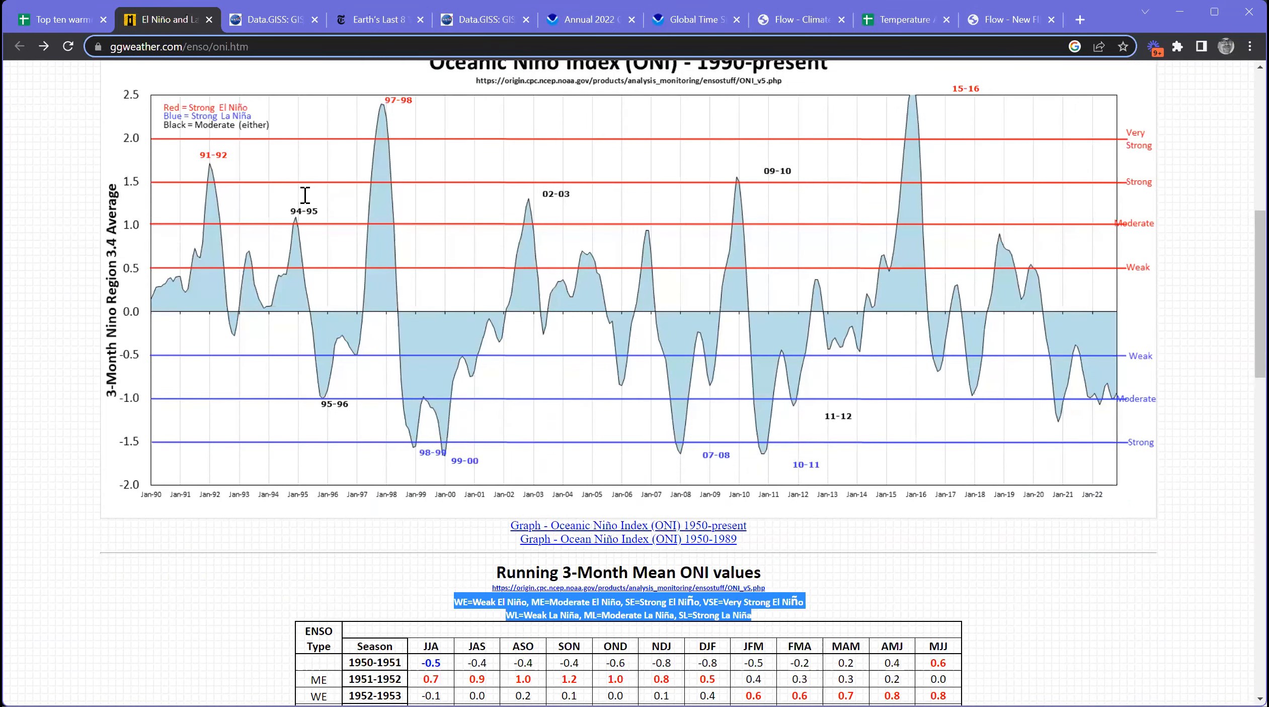
pyautogui.scroll(-5, 304, 195)
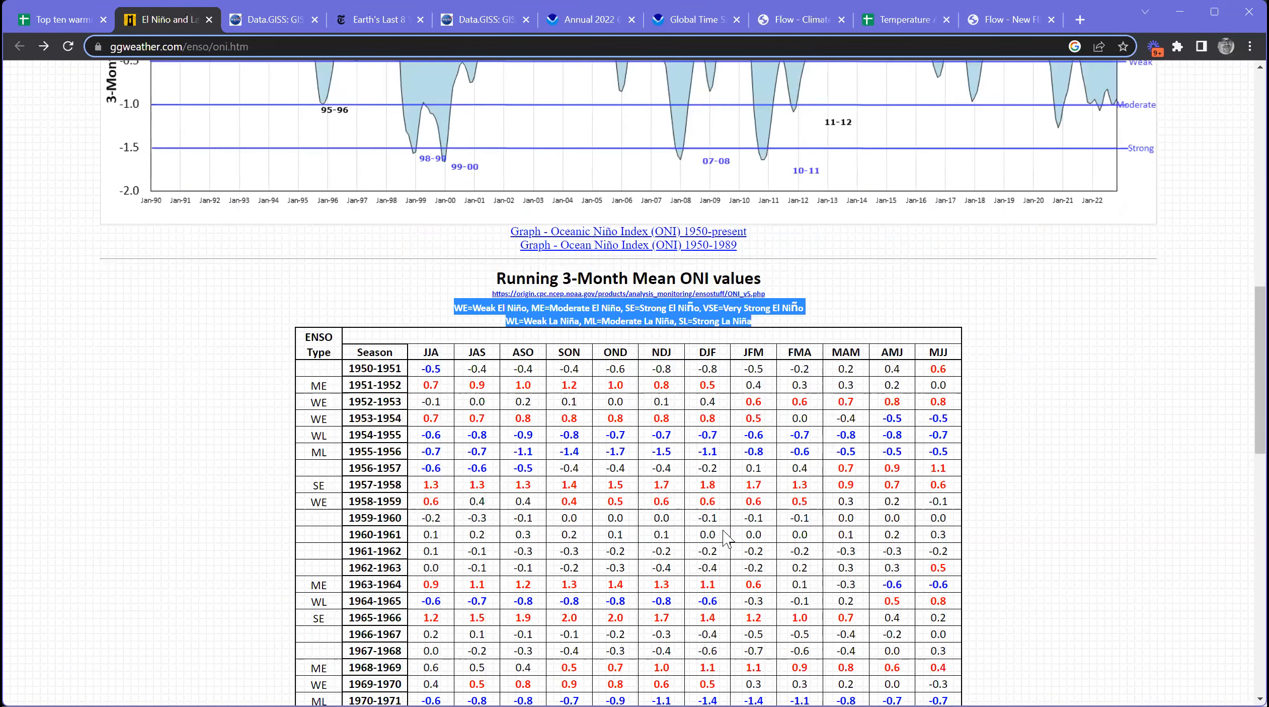
pyautogui.scroll(-4, 724, 536)
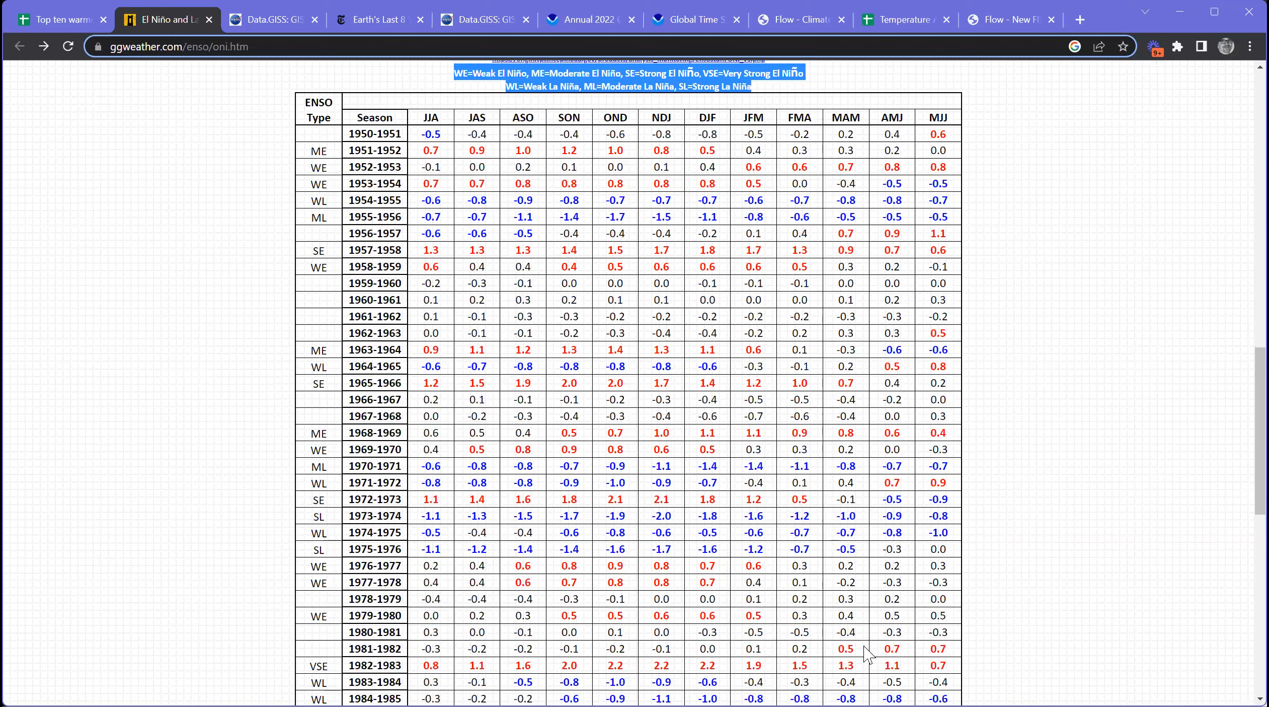
pyautogui.scroll(-1, 876, 653)
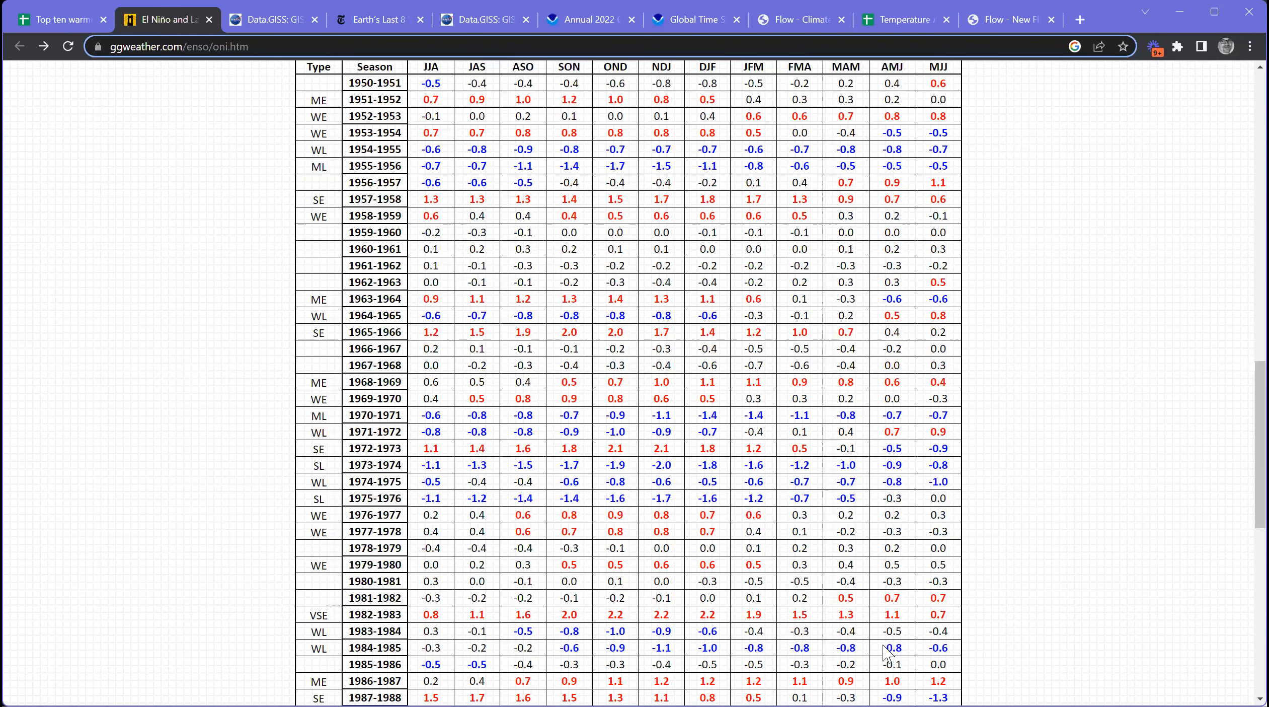
pyautogui.scroll(-11, 959, 671)
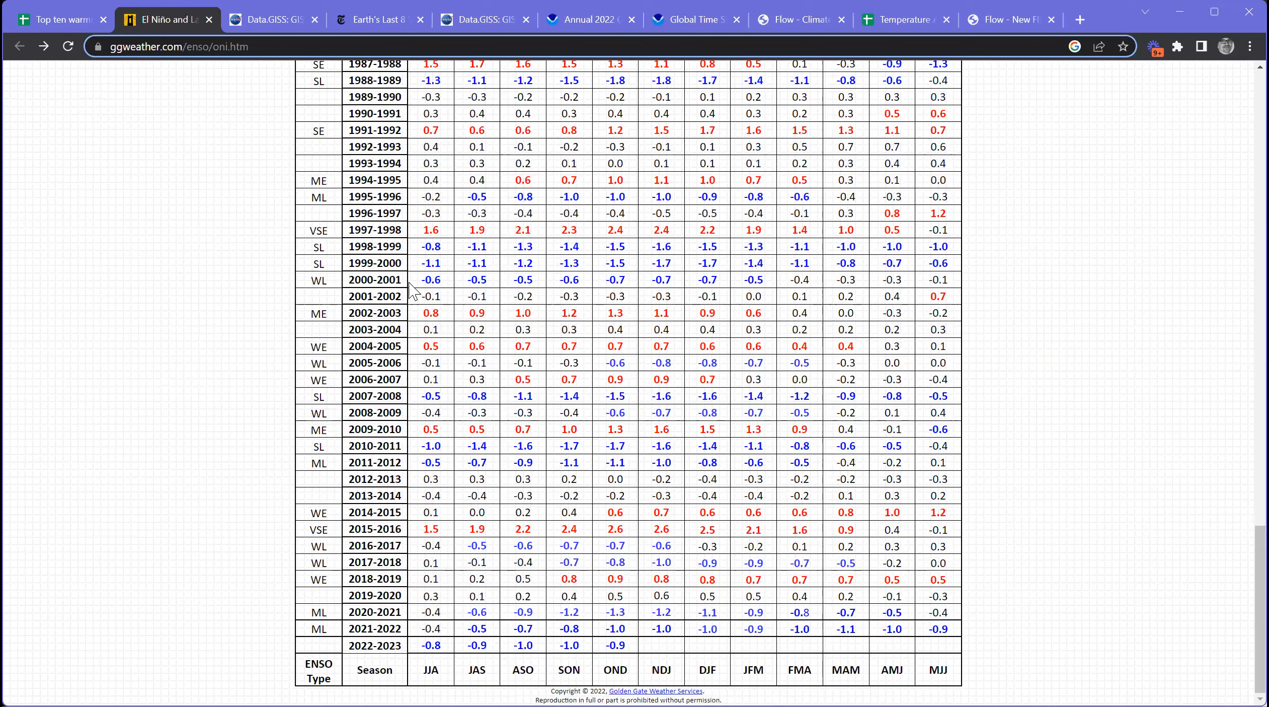
pyautogui.scroll(16, 444, 285)
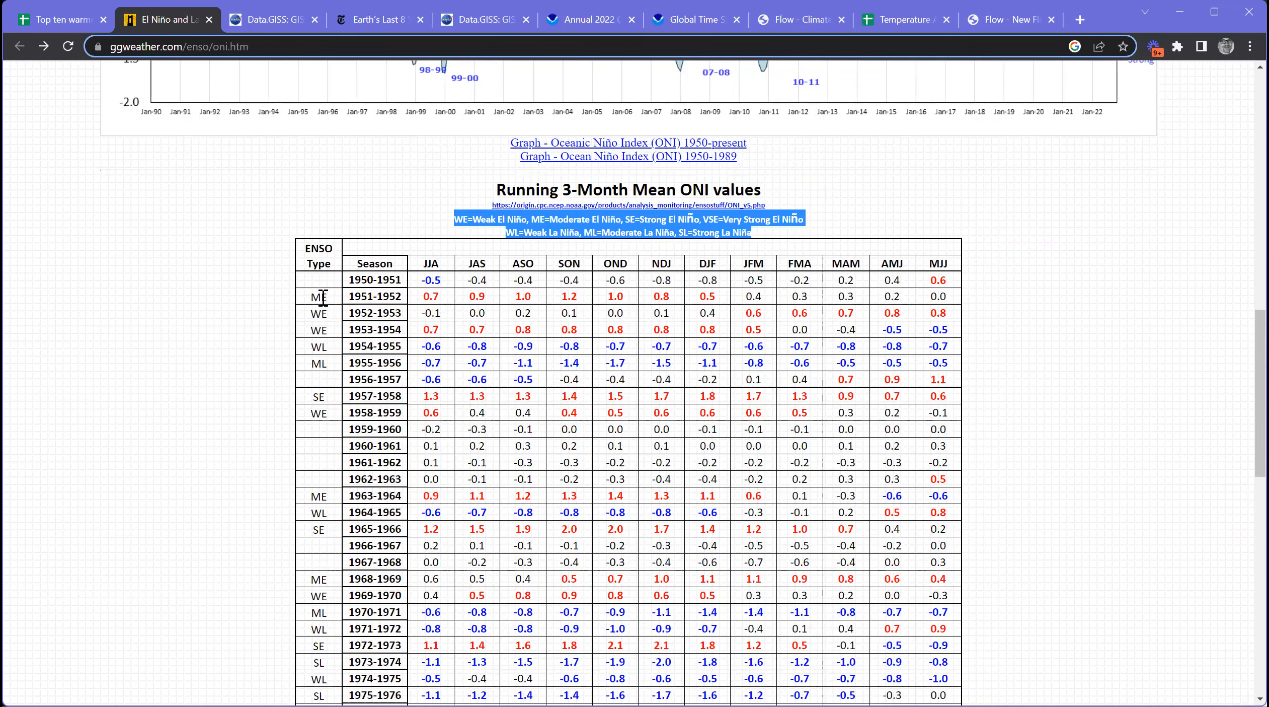
pyautogui.click(516, 217)
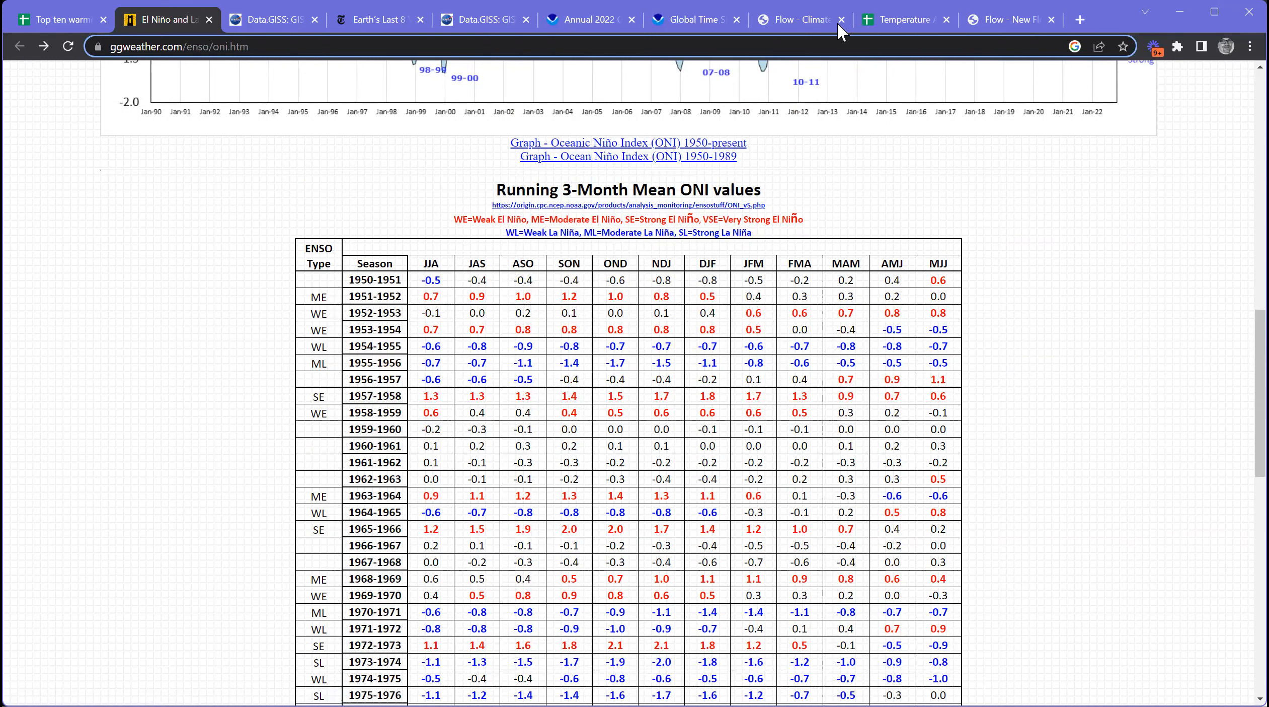
# Step: In the Temperature Anomalies Monthly with NSO spreadsheet, inspect the May 1965 NSO type abbreviation, NSO type lookup formula and 3-month period
pyautogui.click(807, 19)
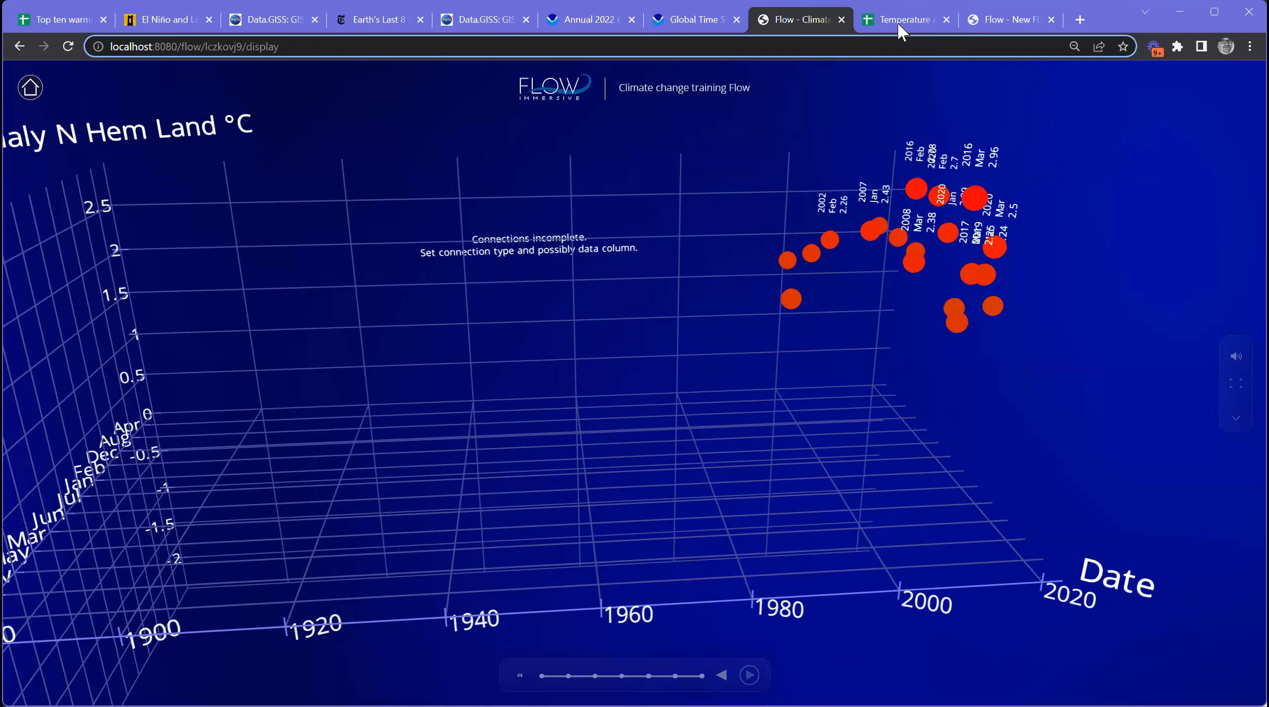
pyautogui.click(899, 23)
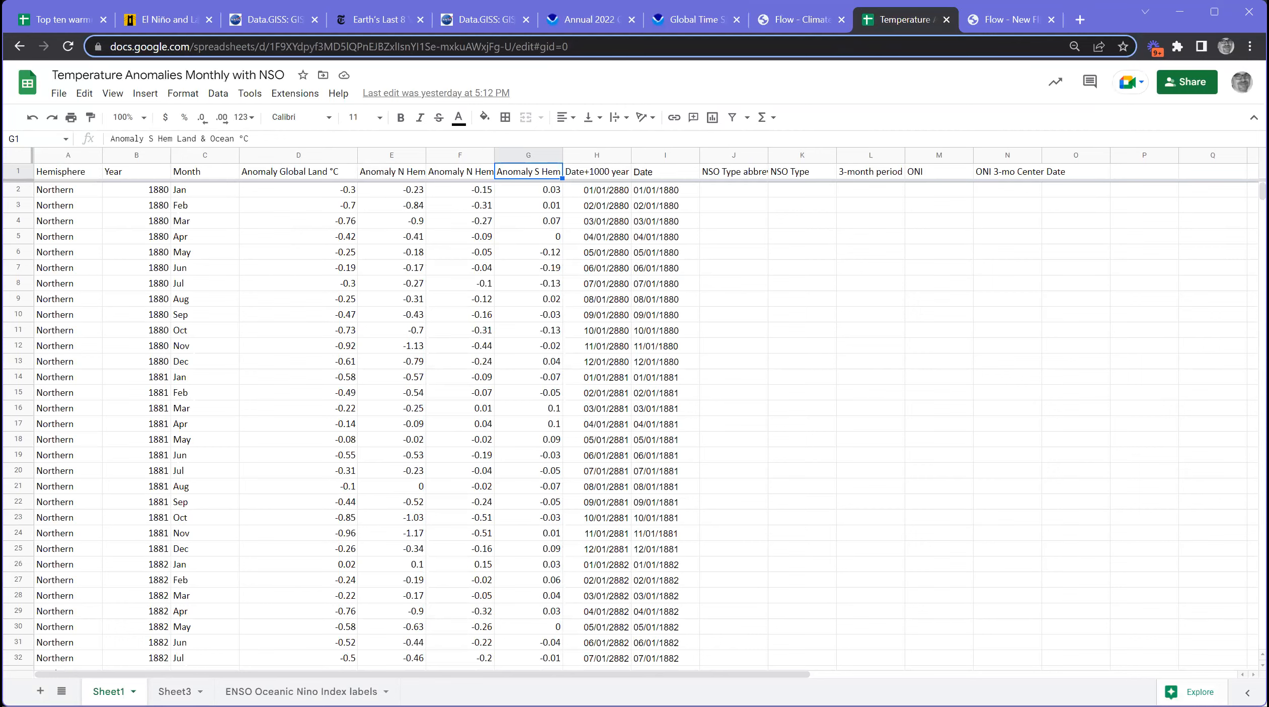
pyautogui.scroll(-20, 891, 454)
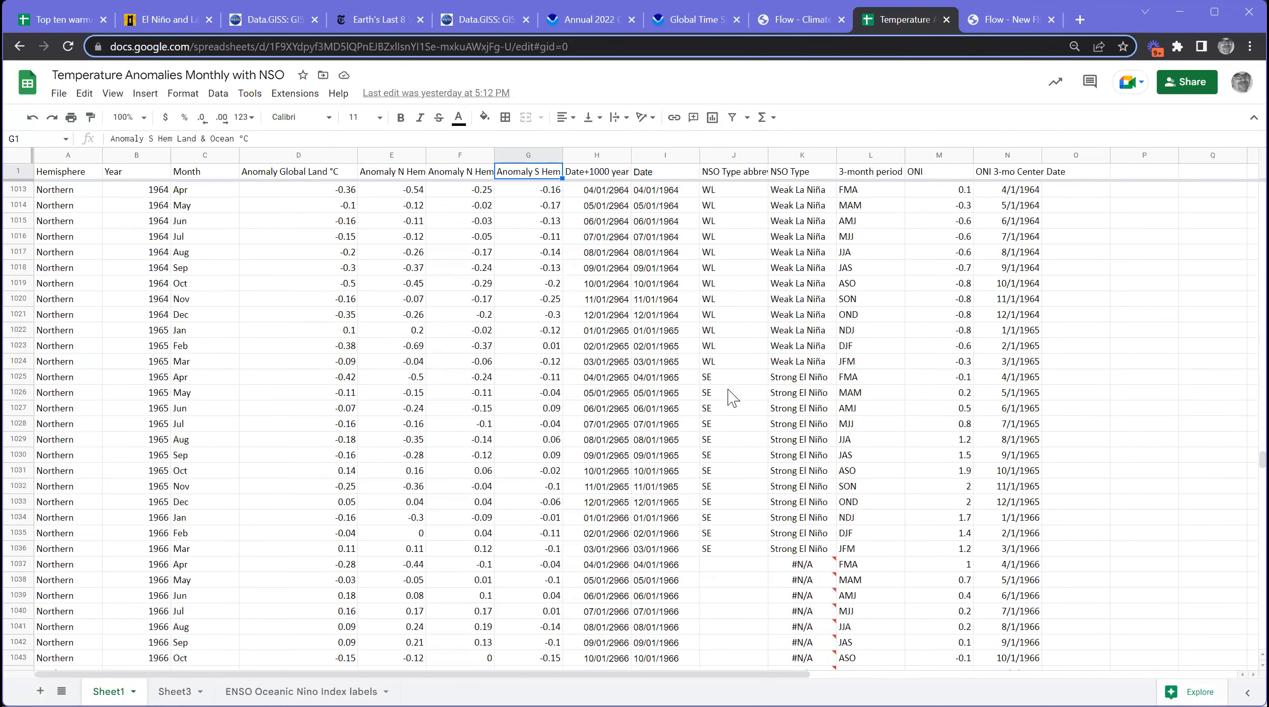
pyautogui.click(726, 393)
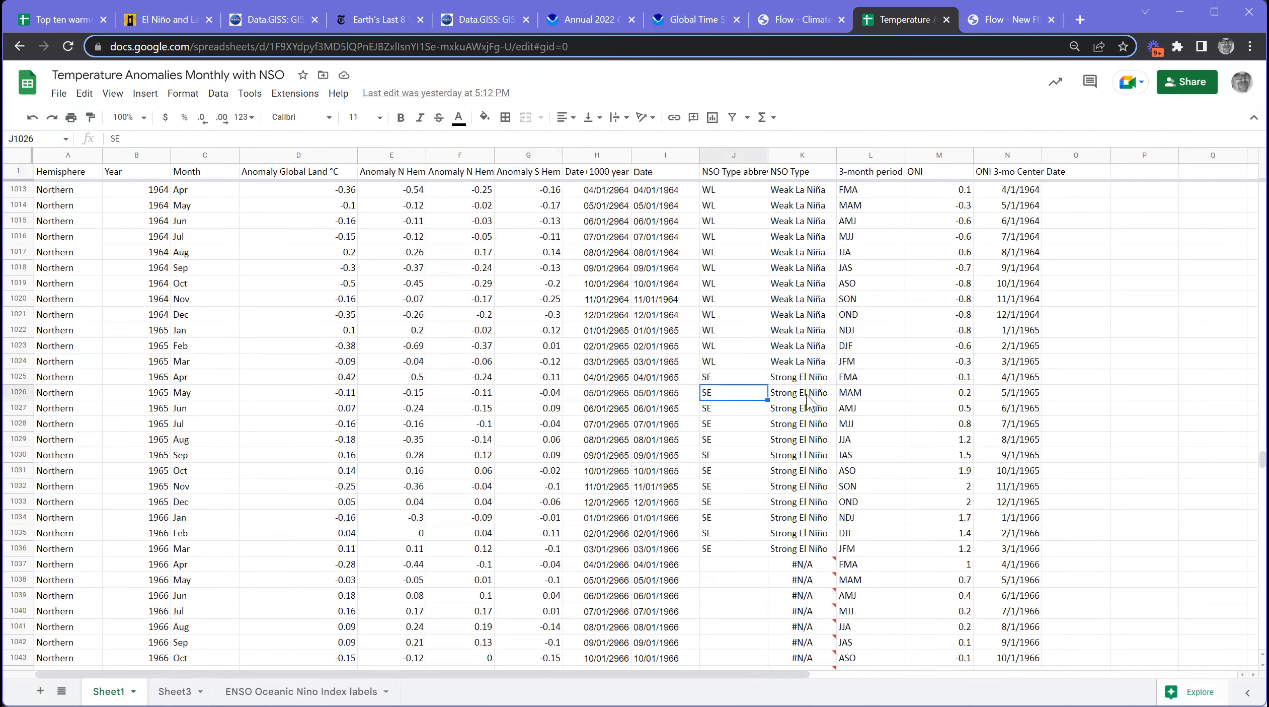
pyautogui.press('Right')
pyautogui.press('Right')
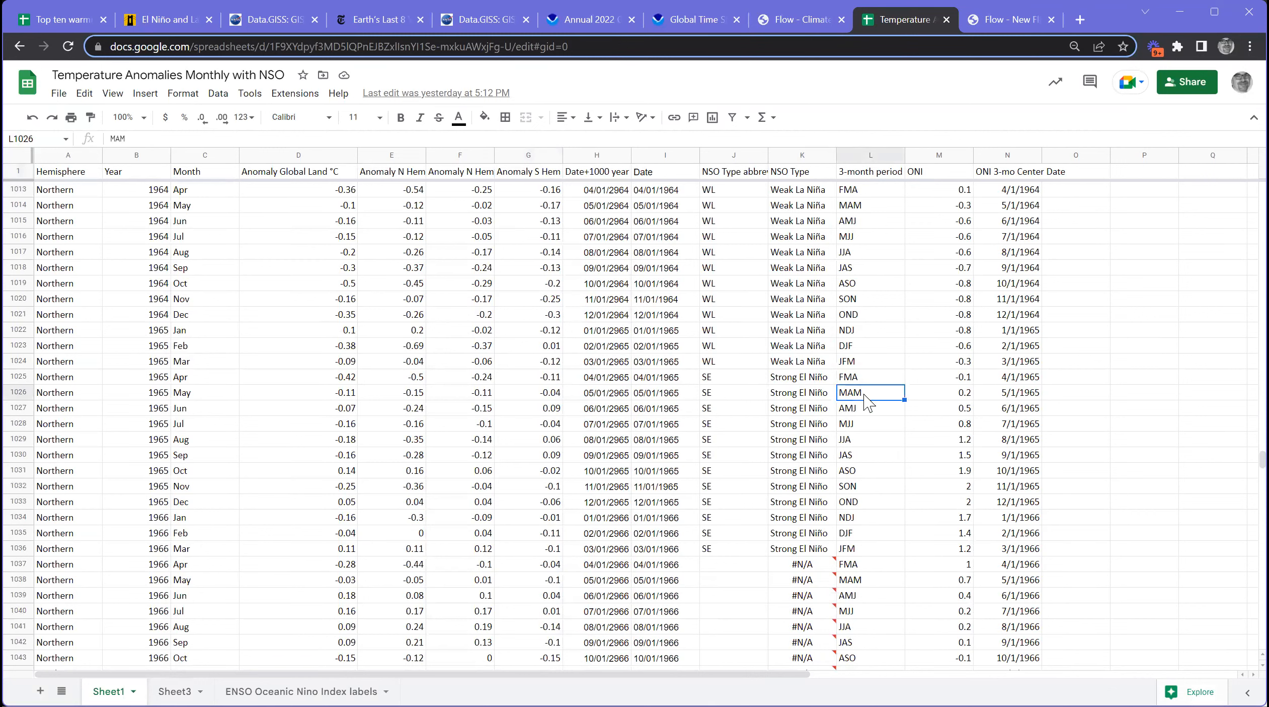
pyautogui.hotkey('ctrl', '0')
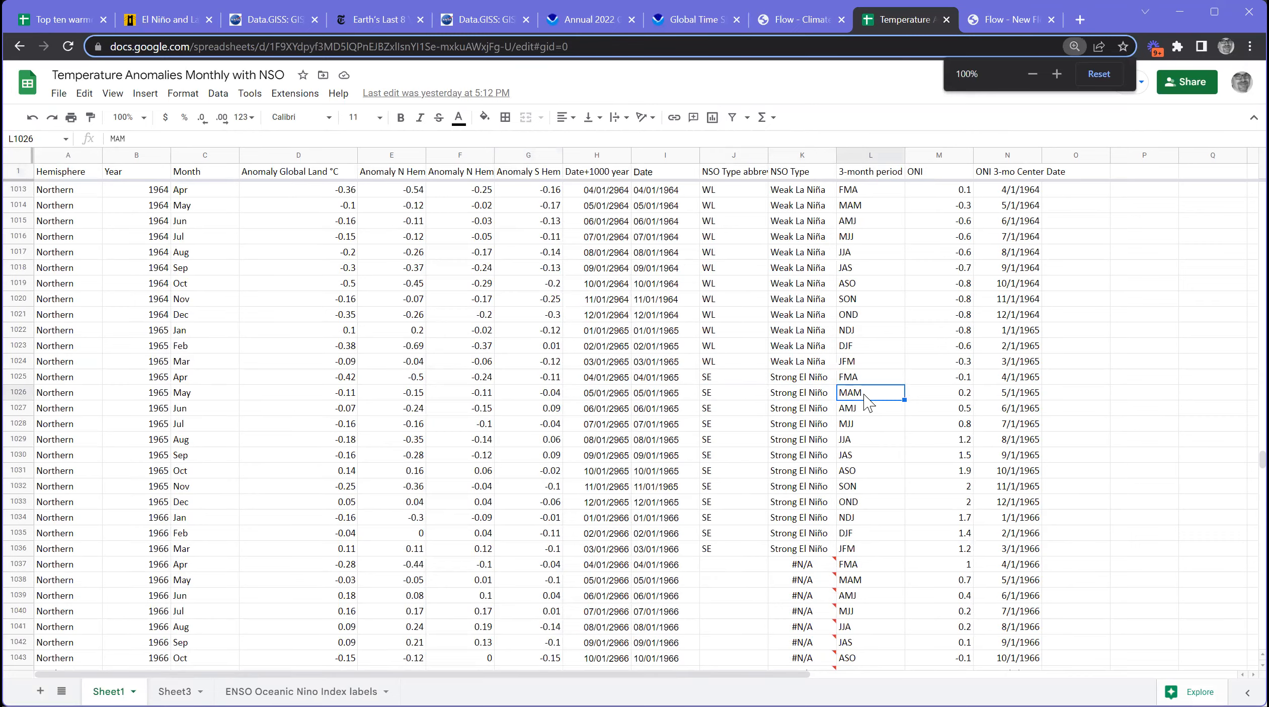
pyautogui.hotkey('ctrl', '+')
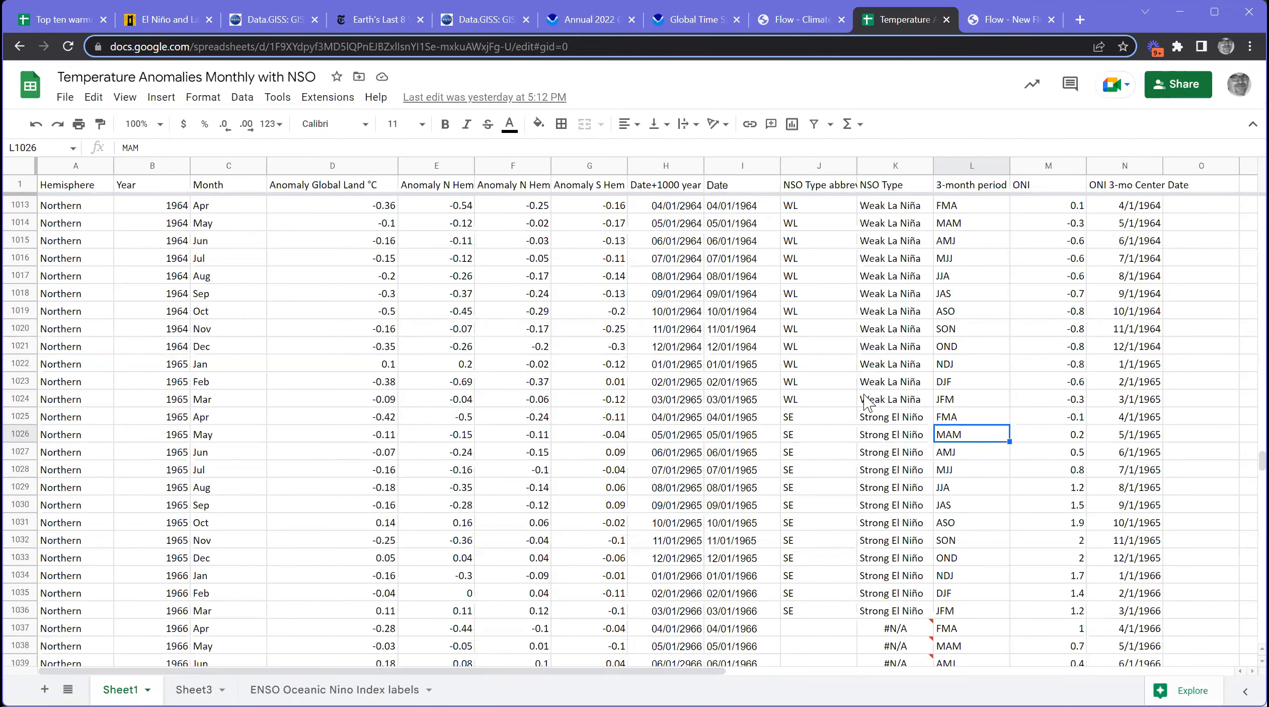
pyautogui.click(913, 439)
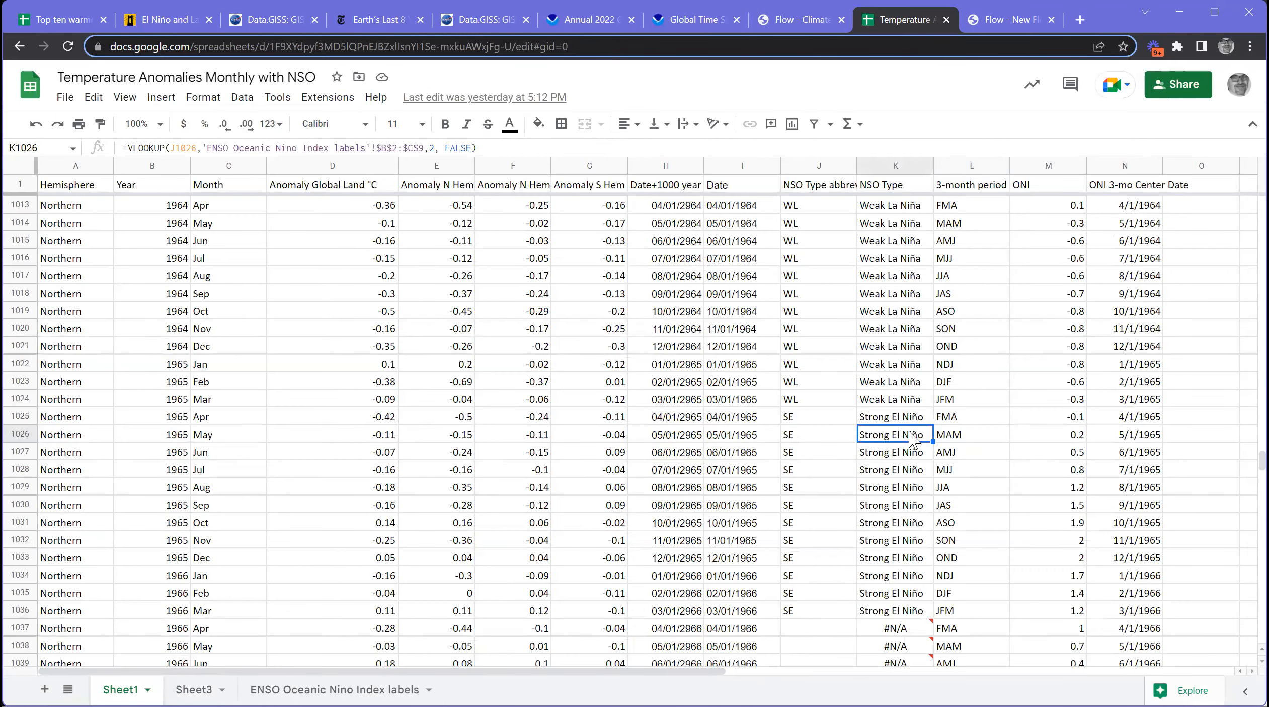
pyautogui.click(949, 440)
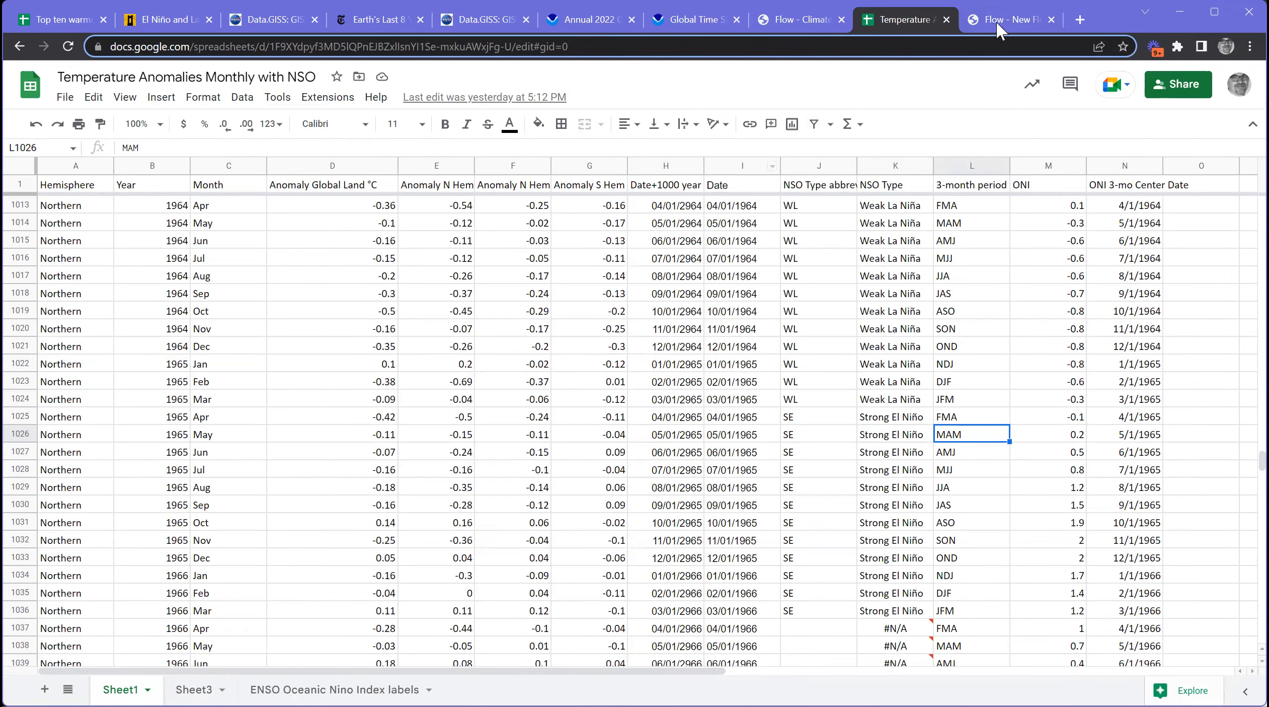
# Step: Copy the spreadsheet's URL and import the Google Sheet into New Flow 2023-01-17 as the swarm's dataset, using range A1:ZZZ
pyautogui.moveTo(606, 41); pyautogui.dragTo(98, 39)
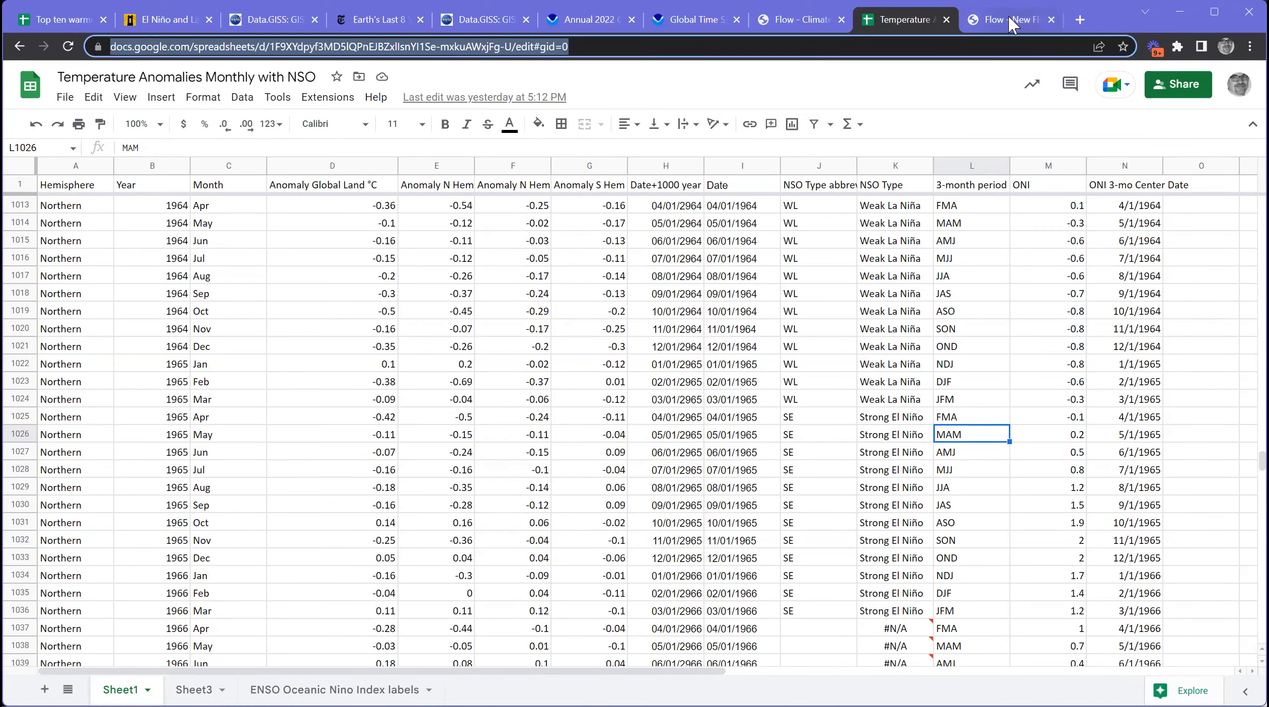
pyautogui.click(1023, 18)
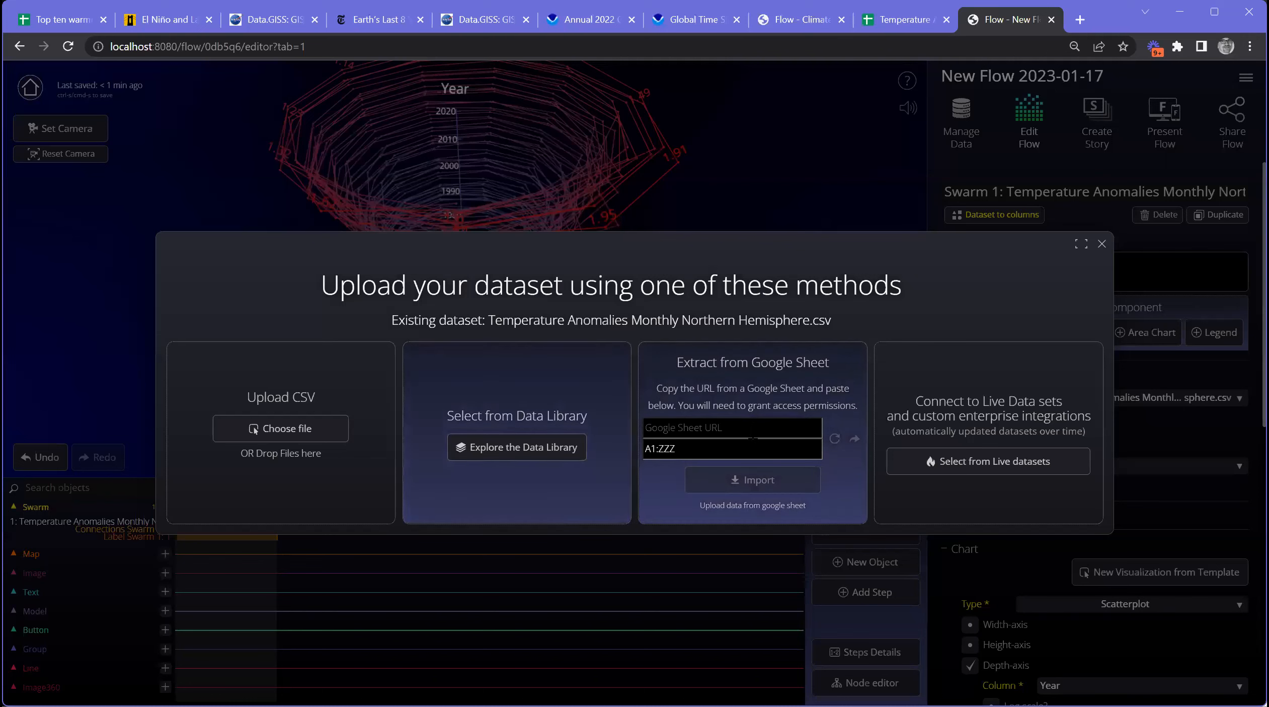
pyautogui.click(753, 435)
pyautogui.hotkey('ctrl', 'v')
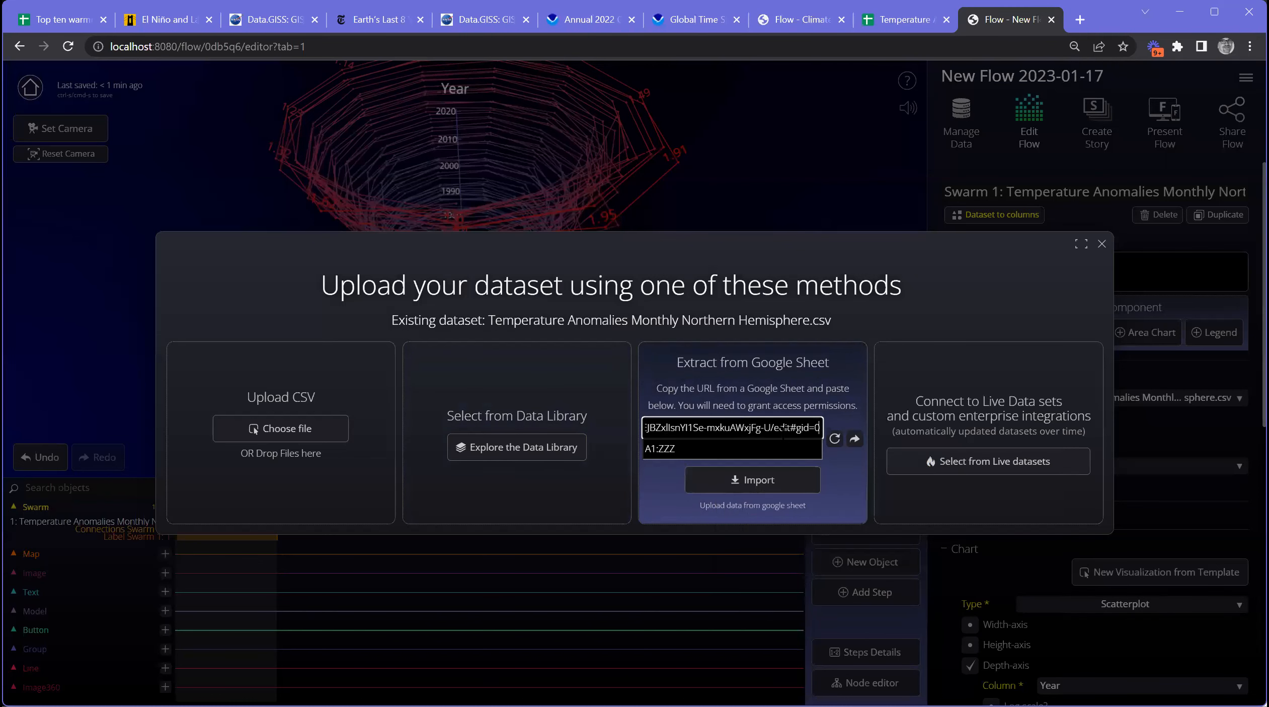
pyautogui.click(760, 479)
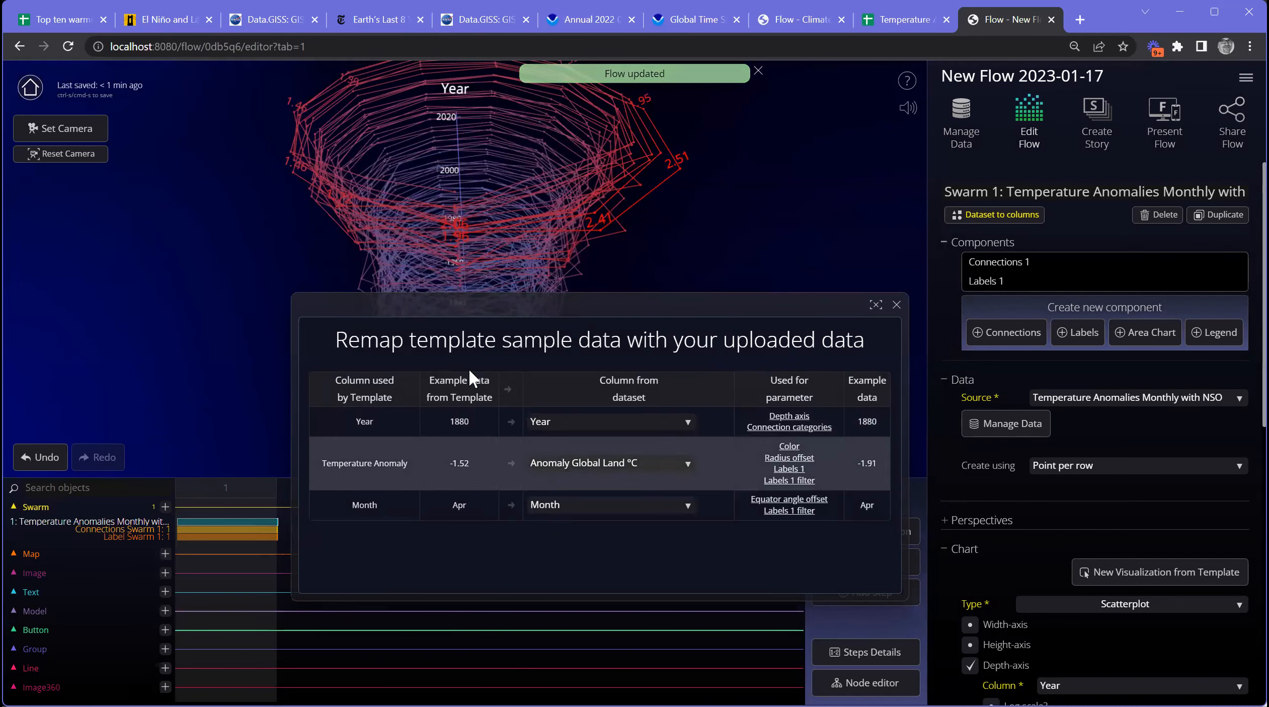
# Step: Map the template's Temperature Anomaly to the Anomaly N Hem Land °C column and inspect the resulting chart
pyautogui.moveTo(550, 298); pyautogui.dragTo(428, 361)
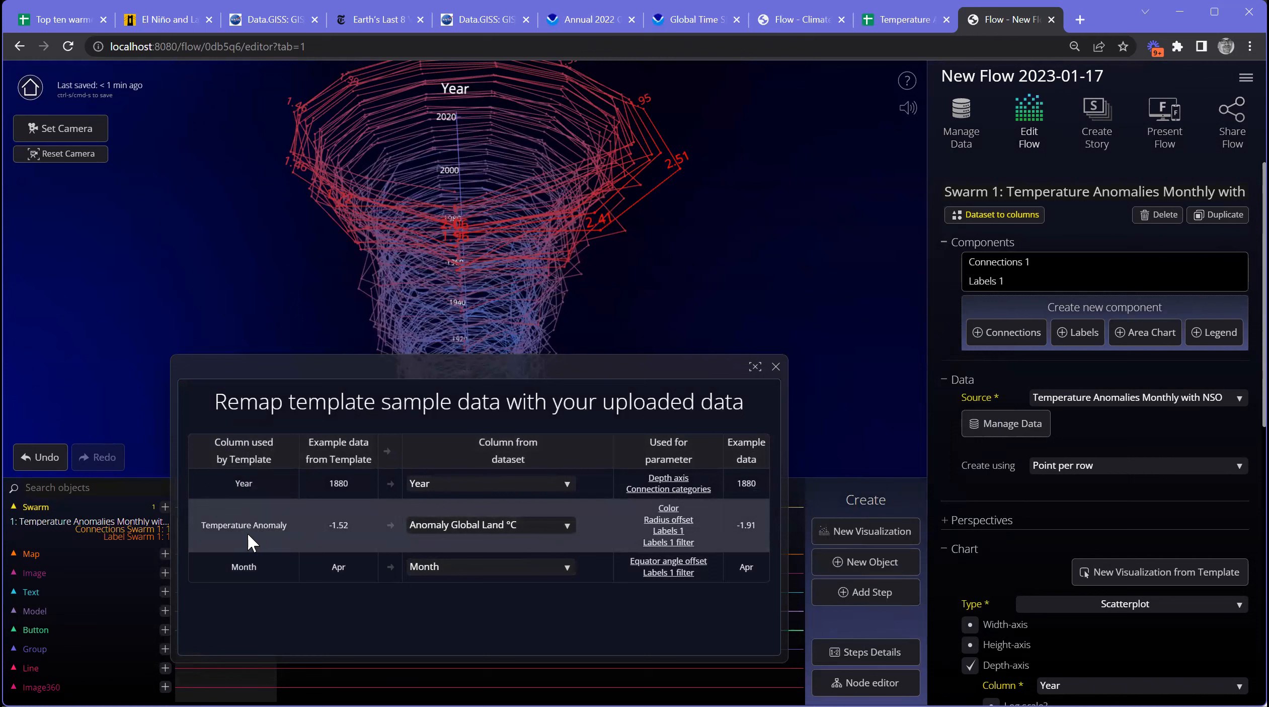
pyautogui.click(563, 532)
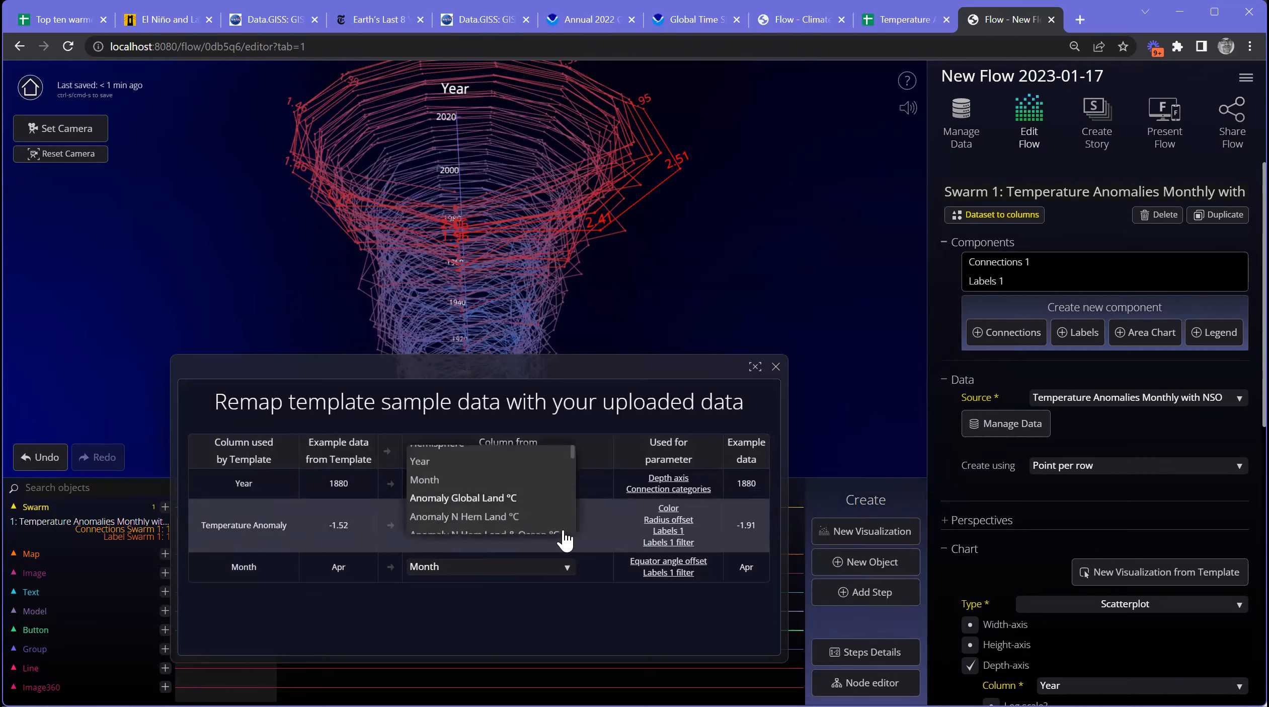
pyautogui.click(509, 519)
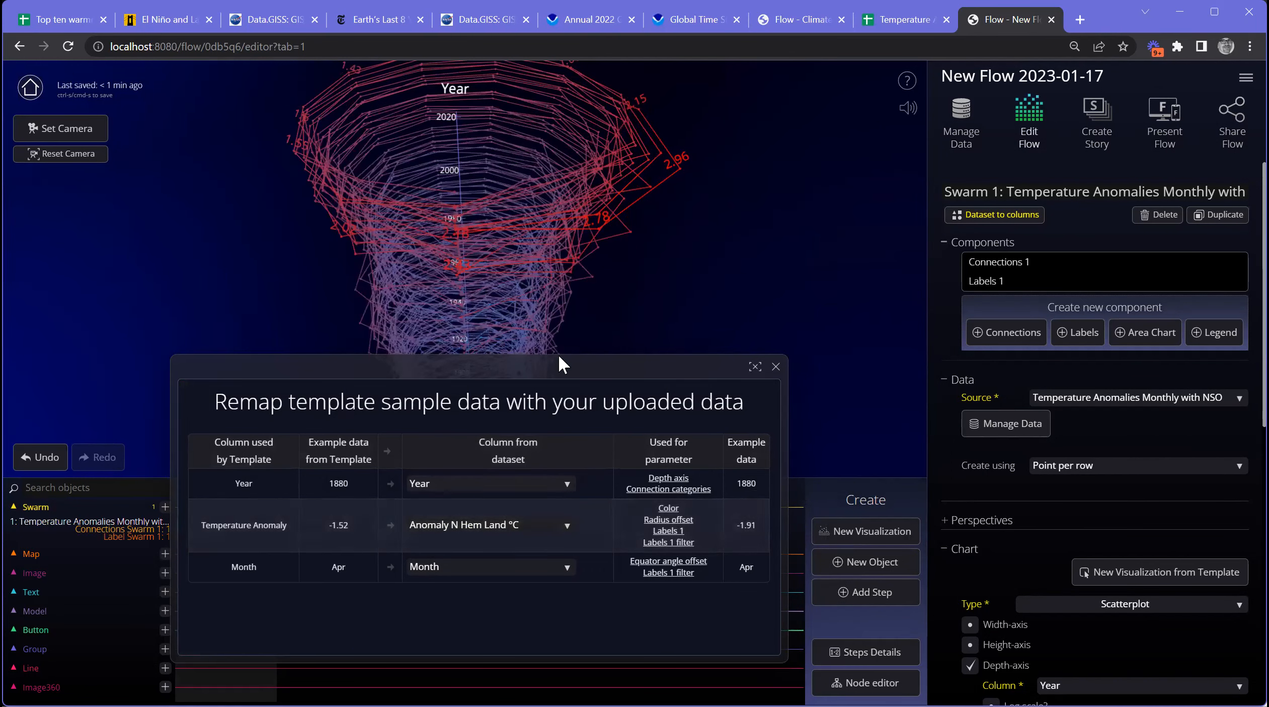
pyautogui.moveTo(444, 272); pyautogui.dragTo(628, 316)
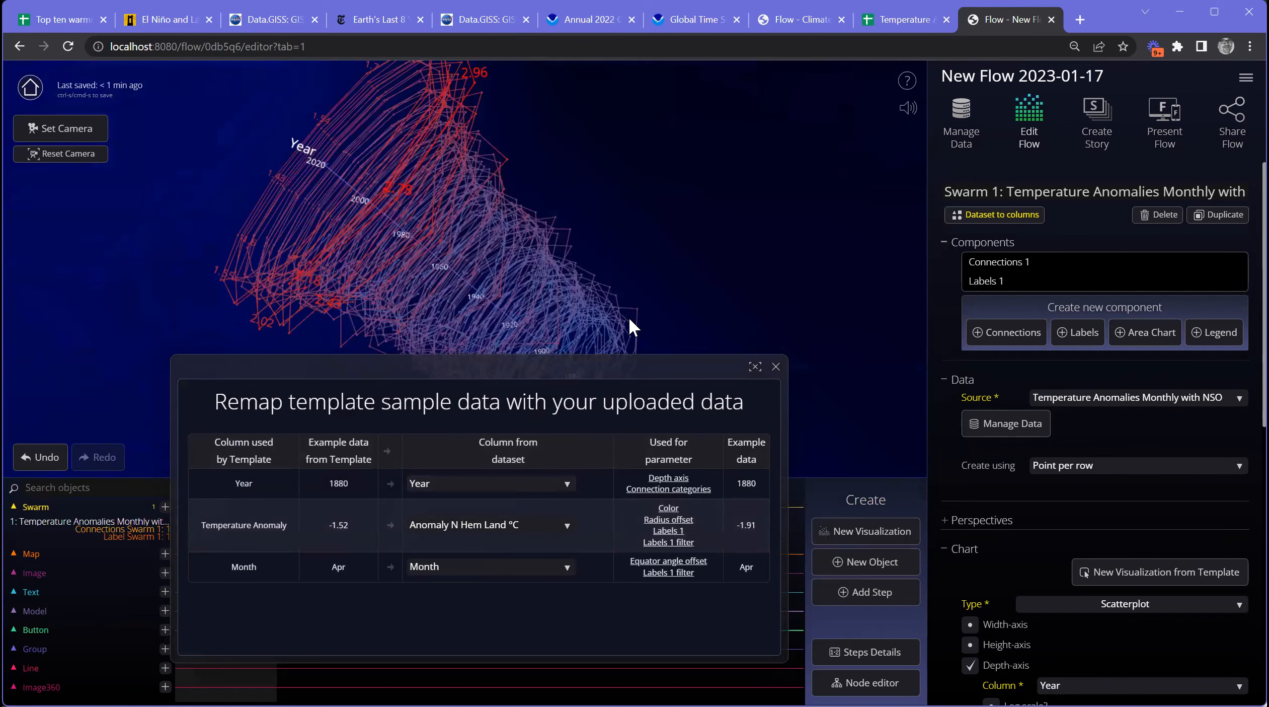
# Step: Remap the template's Temperature Anomaly to the Anomaly N Hem Land & Ocean °C column
pyautogui.click(529, 518)
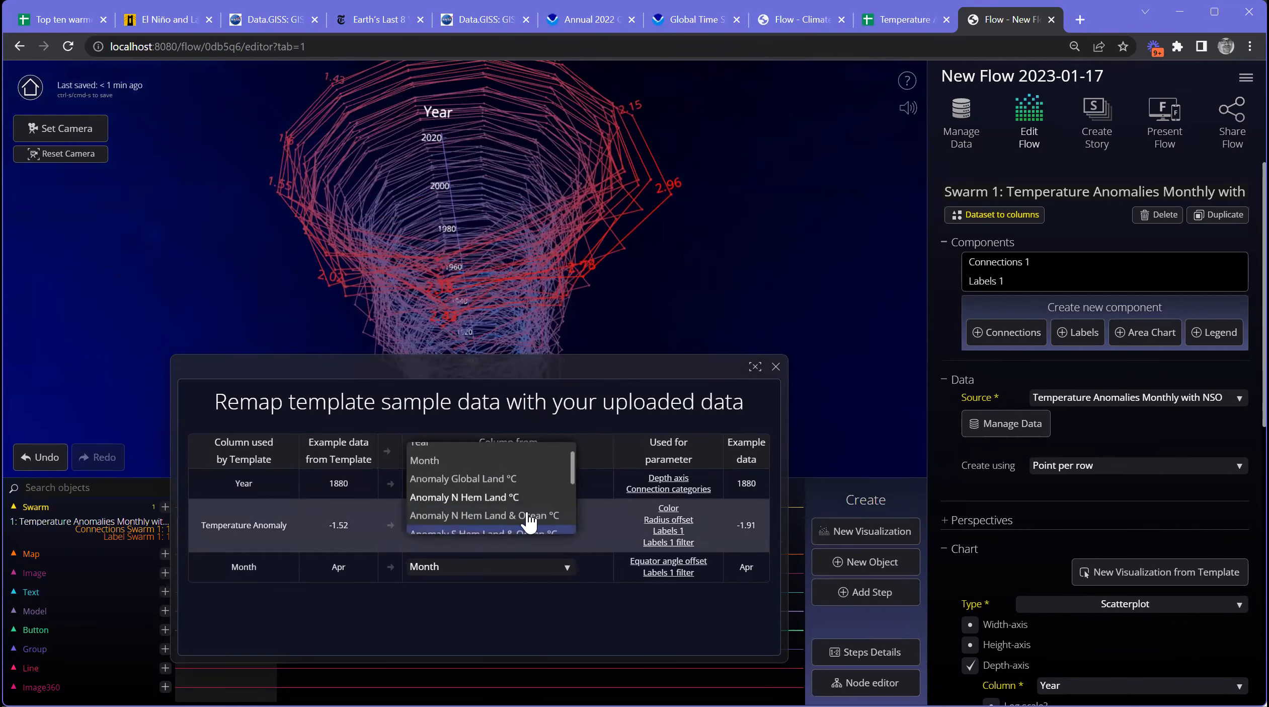
pyautogui.click(523, 519)
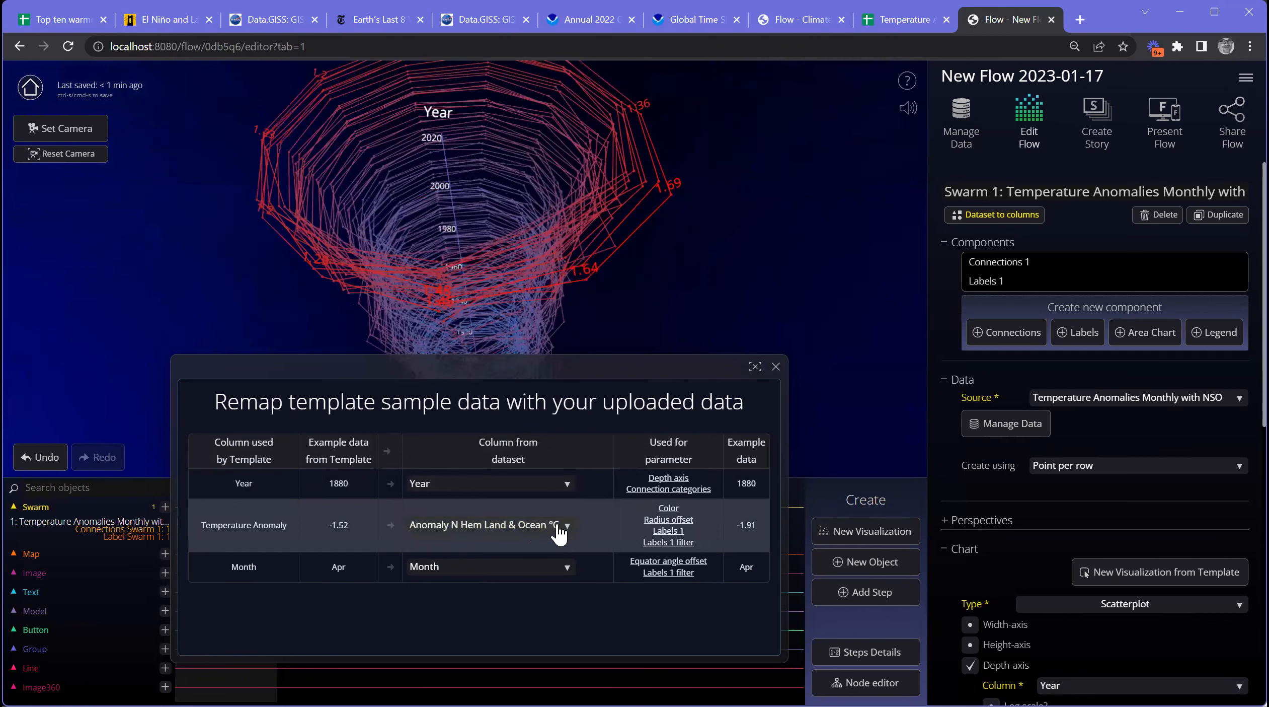
# Step: Remap the template's Temperature Anomaly to Anomaly Global Land °C, check the Depth axis and Color parameters, and close the remapping dialog
pyautogui.click(562, 533)
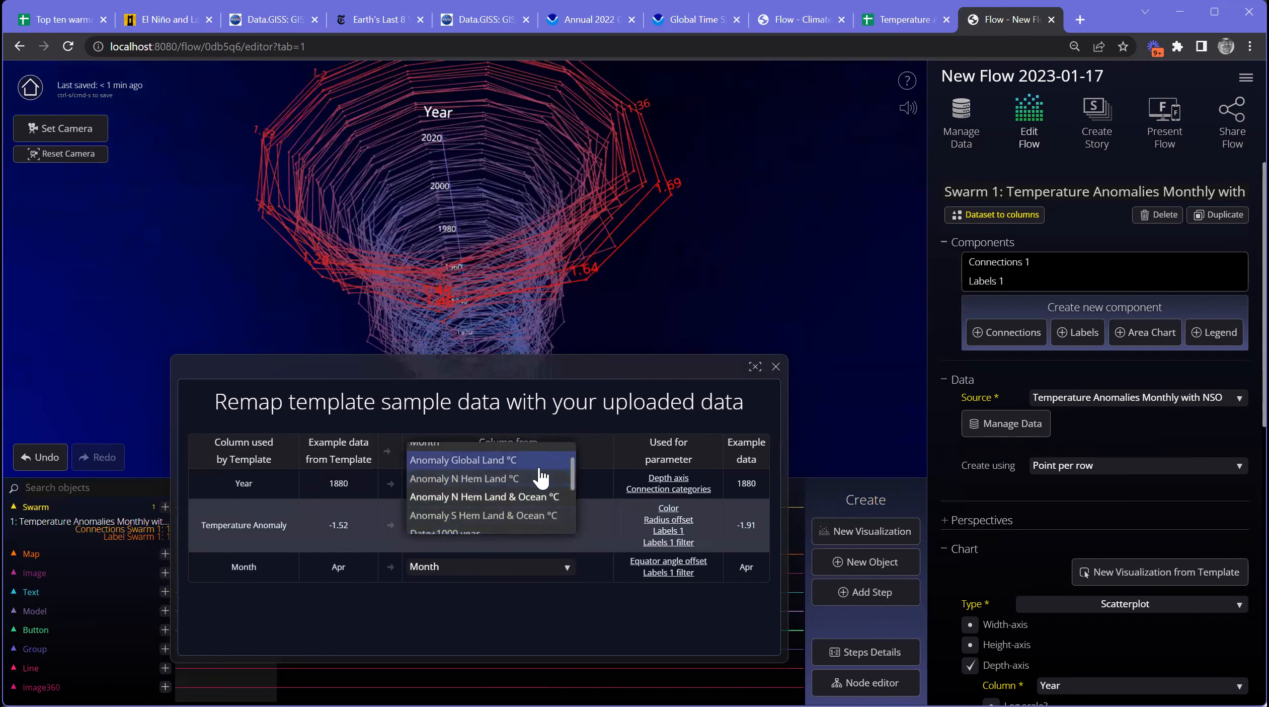
pyautogui.click(504, 460)
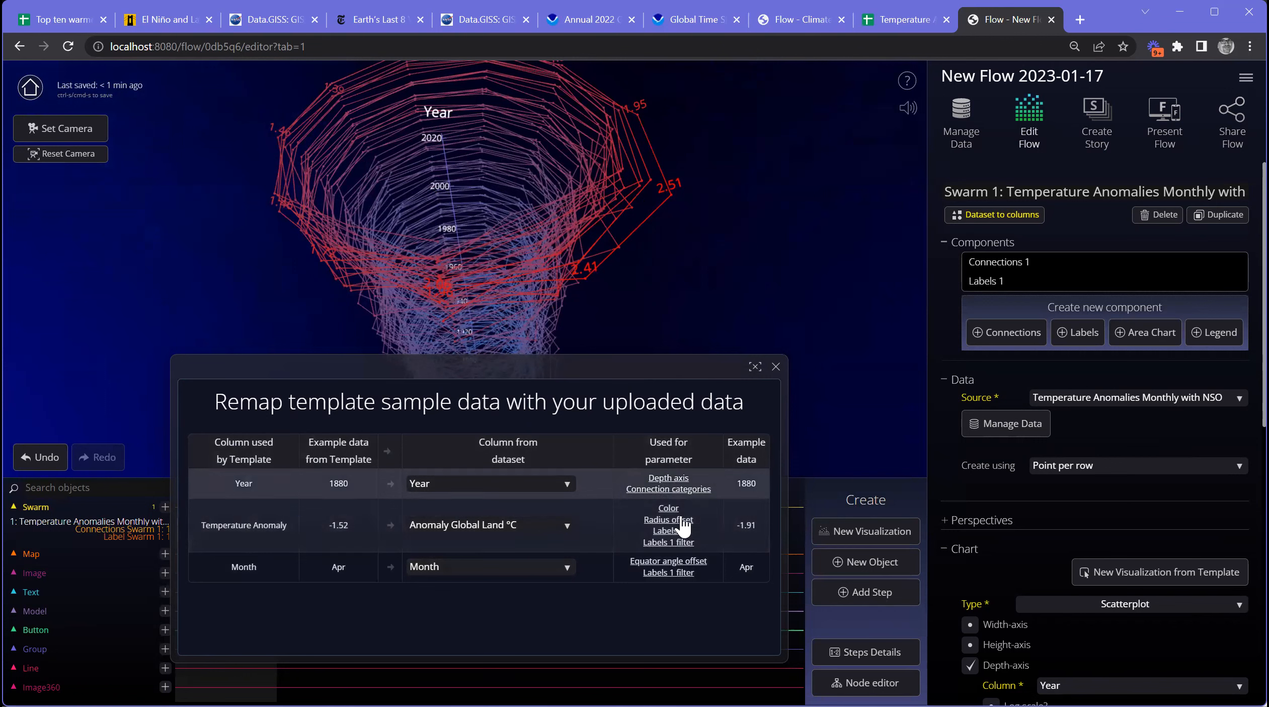
pyautogui.click(663, 479)
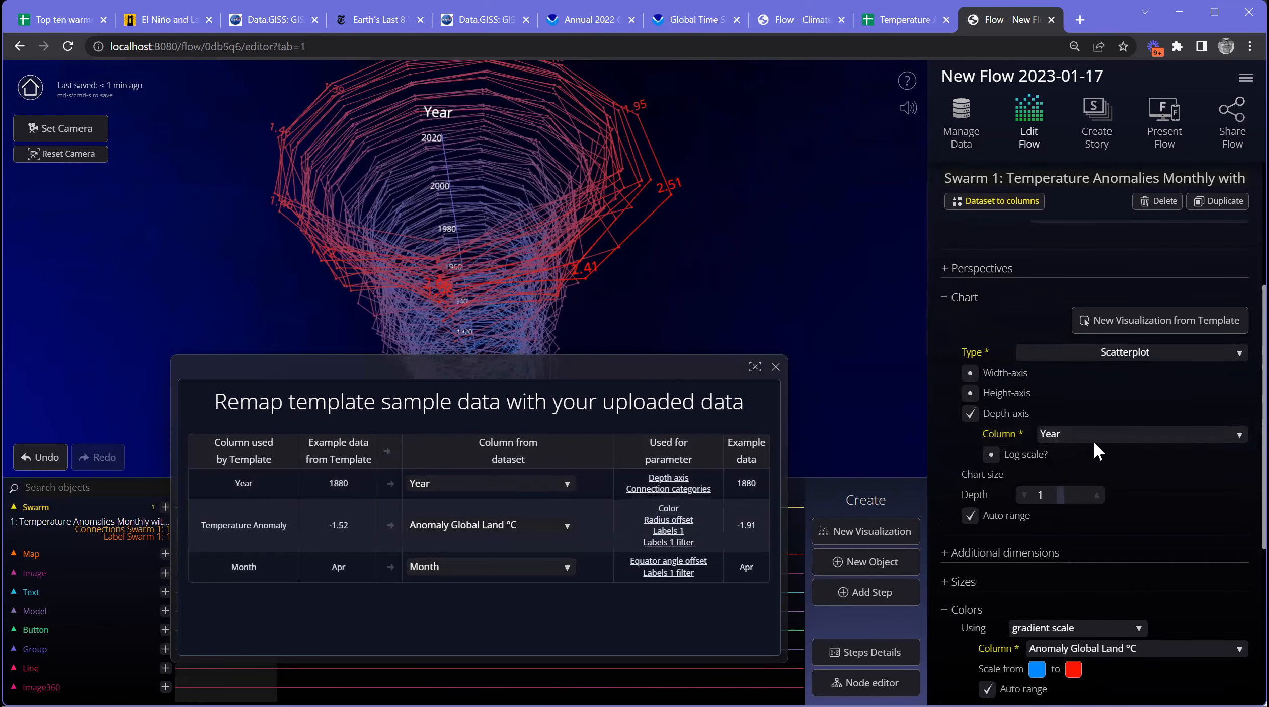
pyautogui.click(668, 508)
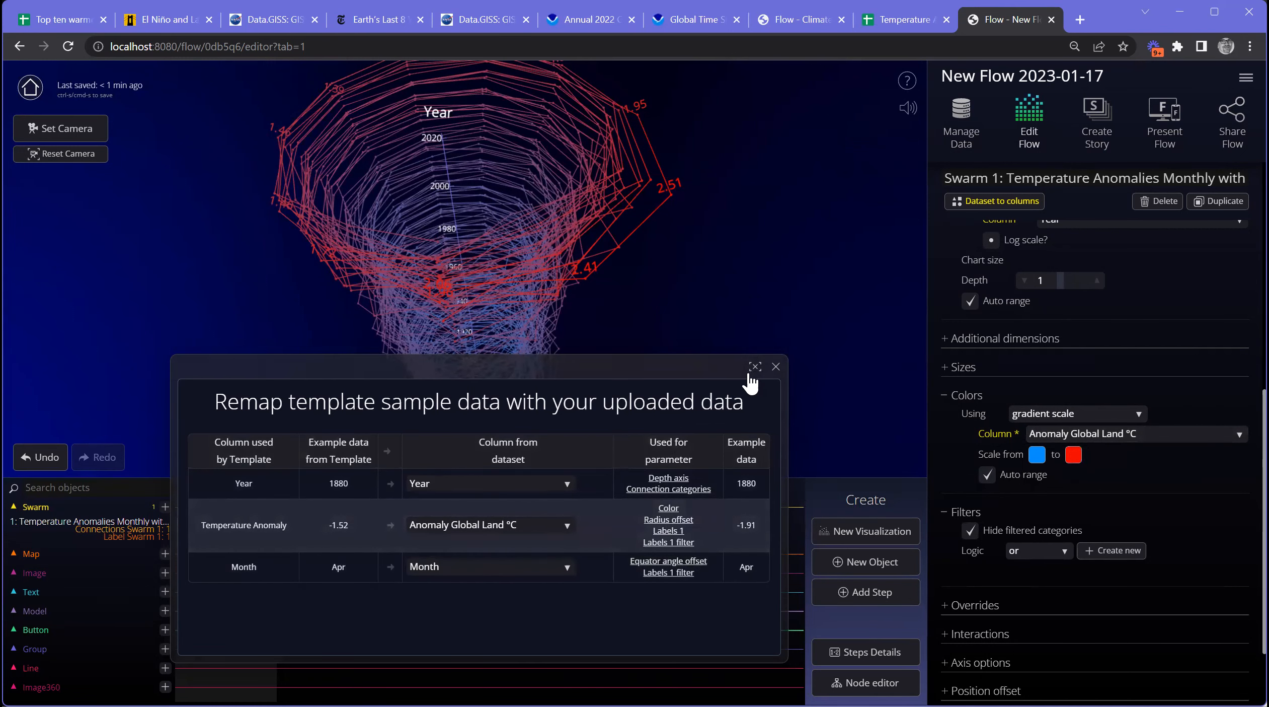
pyautogui.click(776, 366)
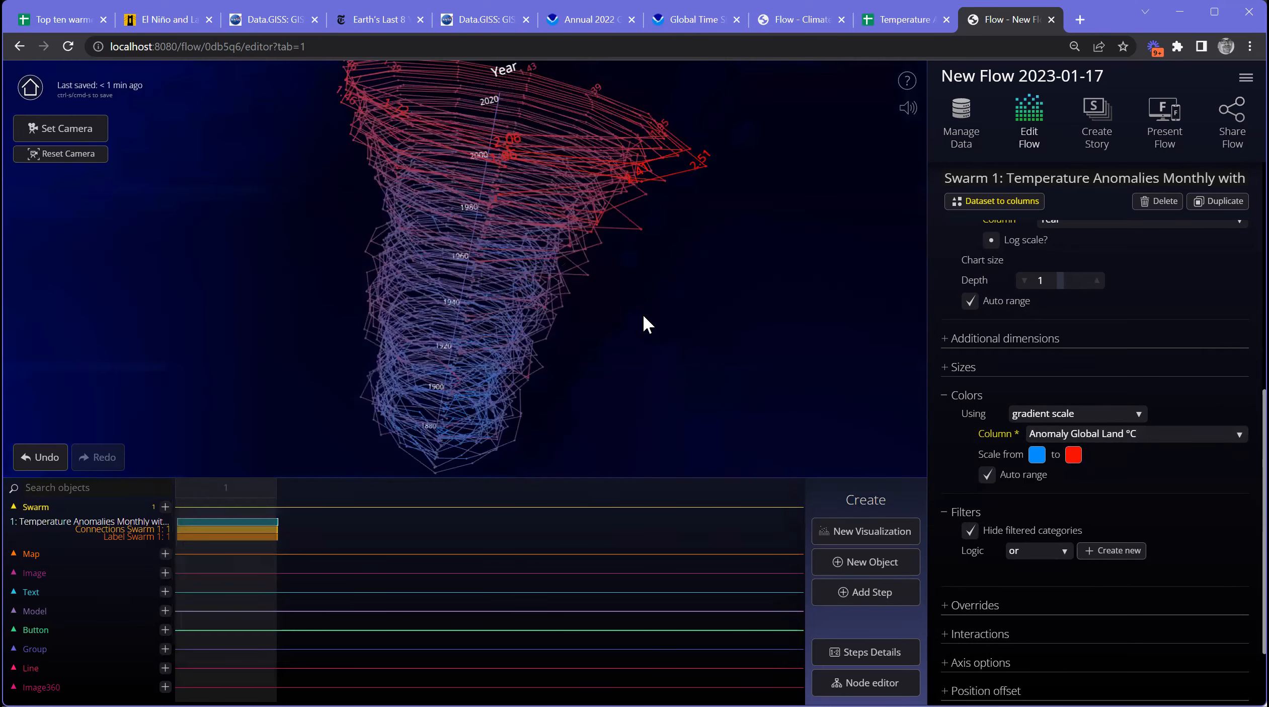
# Step: Add a blank second step to the flow and glance at the Climate change training Flow for reference
pyautogui.click(869, 599)
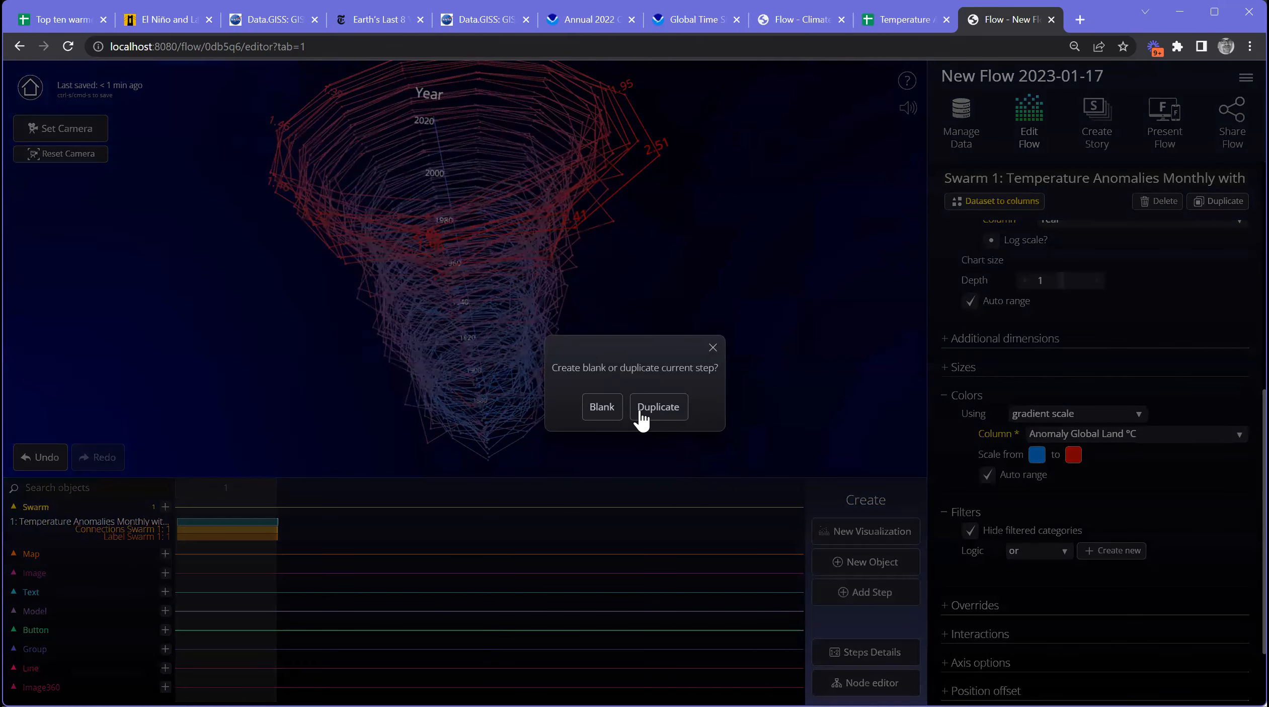
pyautogui.click(610, 410)
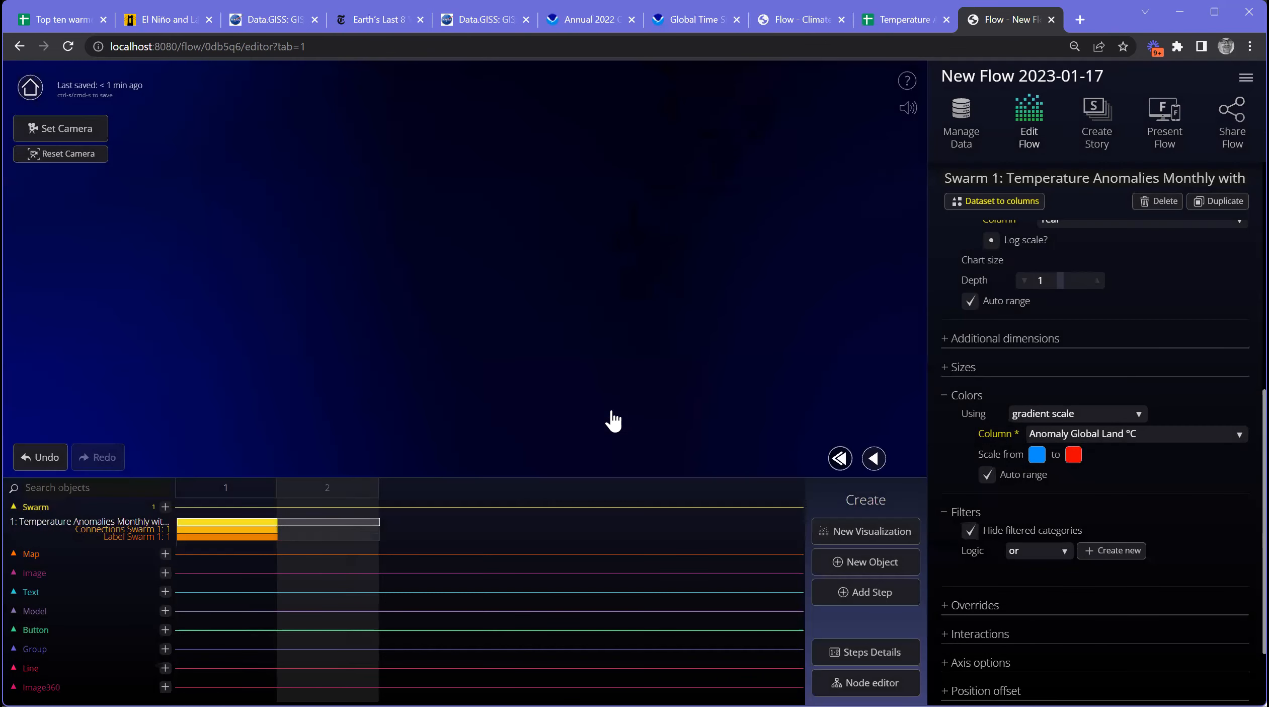
pyautogui.click(793, 20)
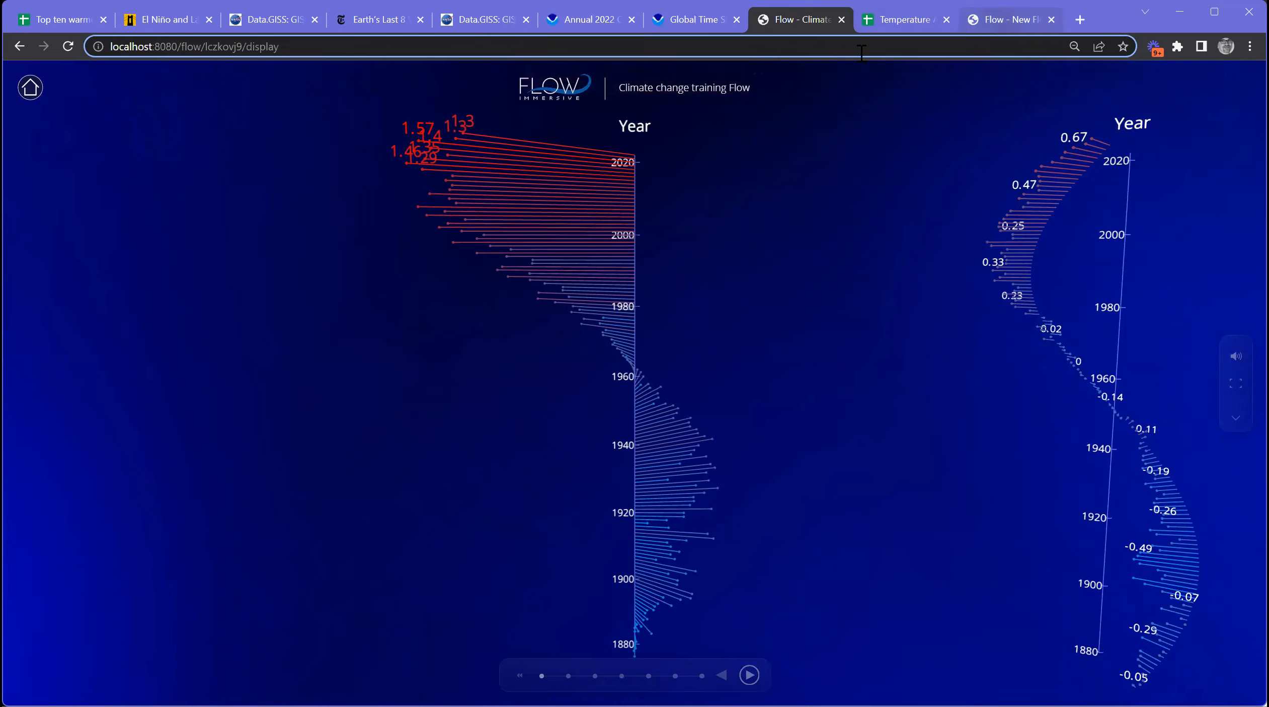
pyautogui.click(1007, 18)
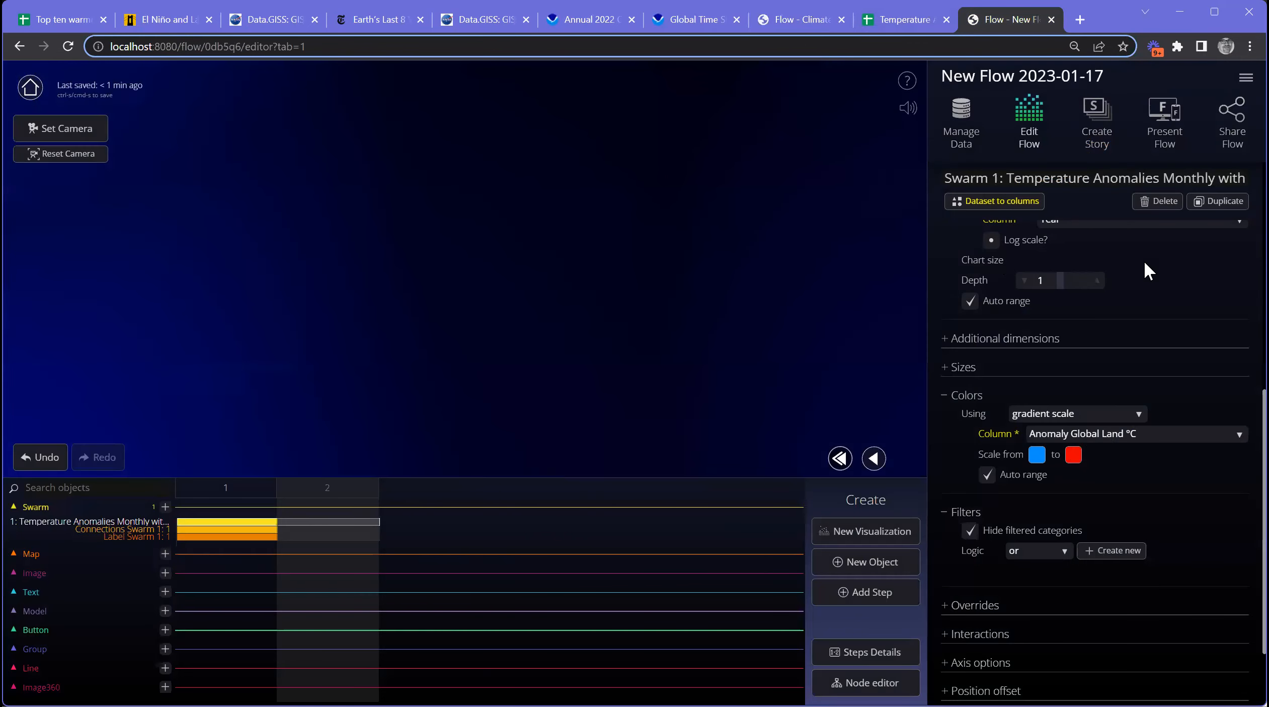
# Step: Create a new visualization on step 2 from the 3D Radar Chart template
pyautogui.scroll(6, 1131, 306)
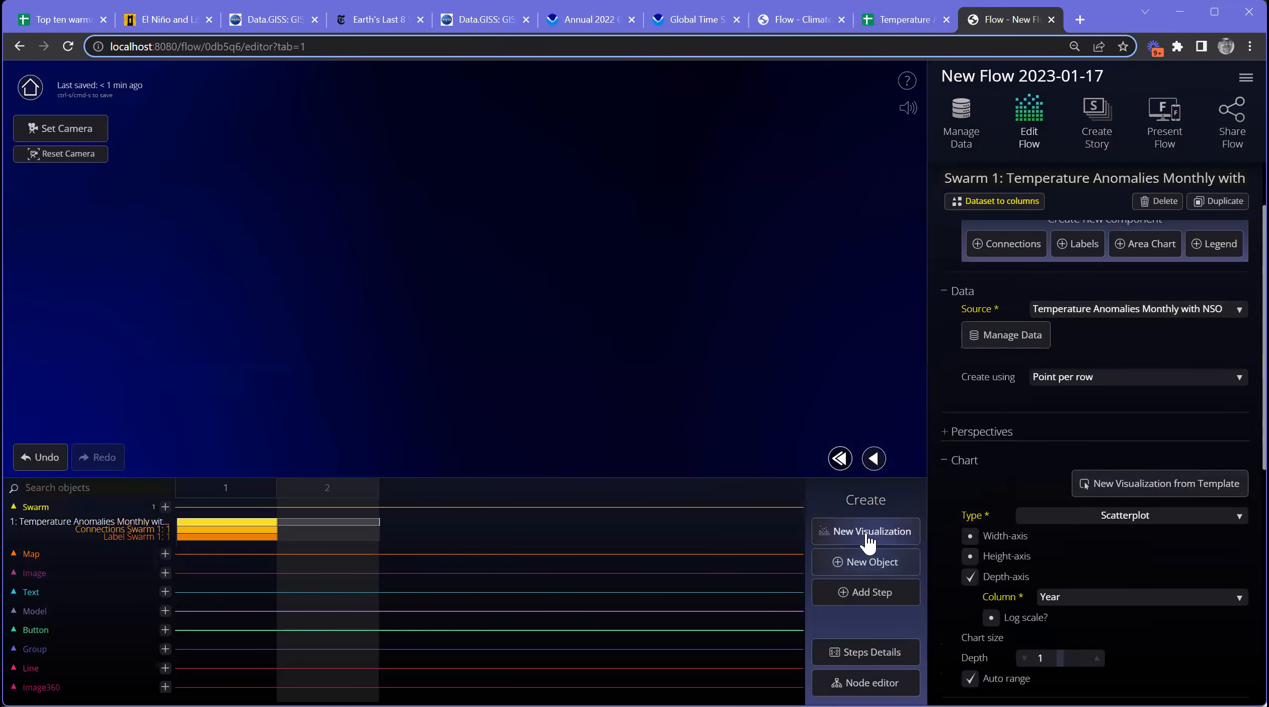
pyautogui.click(855, 533)
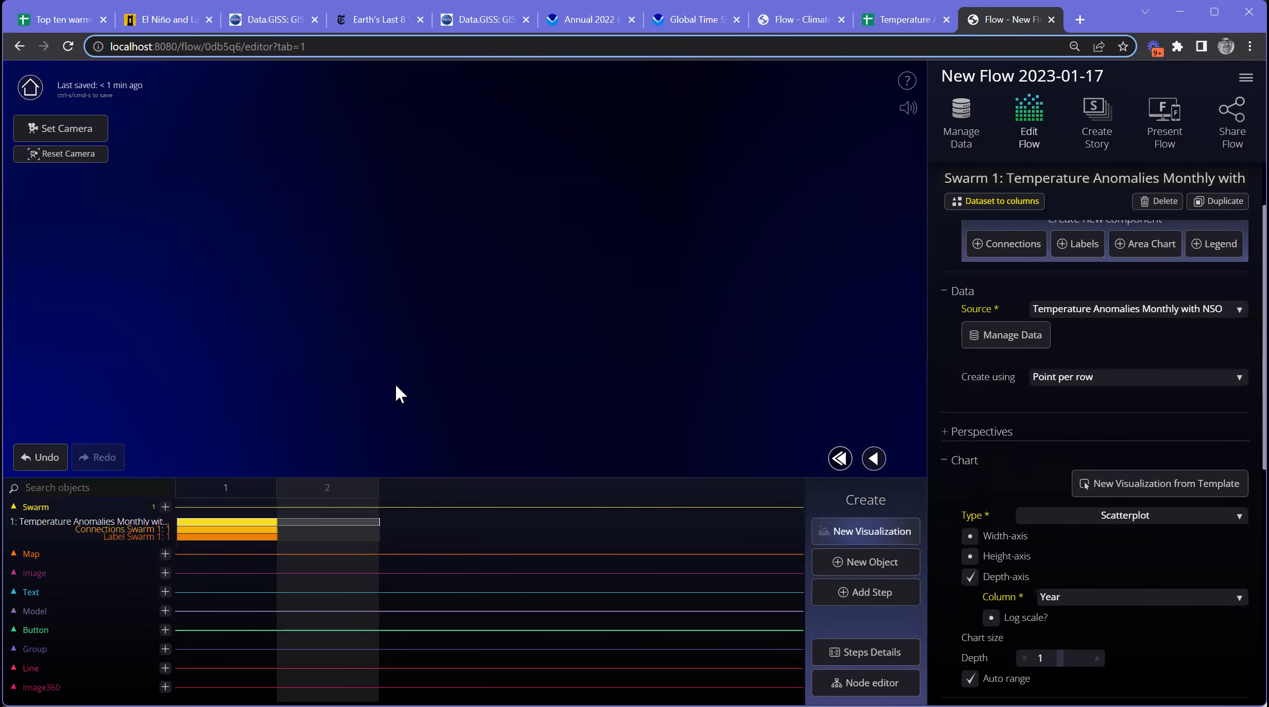
pyautogui.scroll(-12, 308, 491)
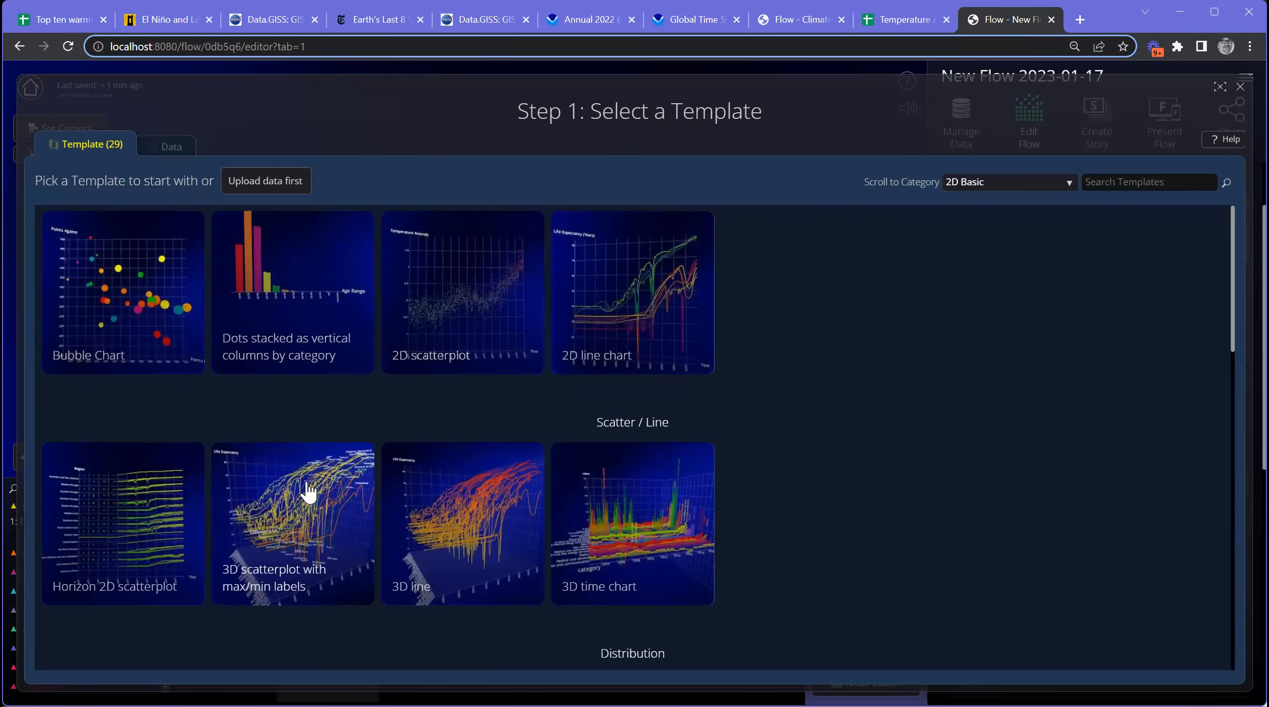
pyautogui.scroll(-5, 386, 498)
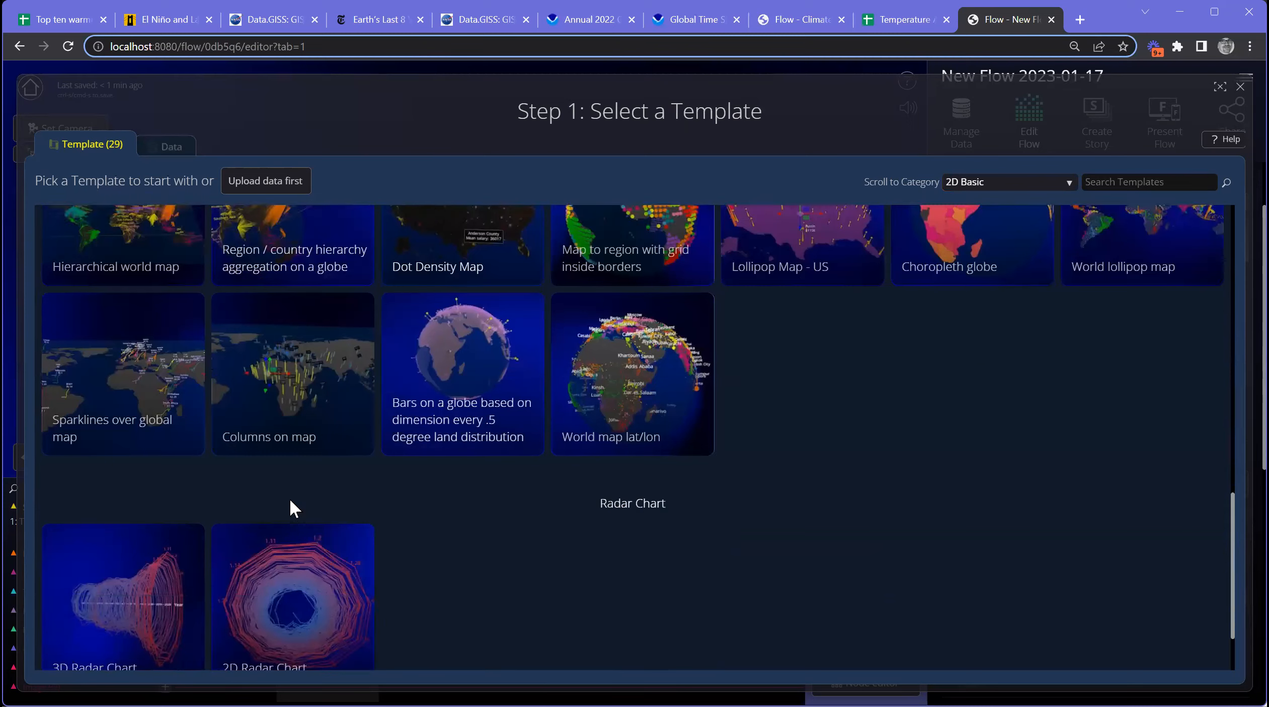
pyautogui.click(128, 593)
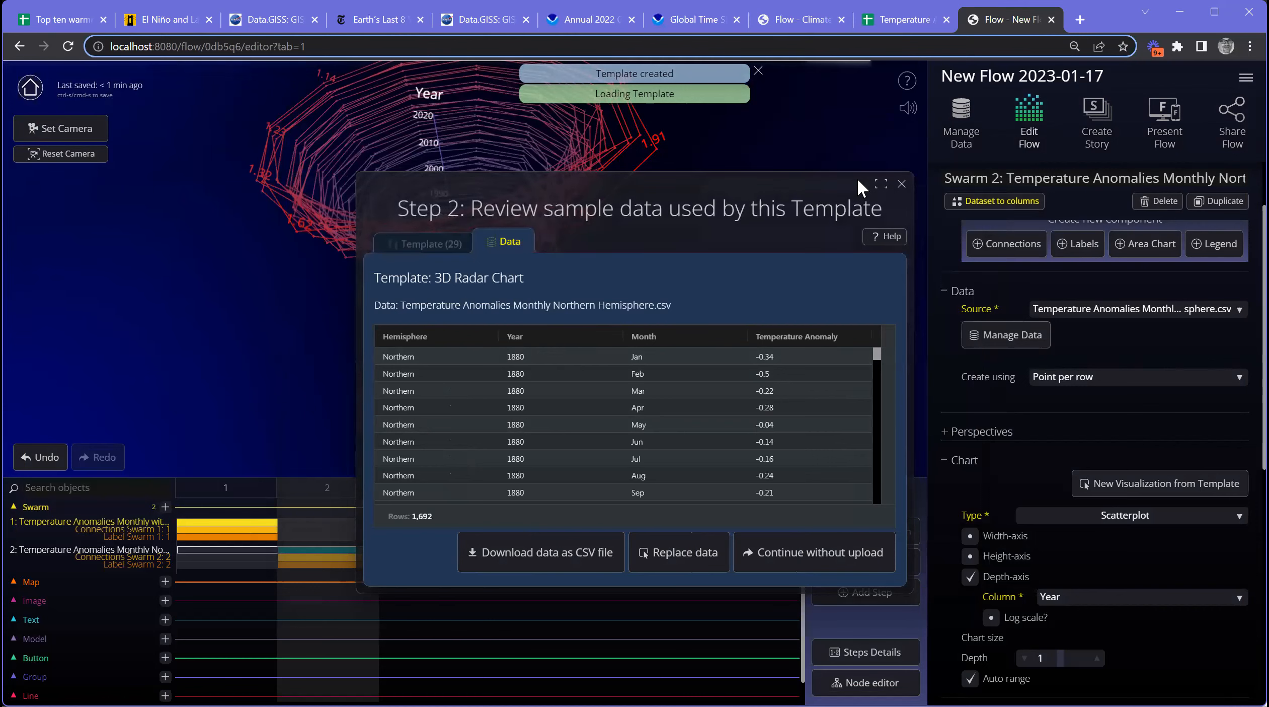
# Step: Replace the radar template's sample data with the NASA Annual Mean Temps Anomaly CSV and open the column choices for Month
pyautogui.moveTo(884, 214); pyautogui.dragTo(1074, 293)
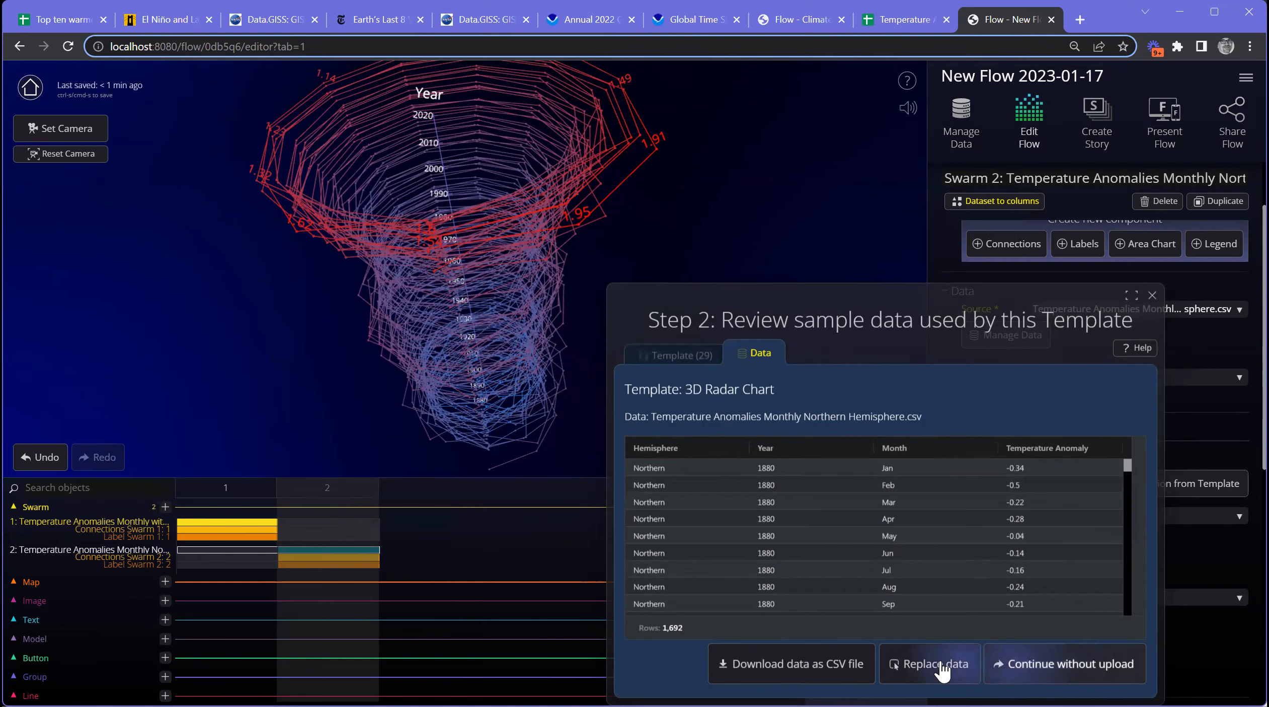
pyautogui.click(918, 650)
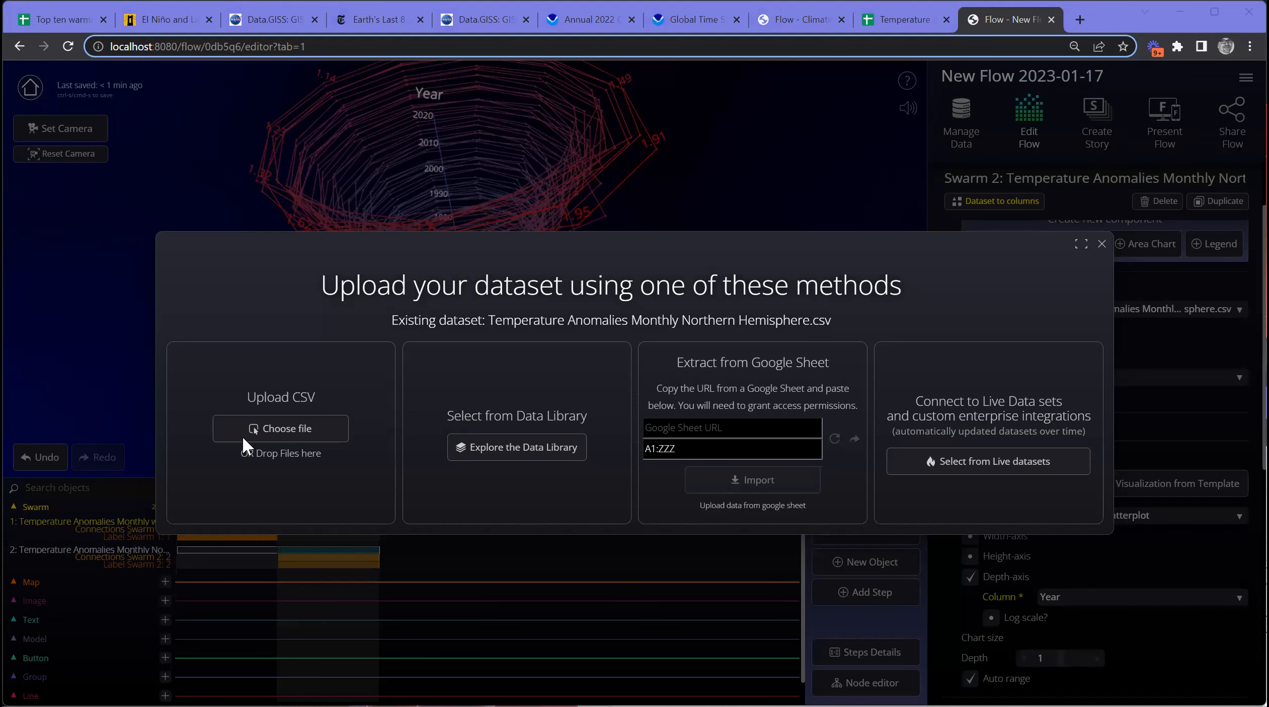
pyautogui.doubleClick(638, 338)
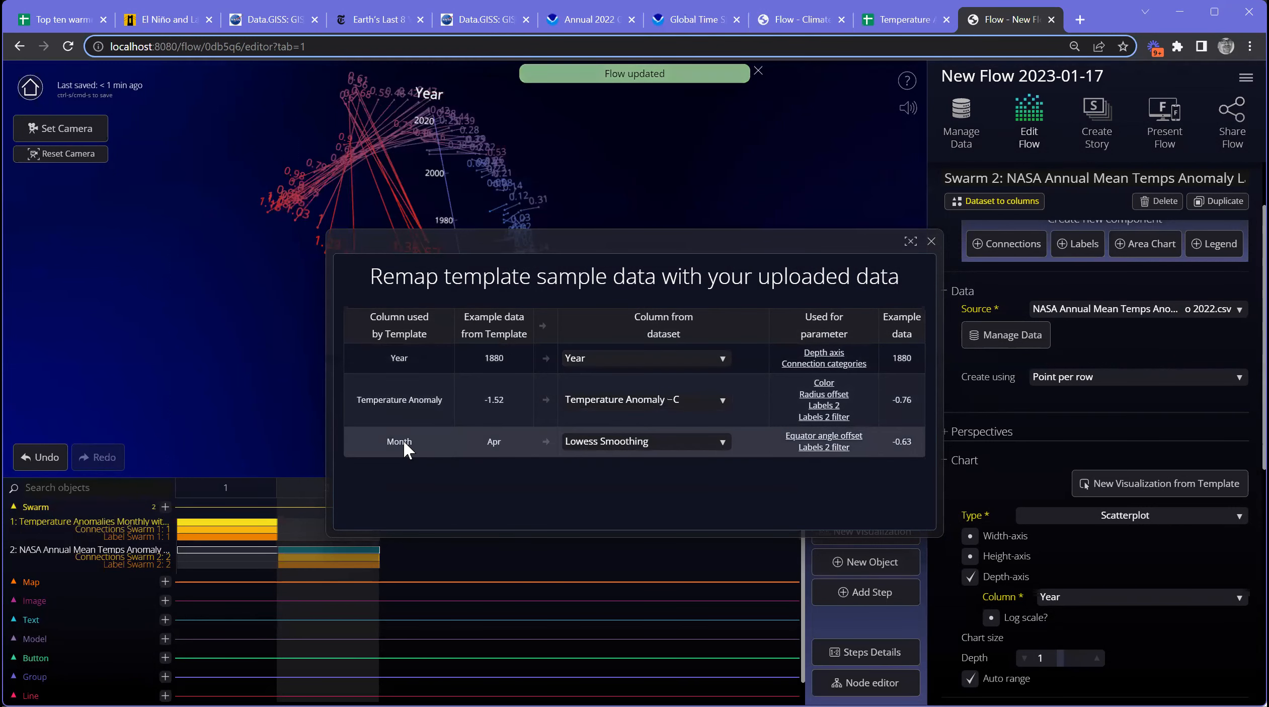
pyautogui.click(654, 443)
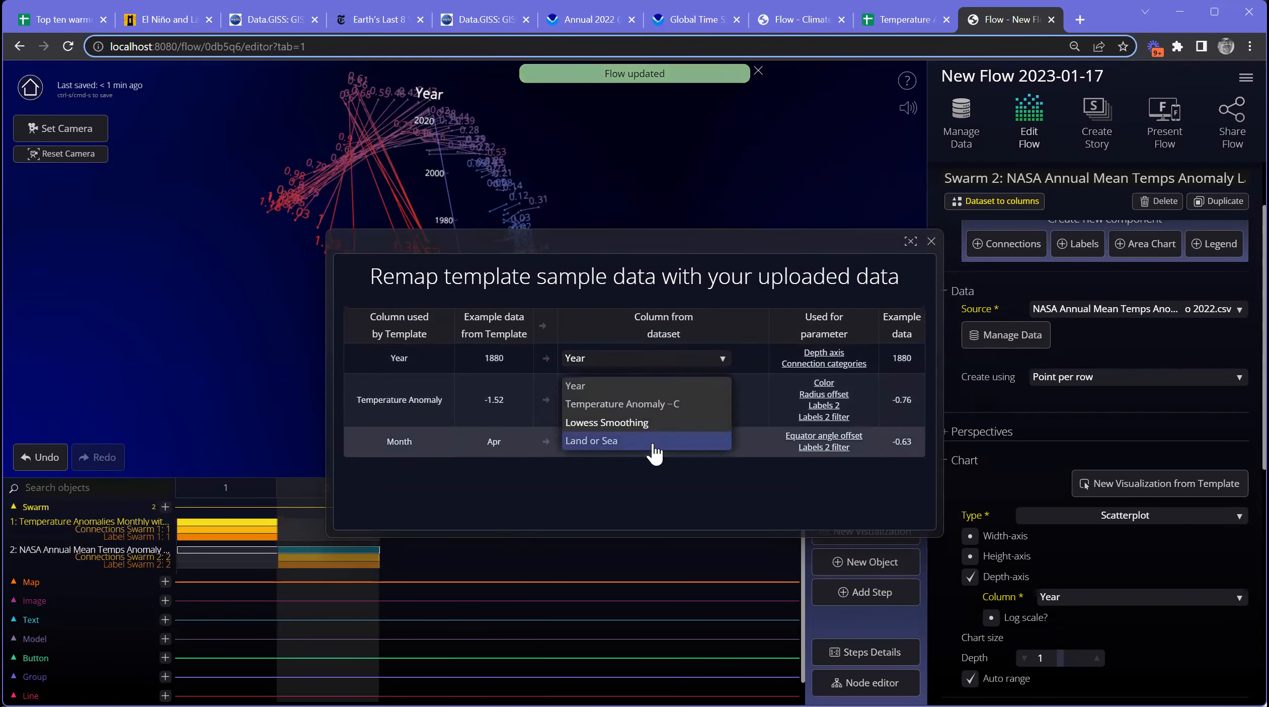
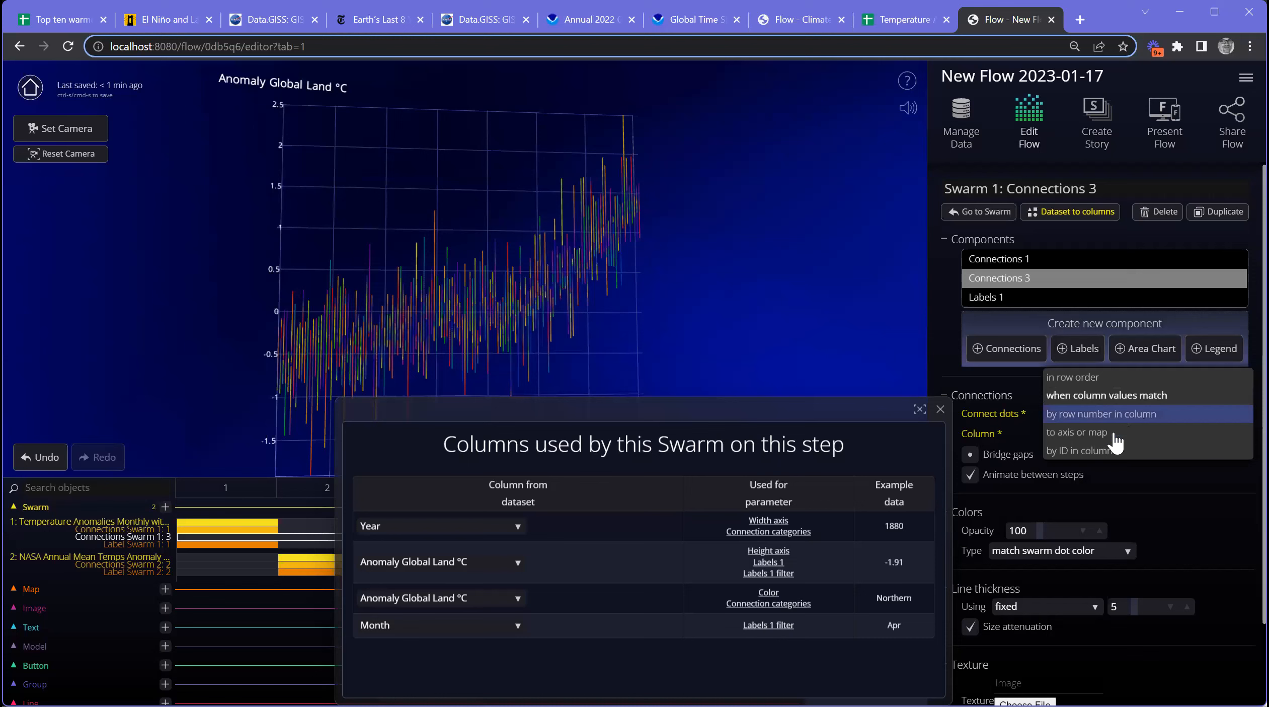
# Step: Set Connections 3 on step 3 to connect dots to axis or map and close the columns overview
pyautogui.click(1113, 433)
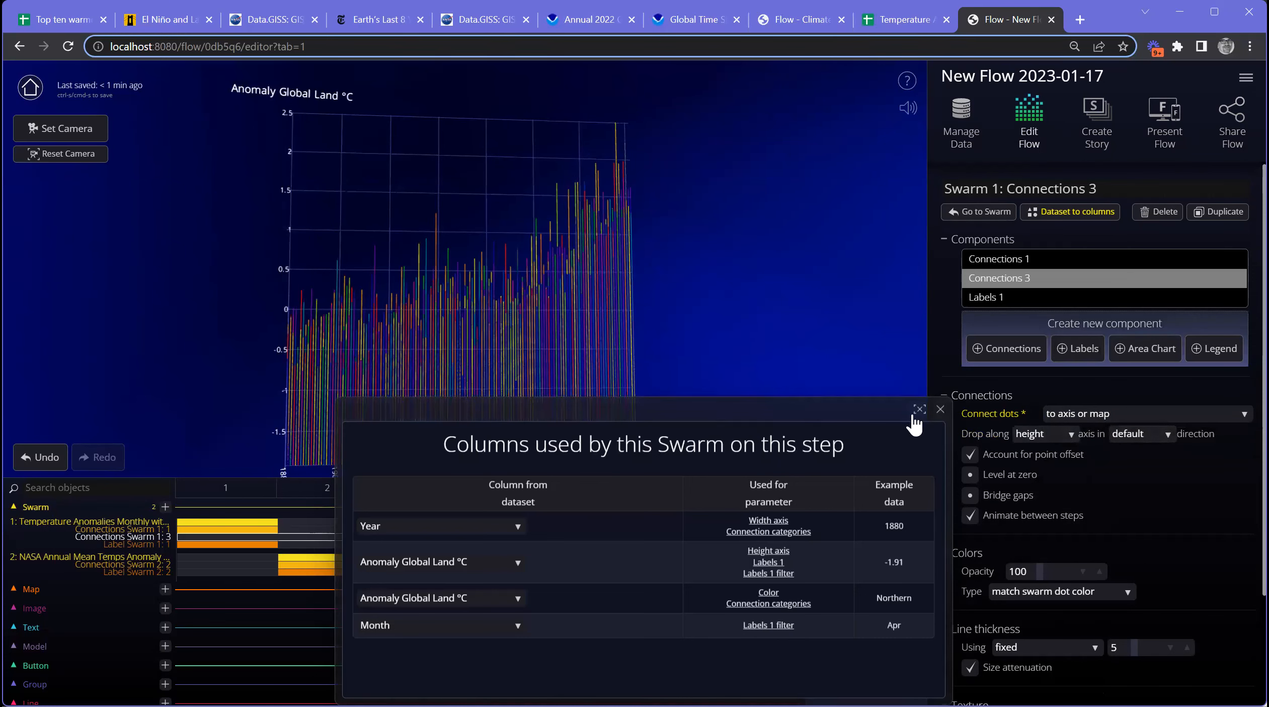
pyautogui.click(940, 409)
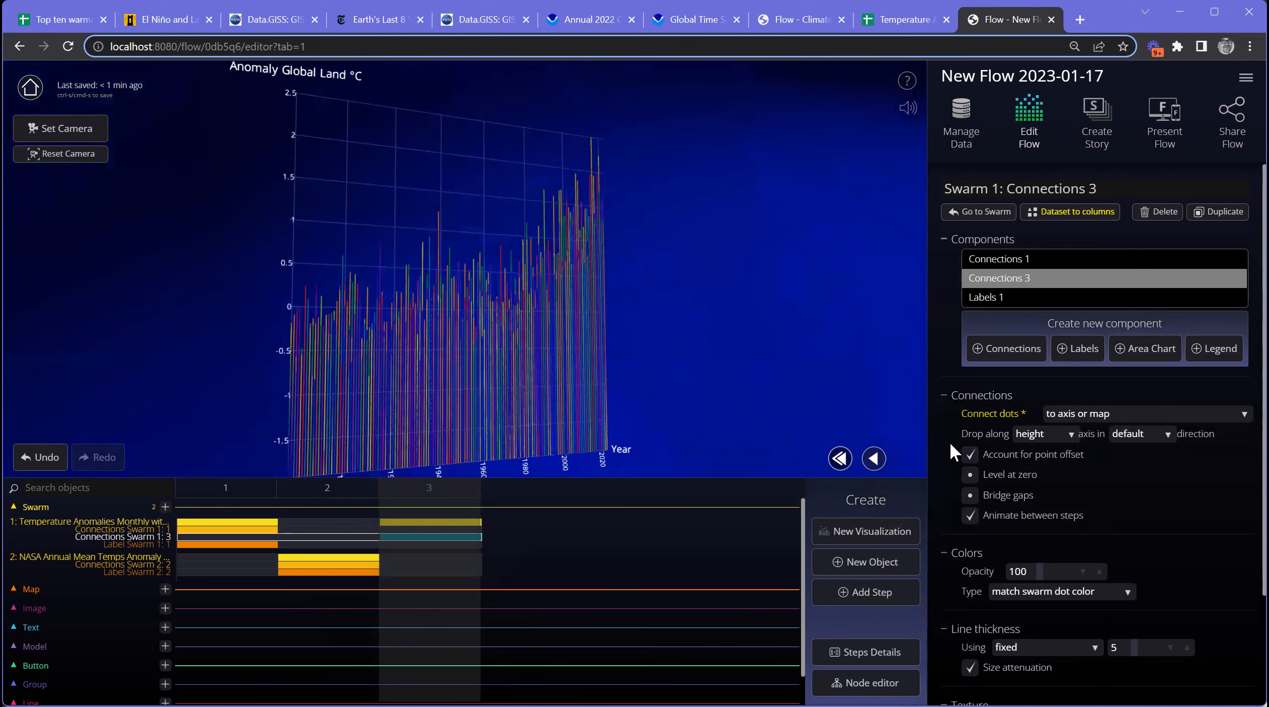
pyautogui.scroll(-3, 1140, 483)
pyautogui.scroll(3, 986, 373)
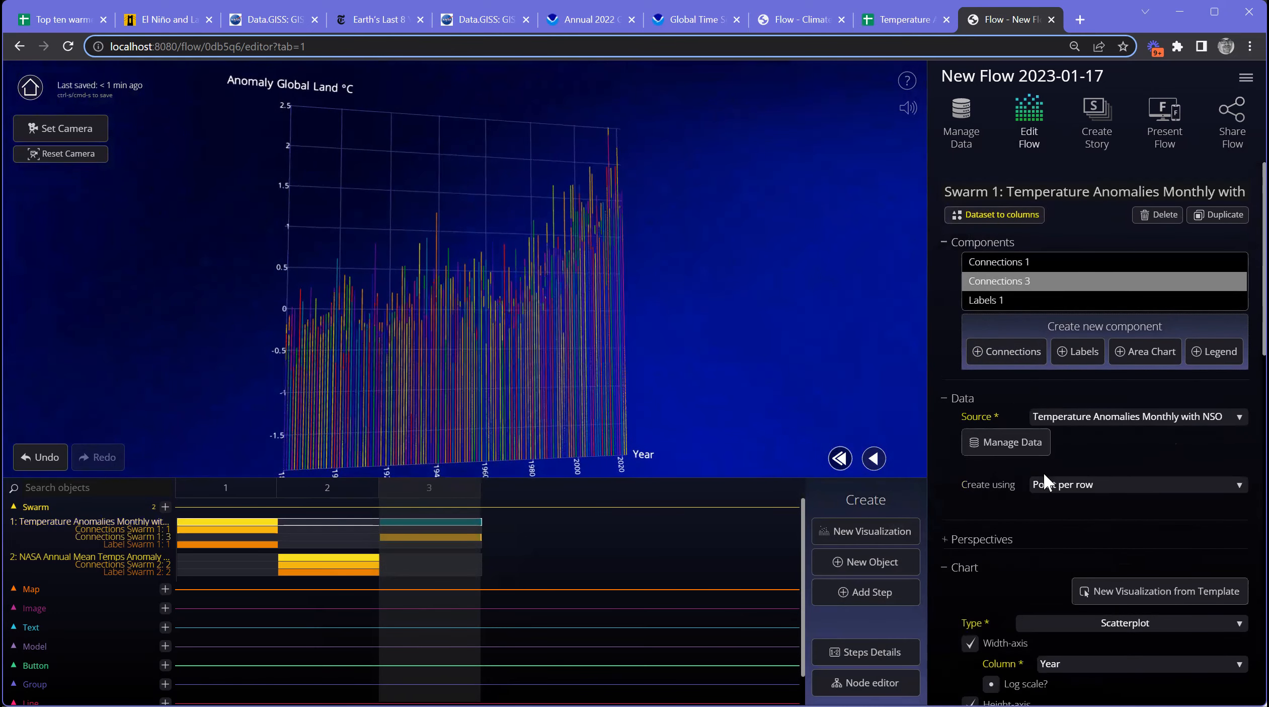
# Step: Collapse Swarm 1's other settings sections and color its dots by a gradient scale on Anomaly Global Land °C
pyautogui.scroll(-1, 1087, 465)
pyautogui.scroll(-2, 1084, 465)
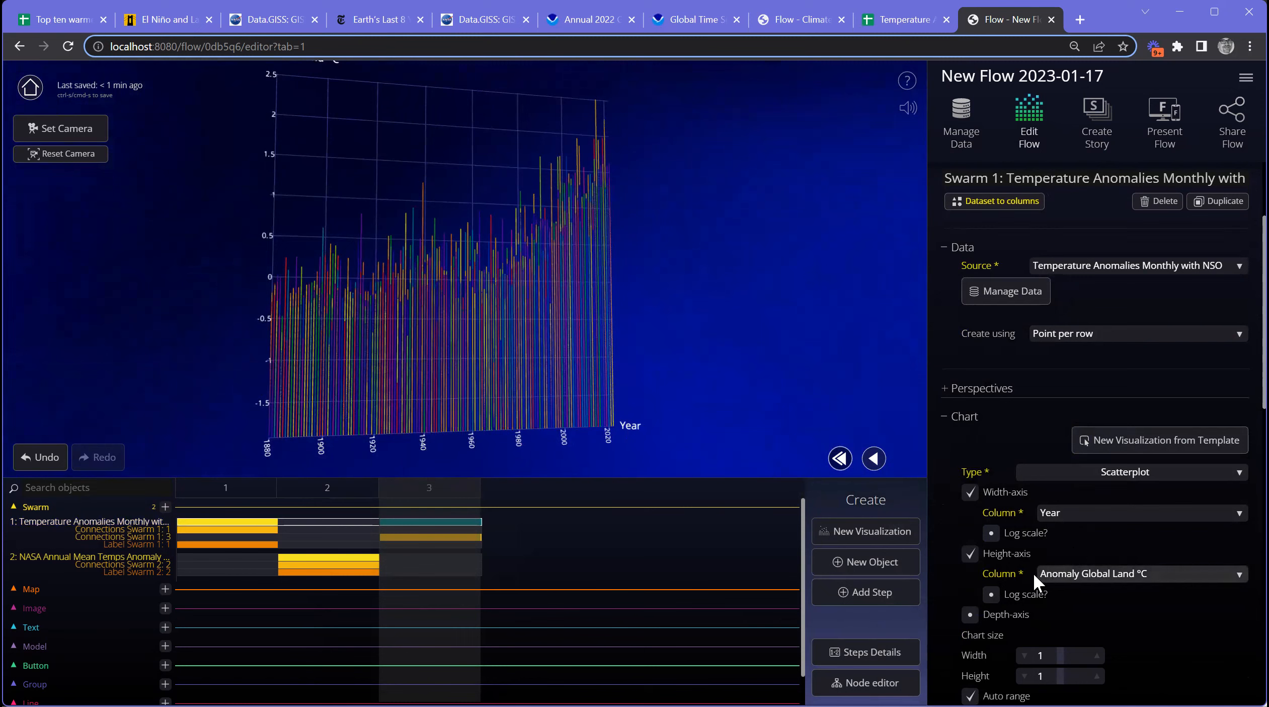
pyautogui.scroll(-6, 1032, 572)
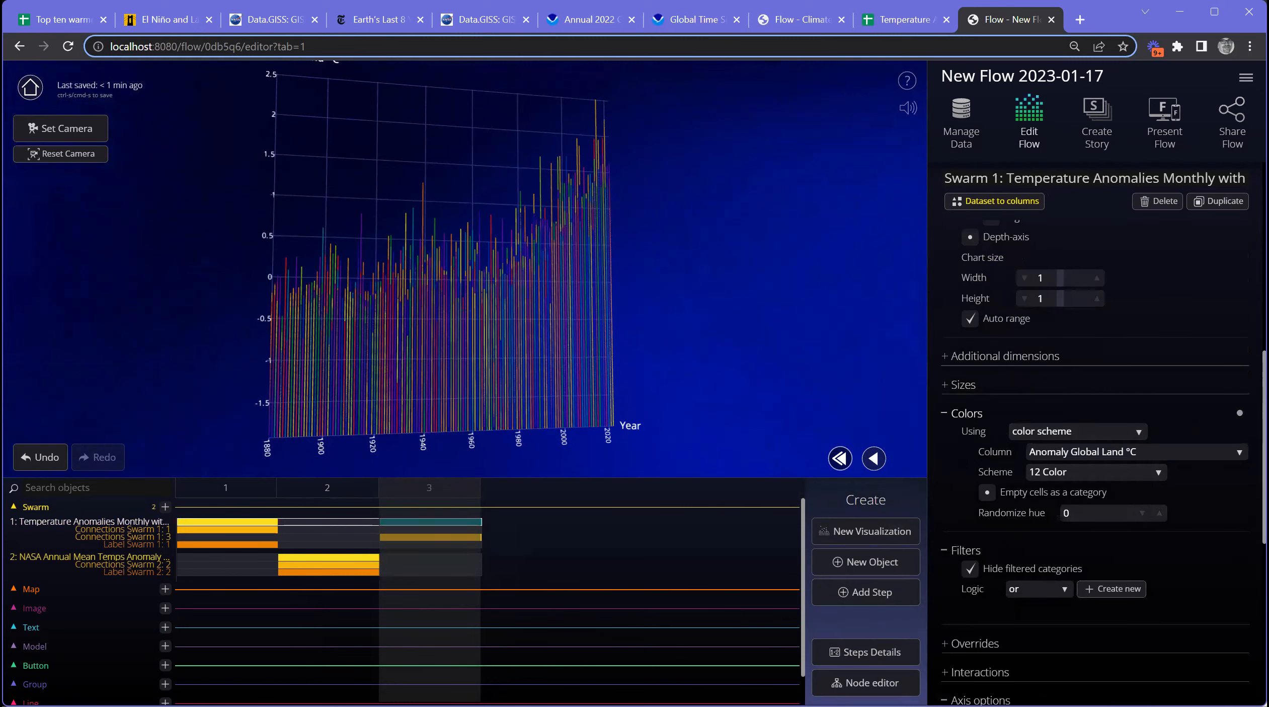
pyautogui.click(1239, 413)
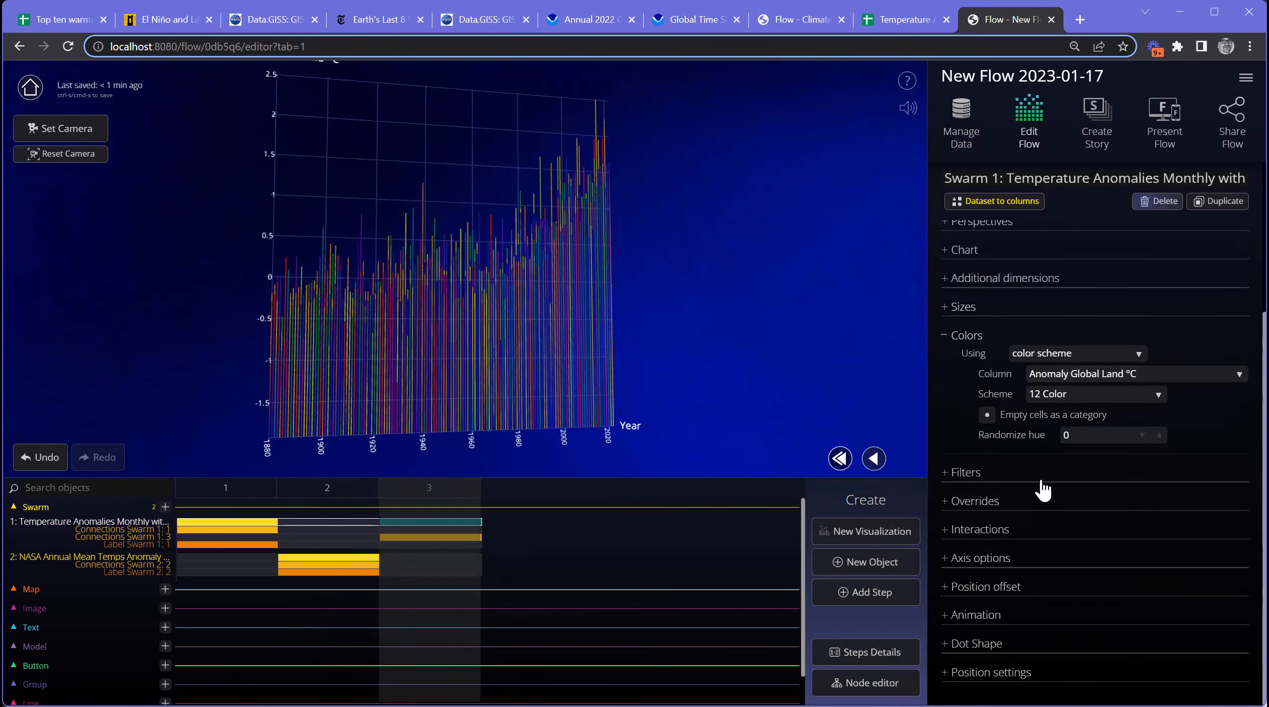
pyautogui.scroll(5, 1036, 453)
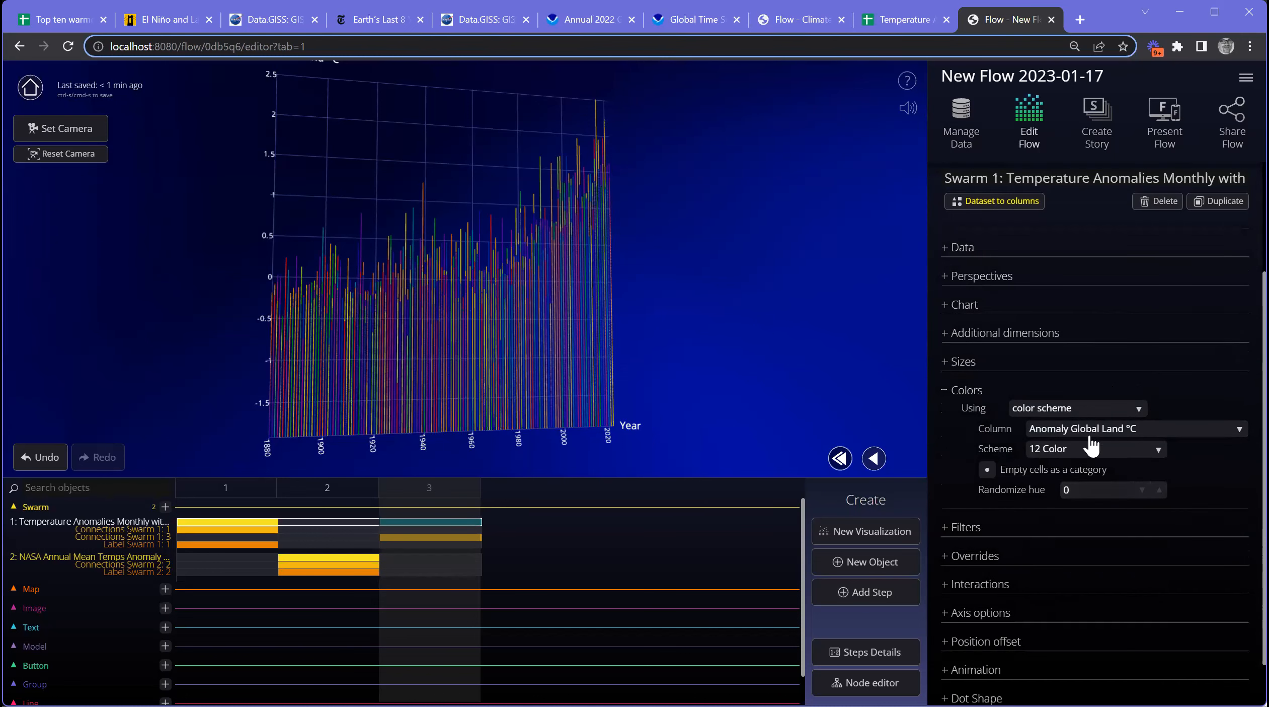
pyautogui.click(1121, 433)
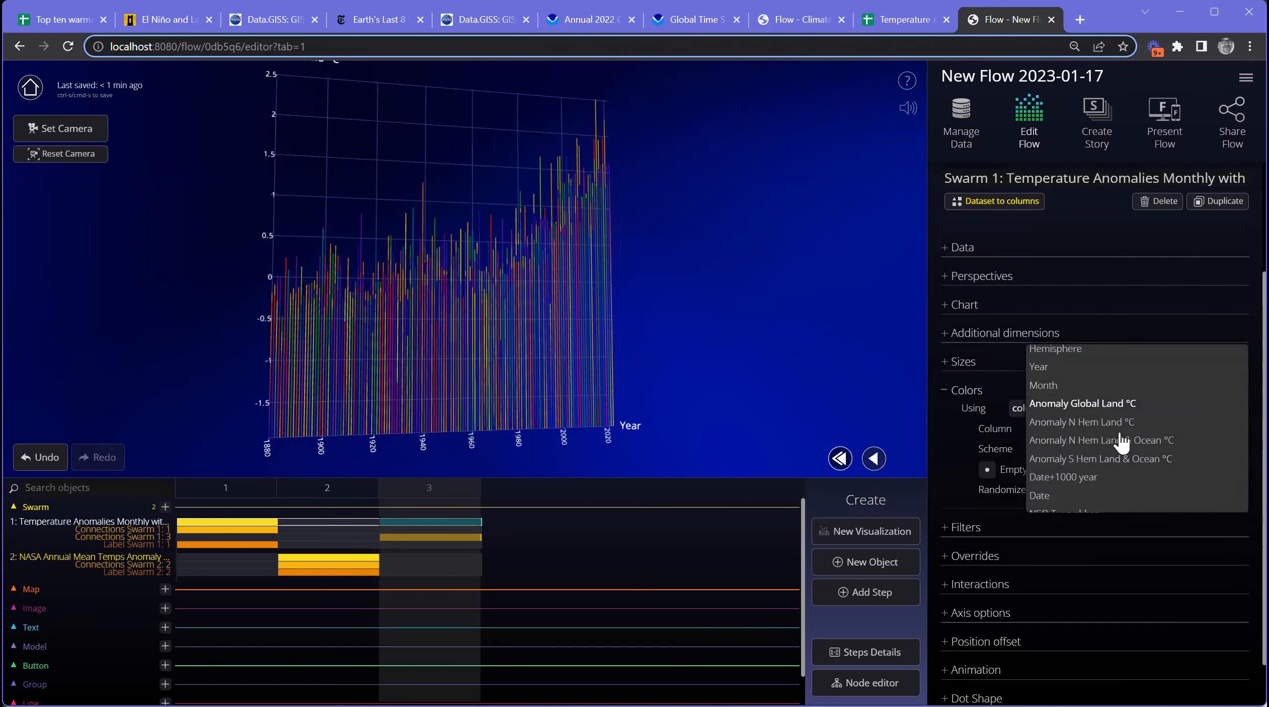
pyautogui.click(1014, 378)
pyautogui.click(1053, 409)
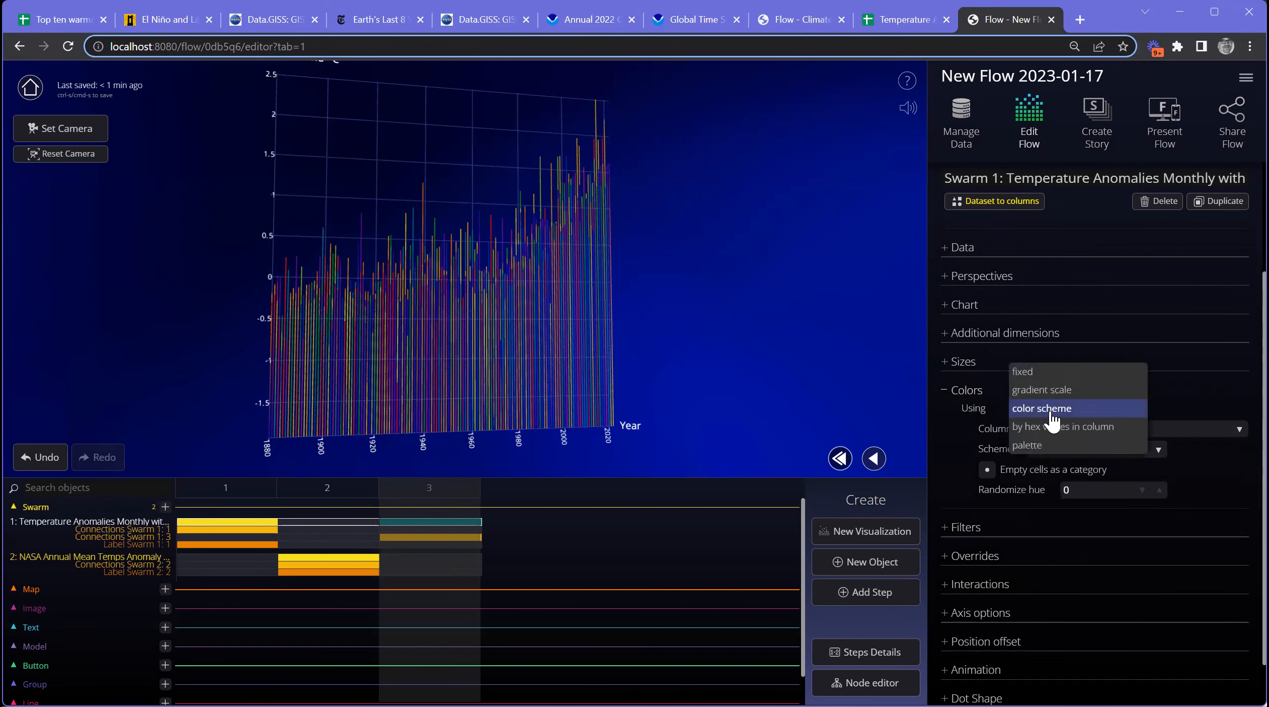
pyautogui.click(1053, 390)
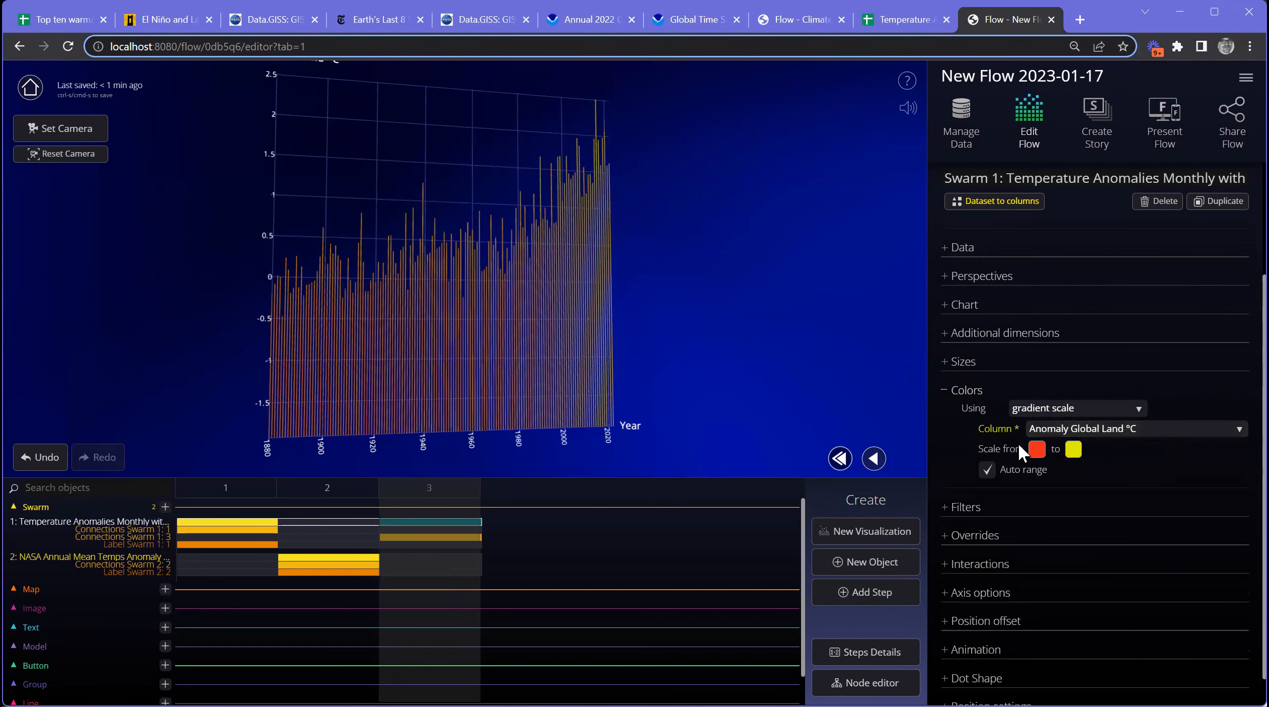
# Step: Set the gradient to run from cyan (RGB 0, 224, 221) to red and inspect the recolored chart
pyautogui.click(1034, 448)
pyautogui.click(1135, 567)
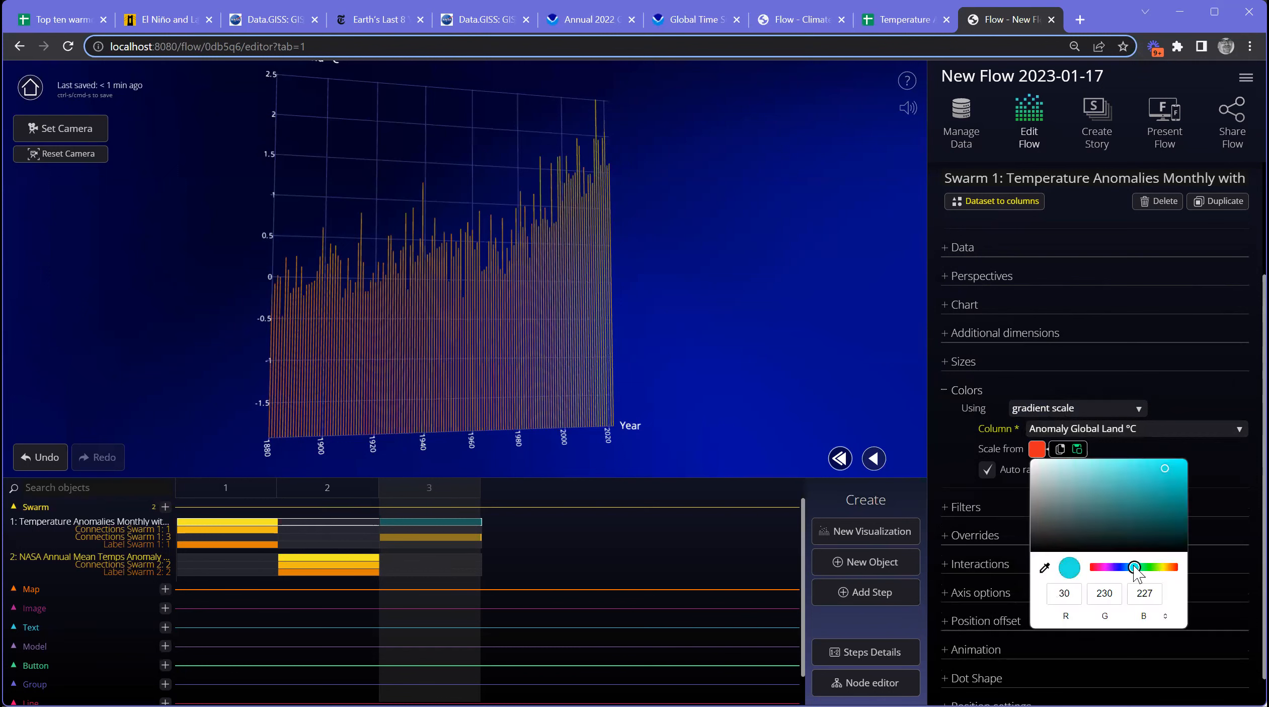
pyautogui.click(1186, 470)
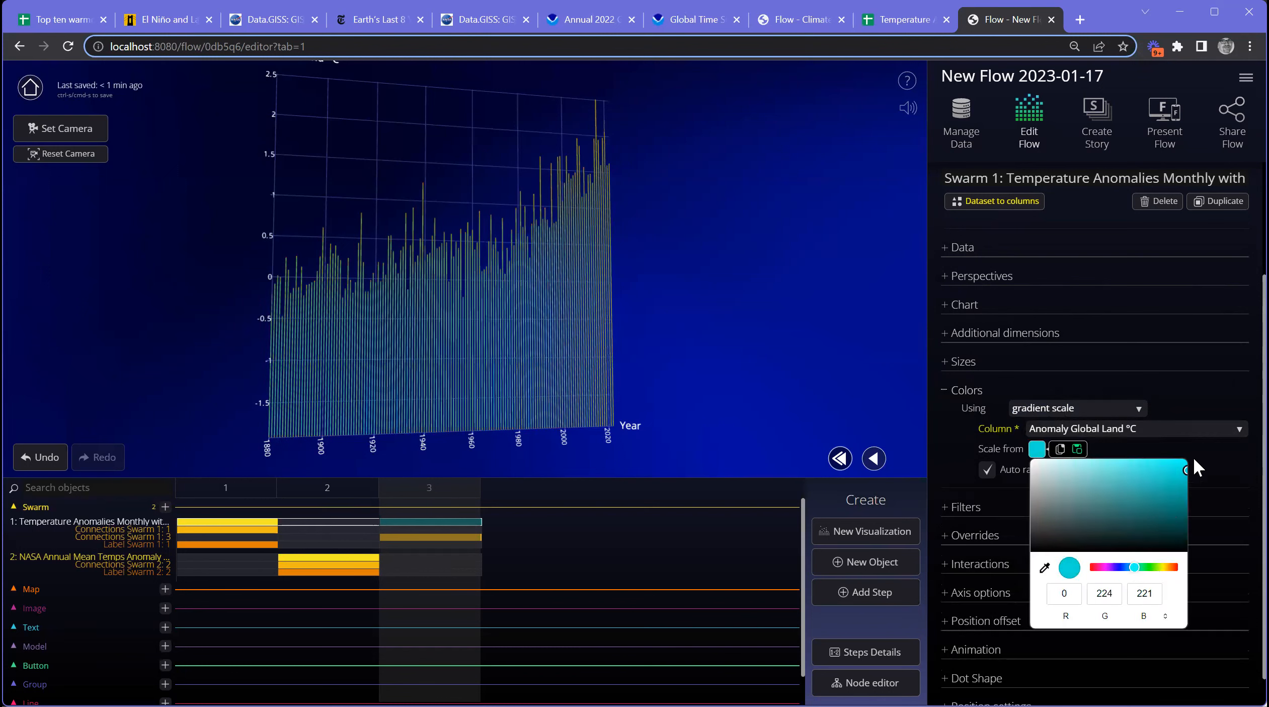
pyautogui.click(1073, 456)
pyautogui.click(1071, 452)
pyautogui.moveTo(1207, 569); pyautogui.dragTo(1214, 567)
pyautogui.moveTo(743, 338); pyautogui.dragTo(495, 353)
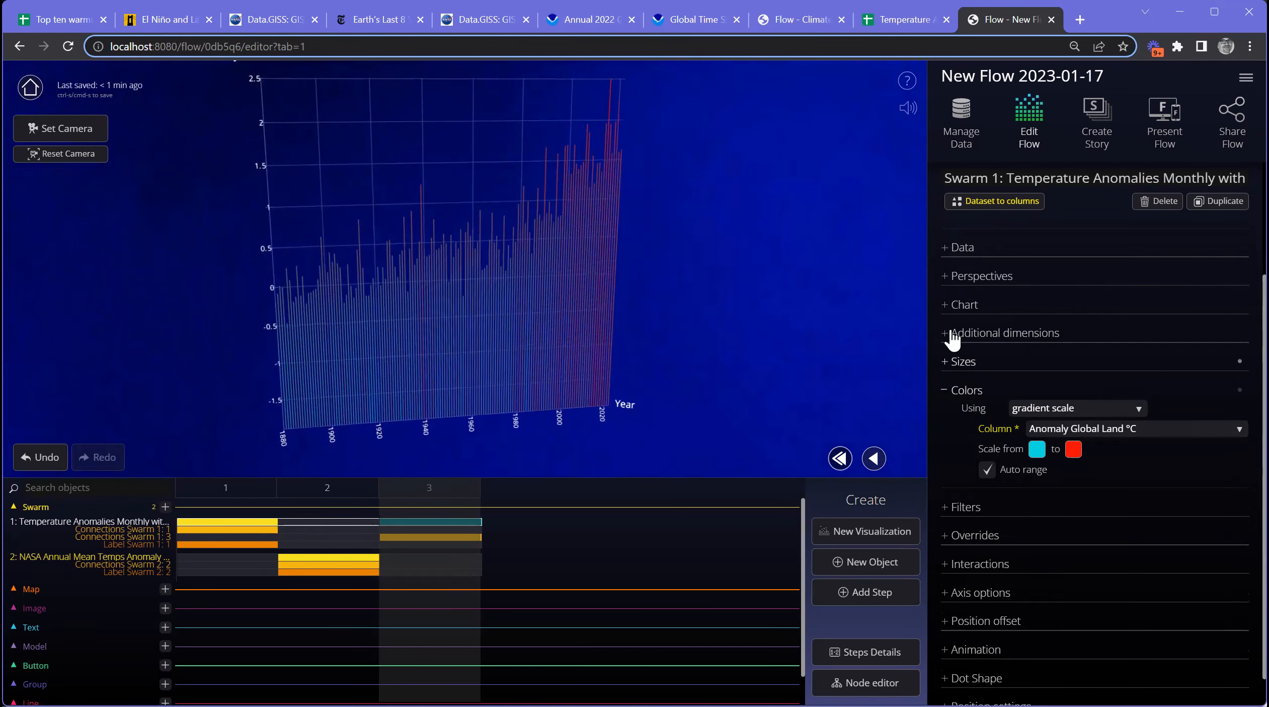
# Step: Enable the depth axis on Swarm 1's scatterplot and set its column to Hemisphere
pyautogui.scroll(3, 945, 336)
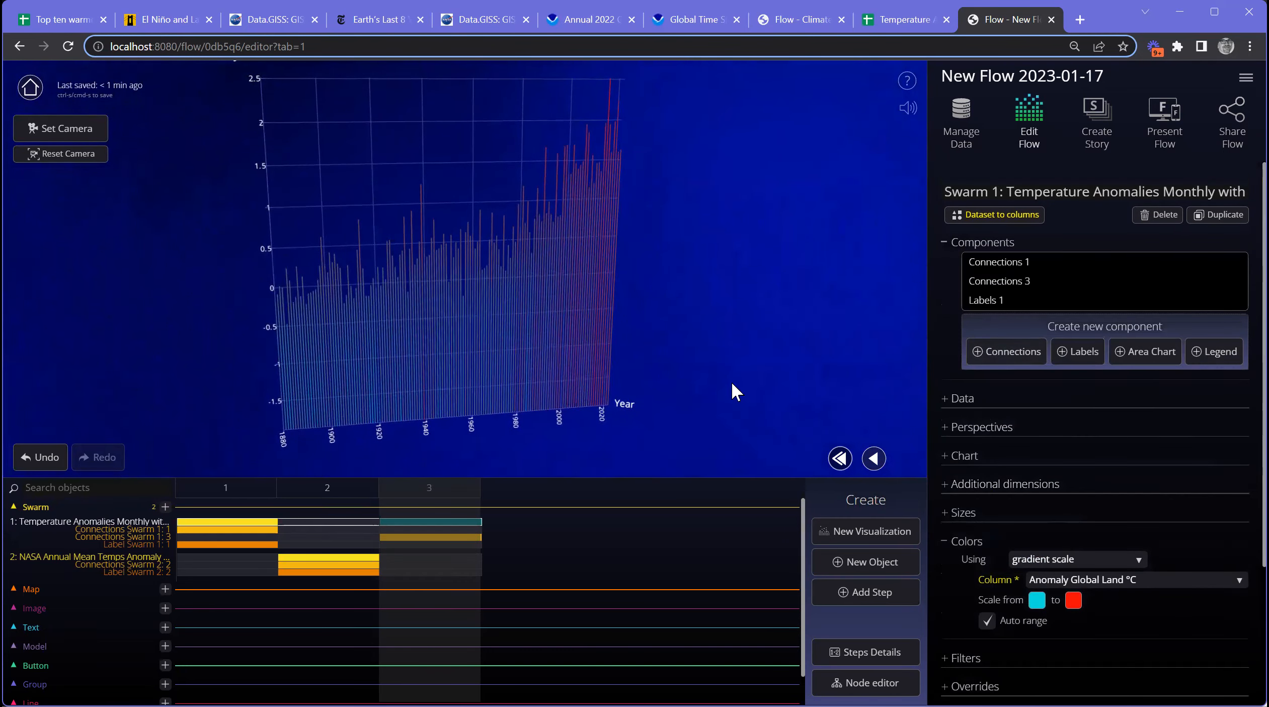
pyautogui.moveTo(469, 326); pyautogui.dragTo(346, 326)
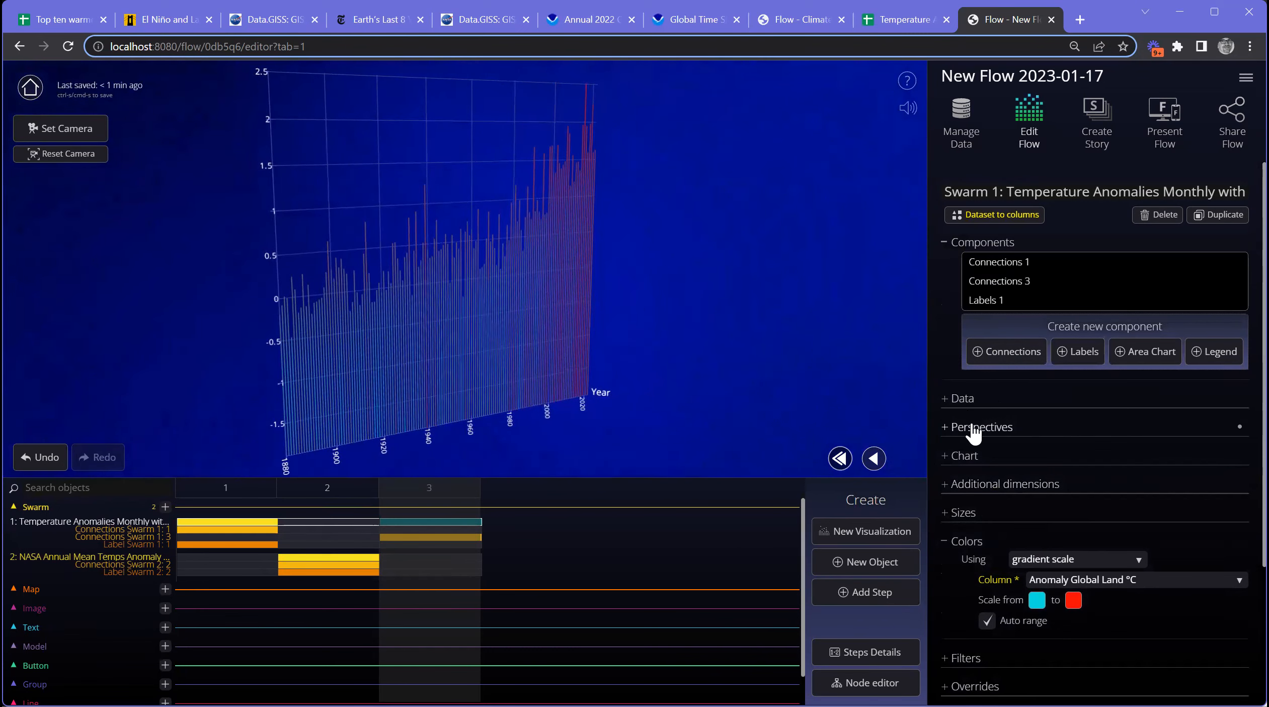
pyautogui.click(1019, 458)
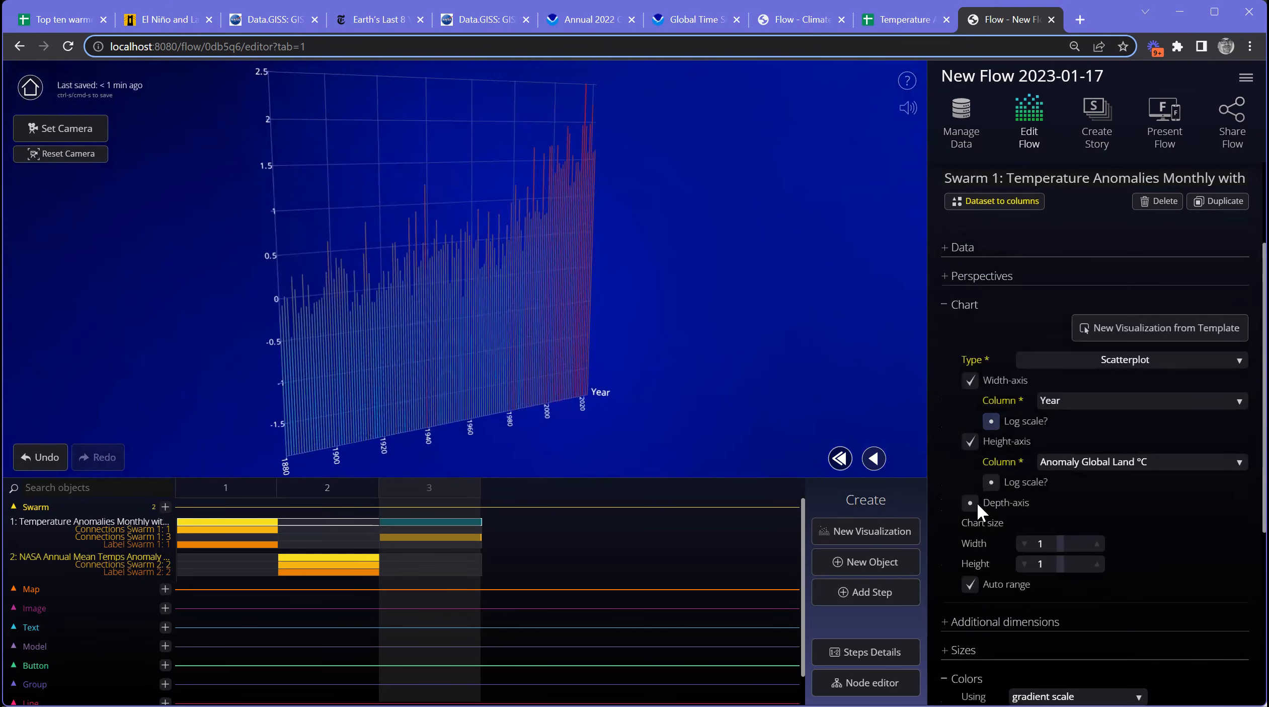
pyautogui.click(971, 502)
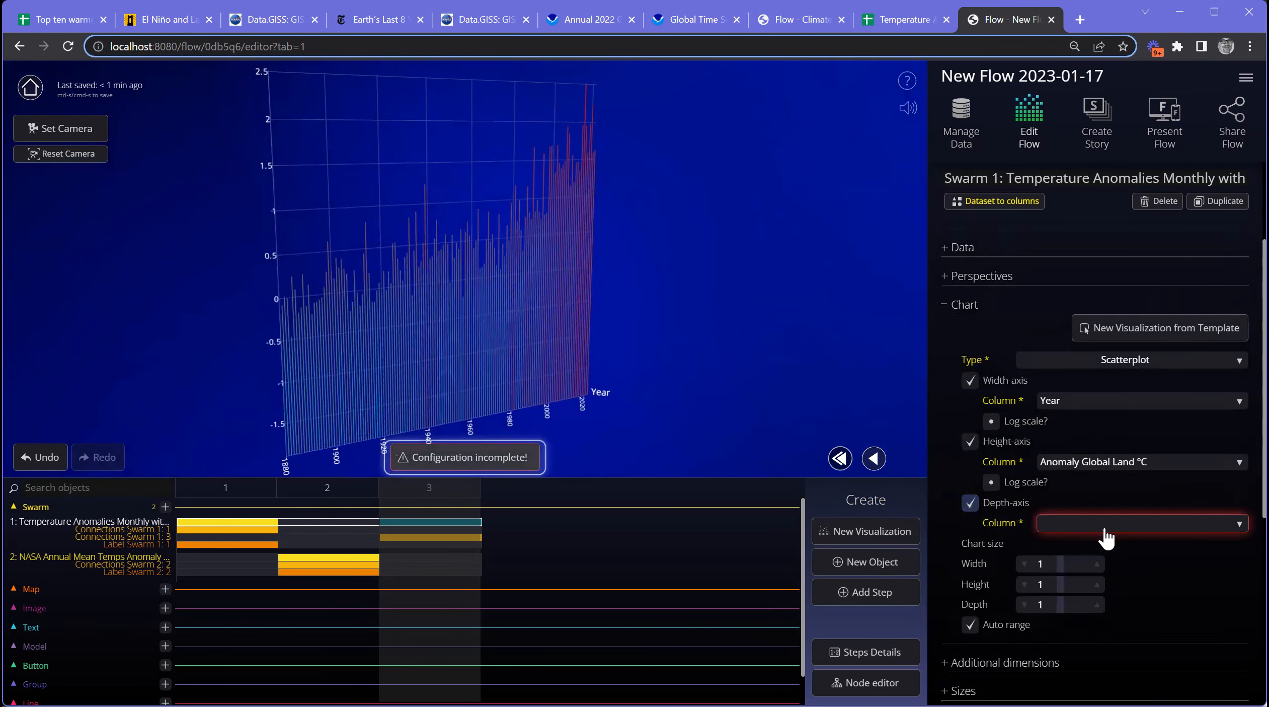
pyautogui.click(1103, 525)
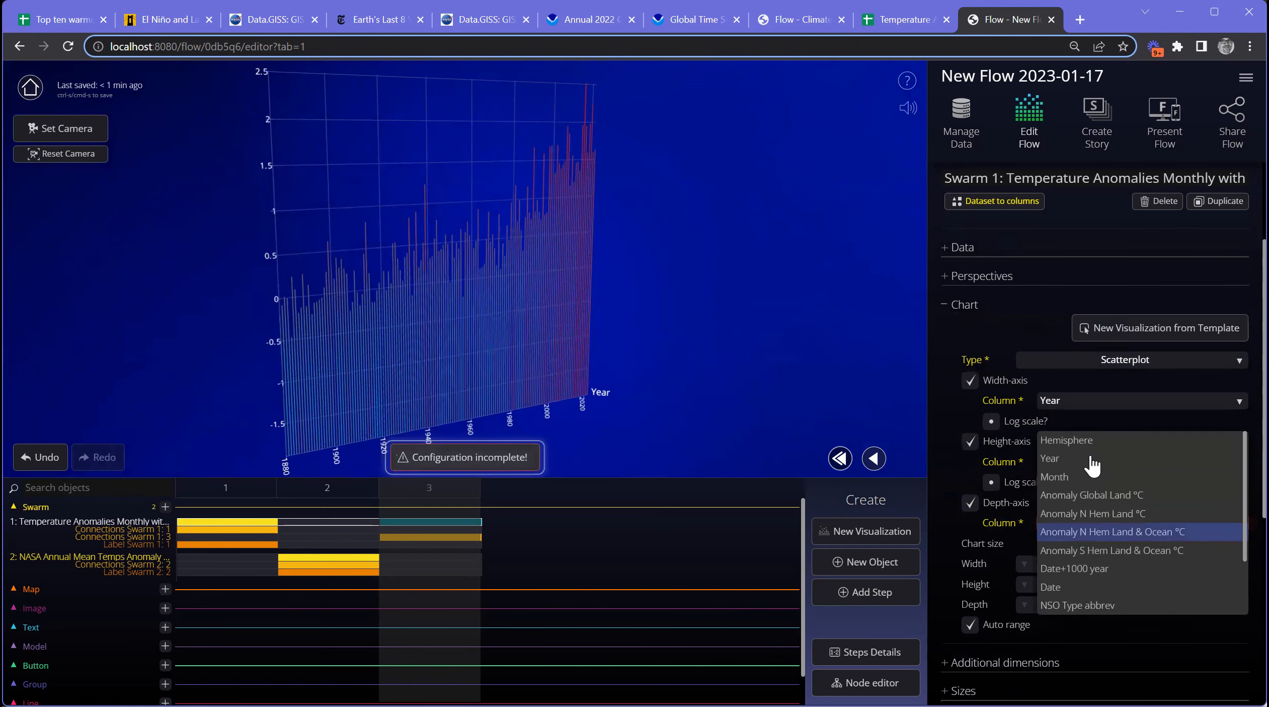
pyautogui.scroll(-2, 1124, 578)
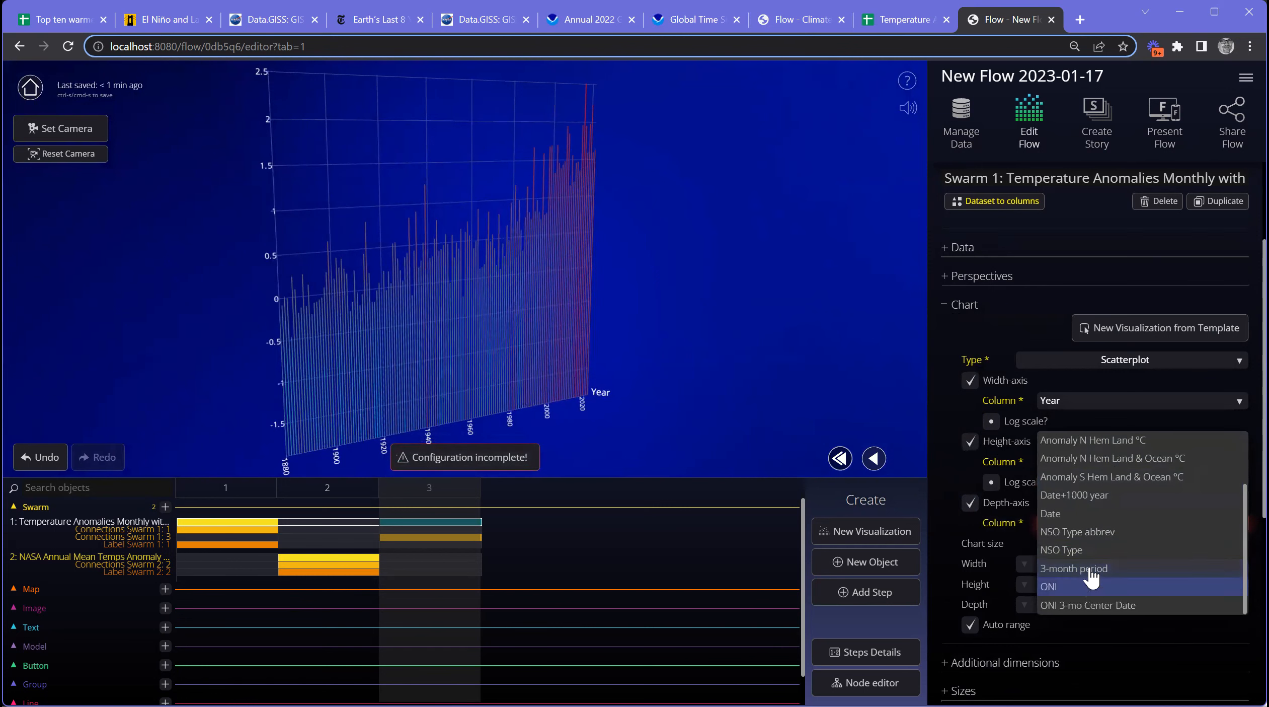
pyautogui.scroll(3, 1103, 524)
pyautogui.scroll(1, 1107, 514)
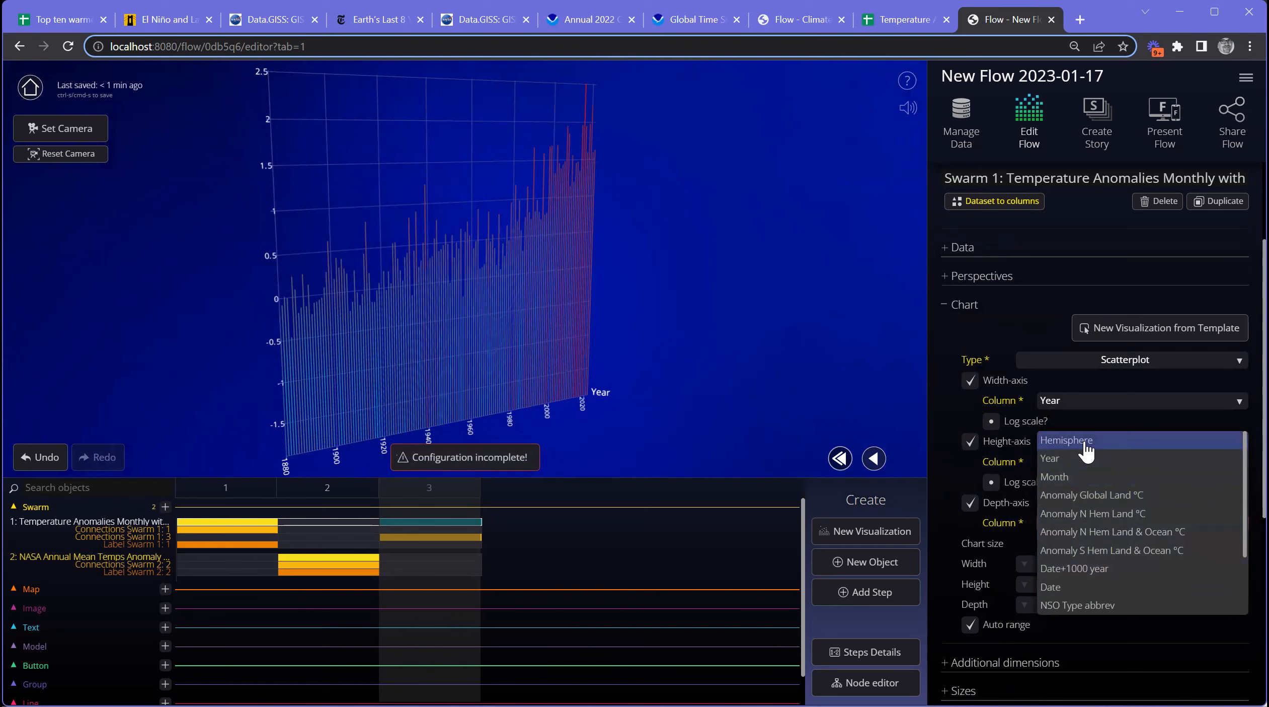
pyautogui.click(1030, 434)
pyautogui.scroll(-1, 1121, 471)
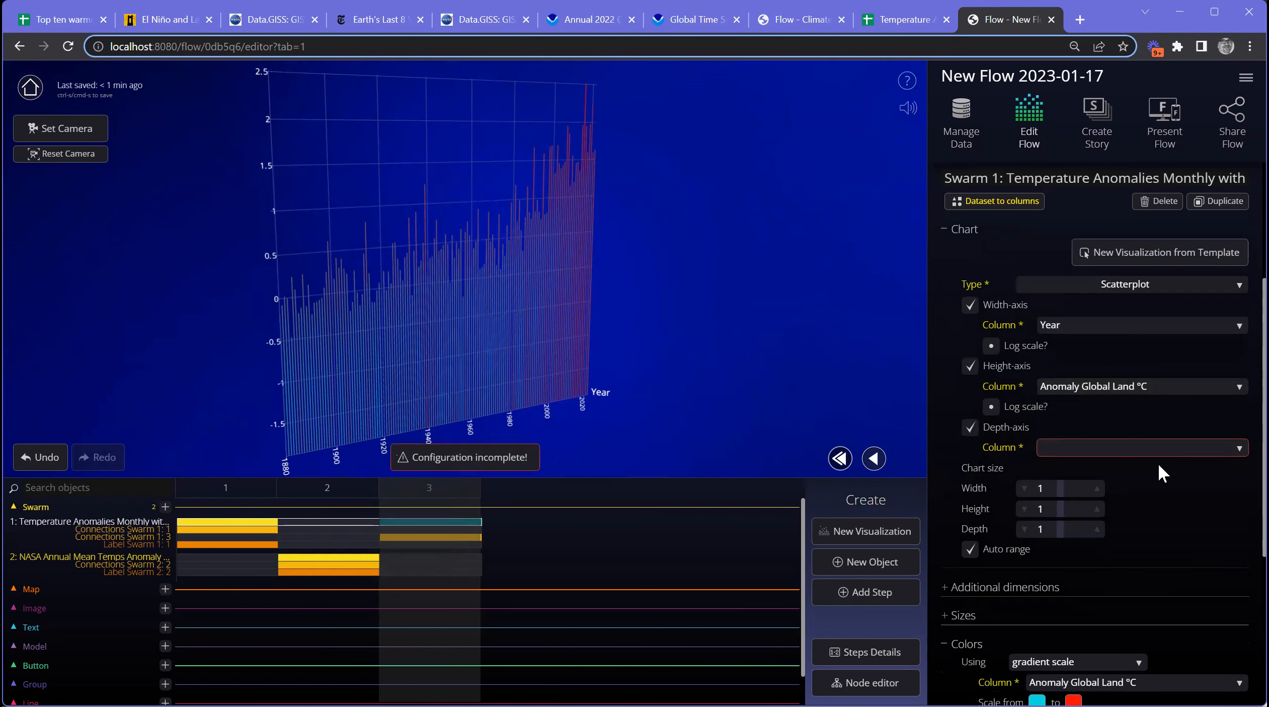
pyautogui.scroll(-1, 1137, 453)
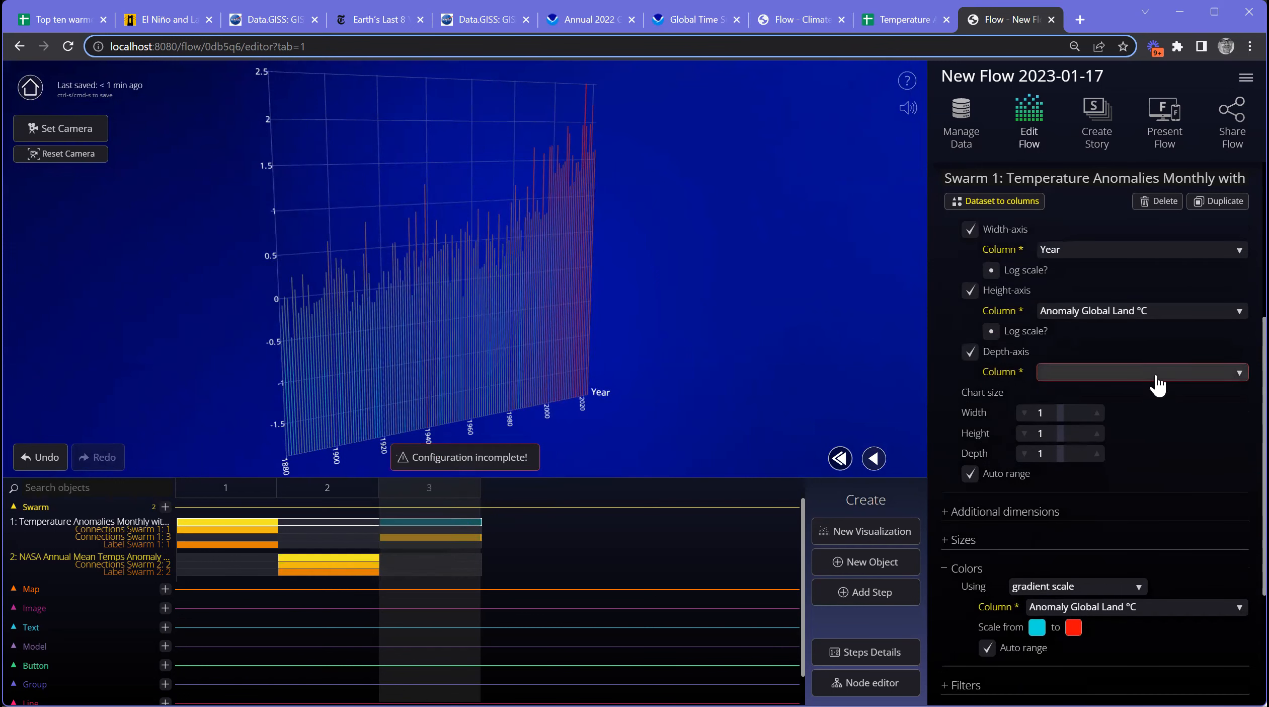
pyautogui.click(1156, 374)
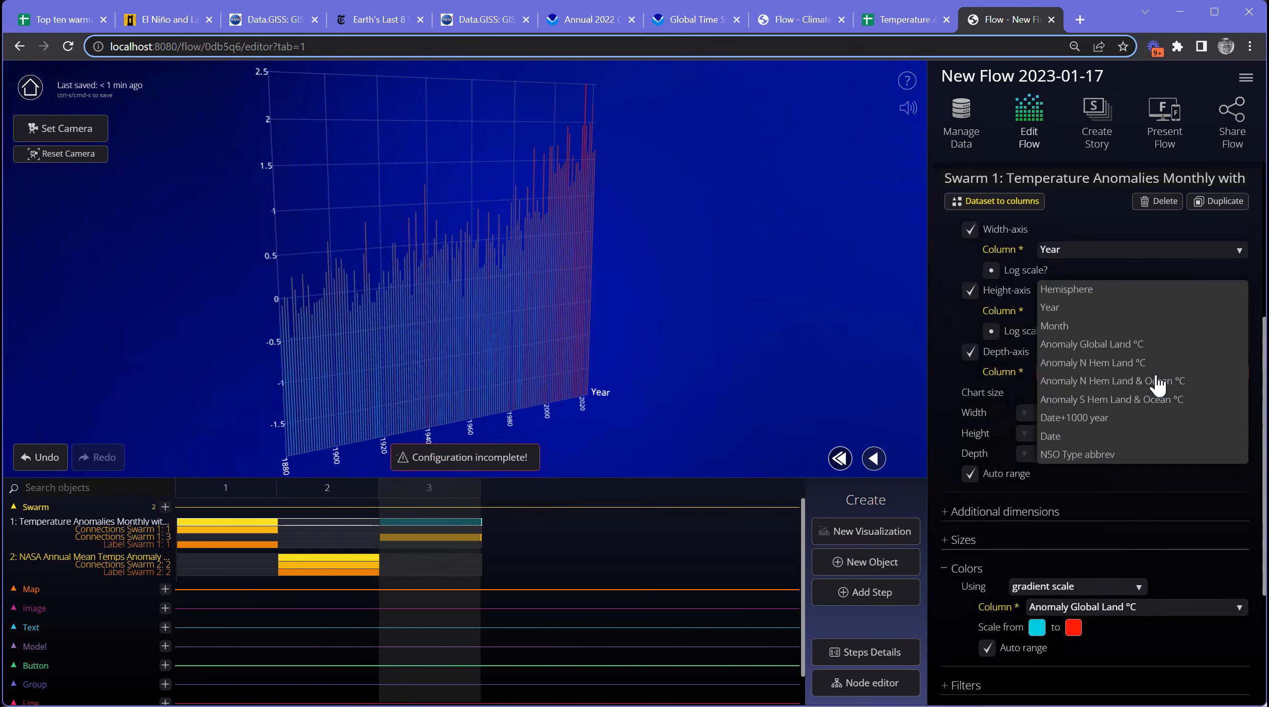
pyautogui.click(1112, 293)
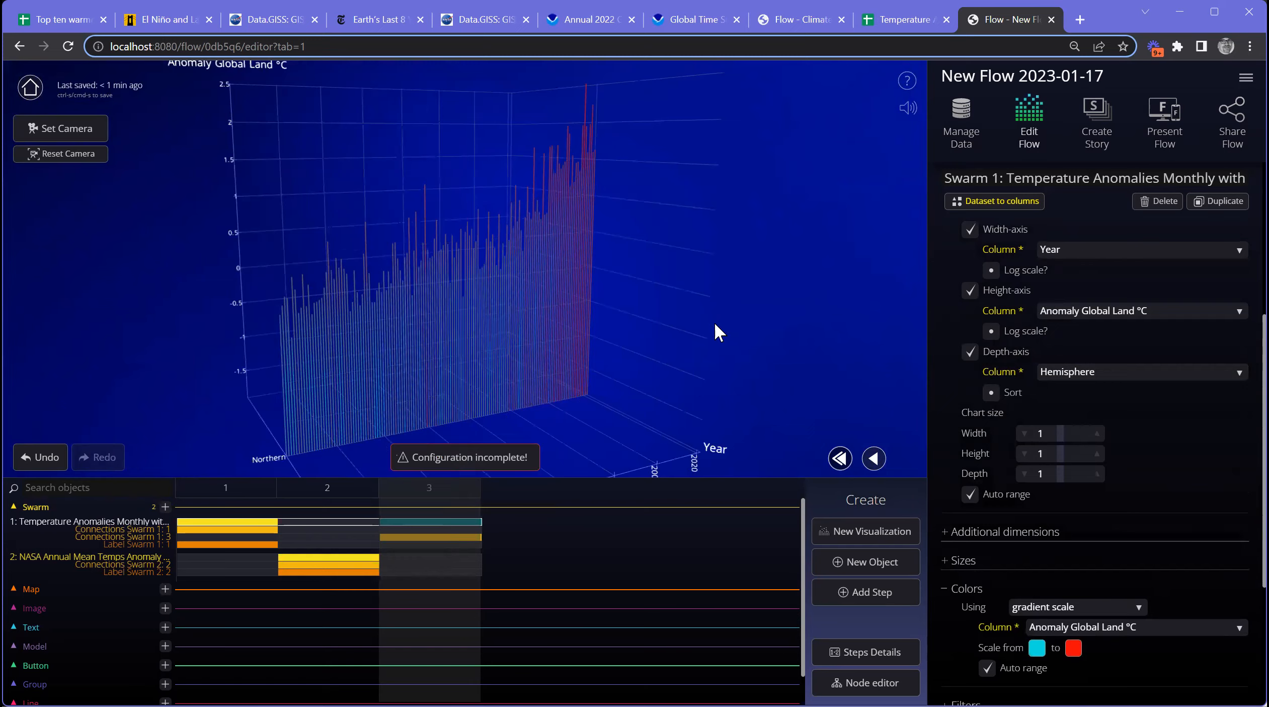
# Step: Change the depth axis column of Swarm 1's scatterplot to NSO Type
pyautogui.click(1194, 373)
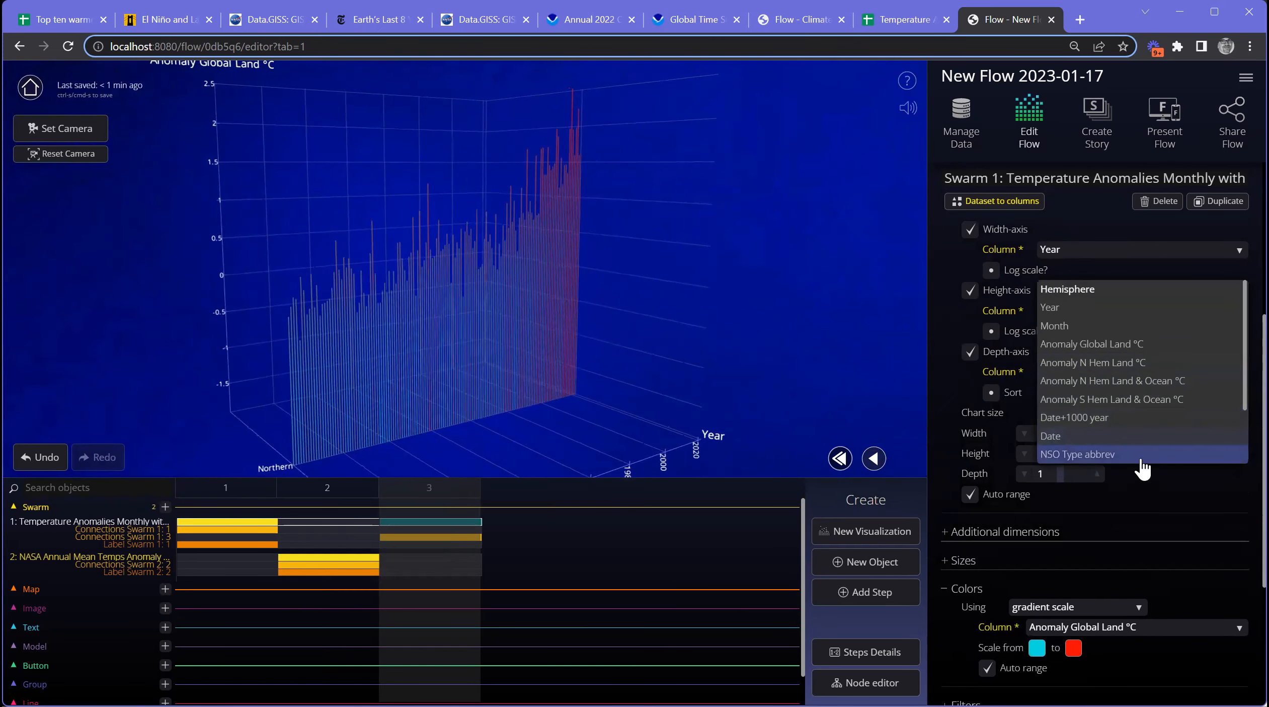
pyautogui.scroll(-3, 1170, 478)
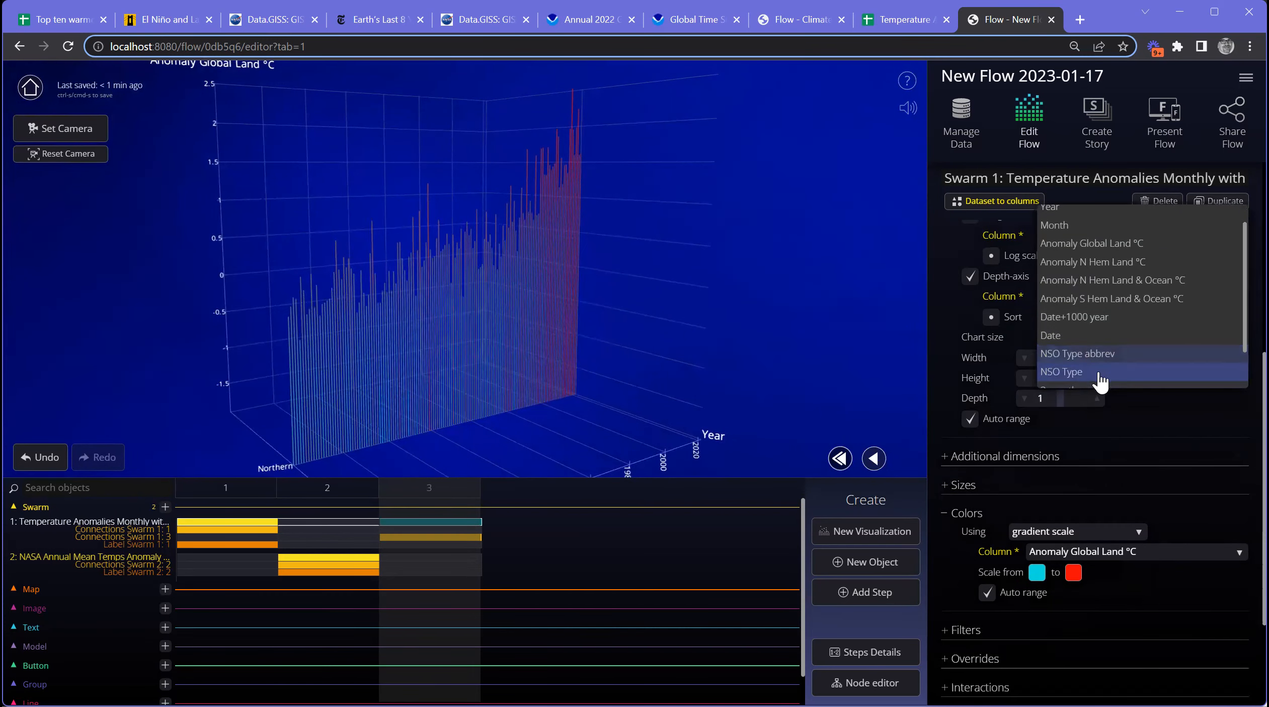
pyautogui.click(1100, 374)
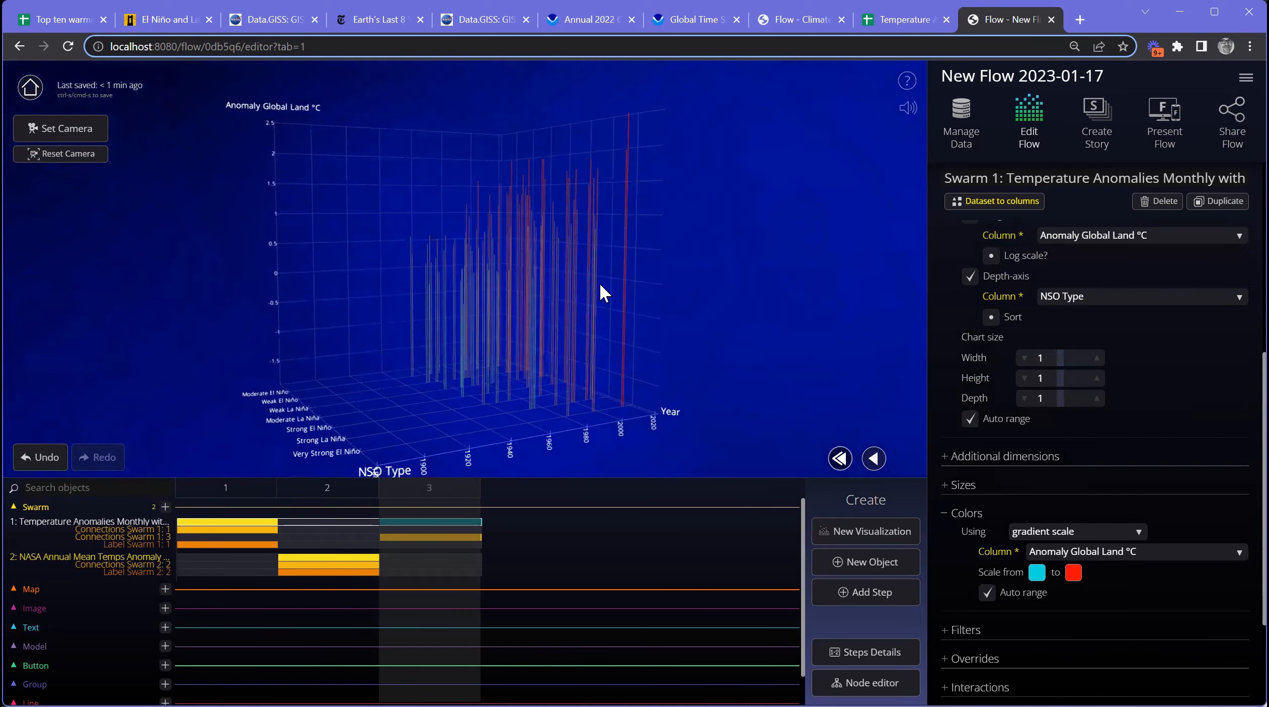
# Step: Advance the Climate change training Flow to its next step for reference and return to the New Flow editor
pyautogui.click(801, 19)
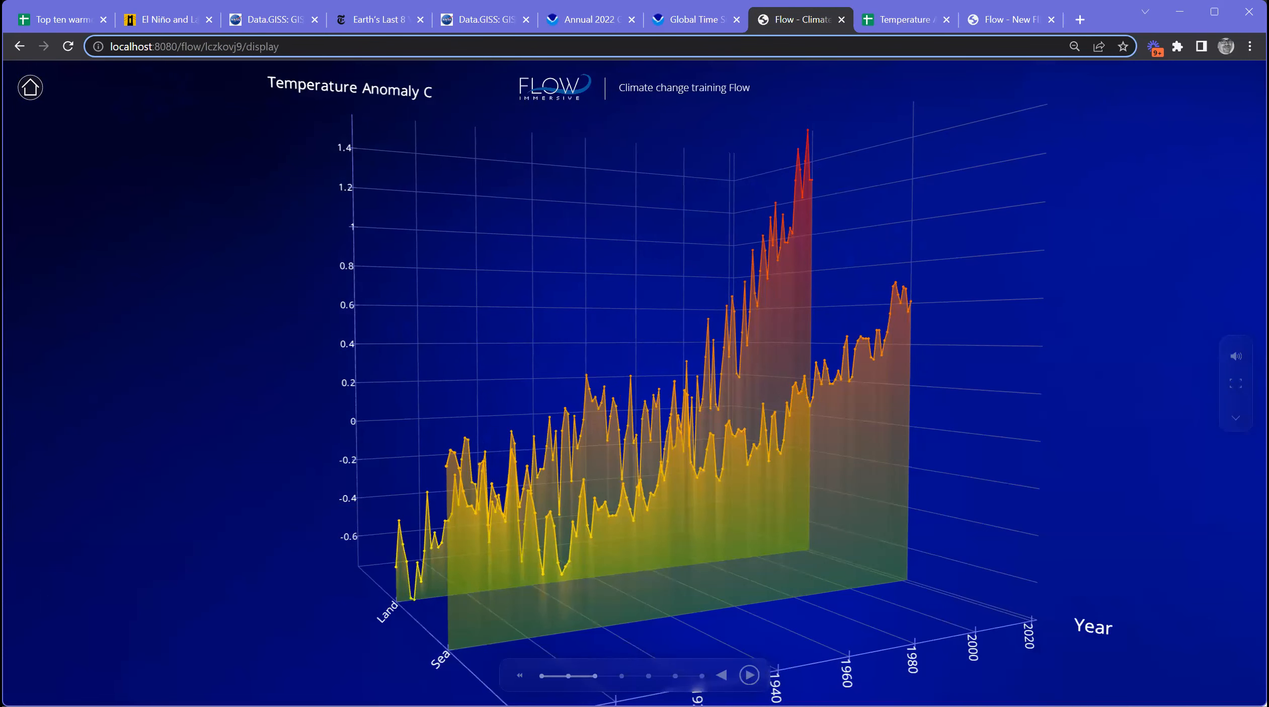
pyautogui.click(748, 675)
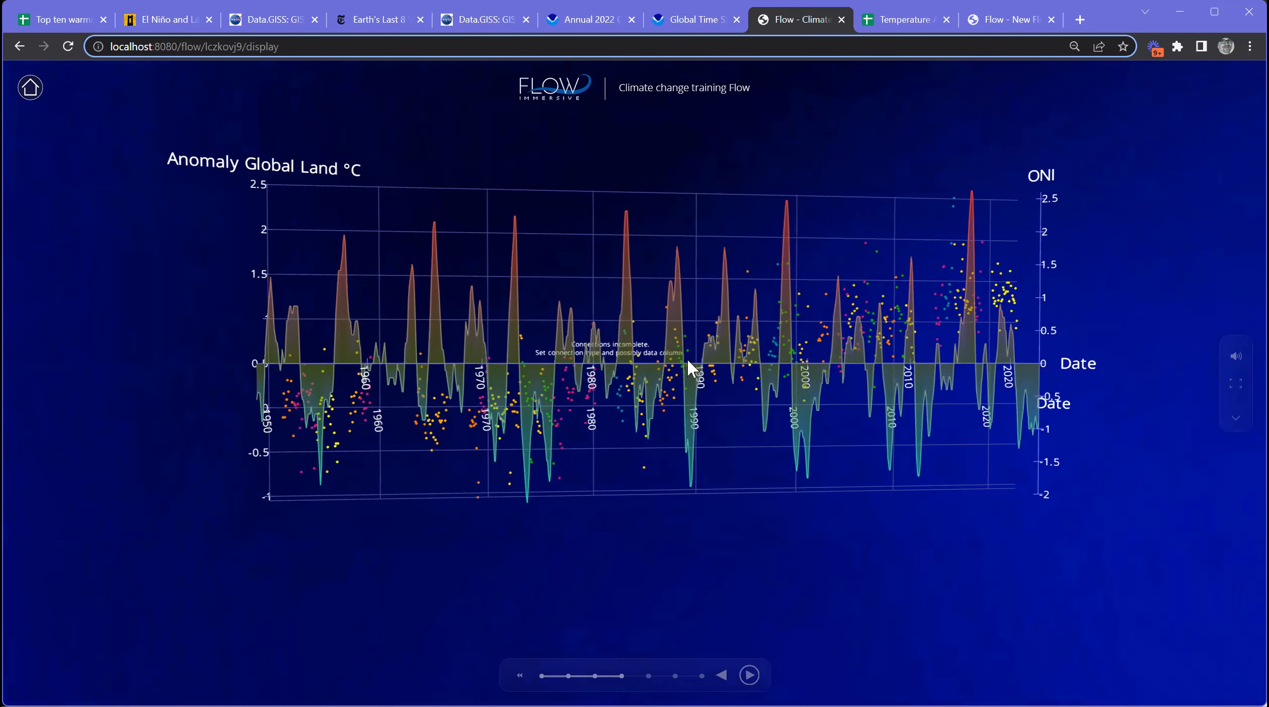
pyautogui.hotkey('ctrl', '9')
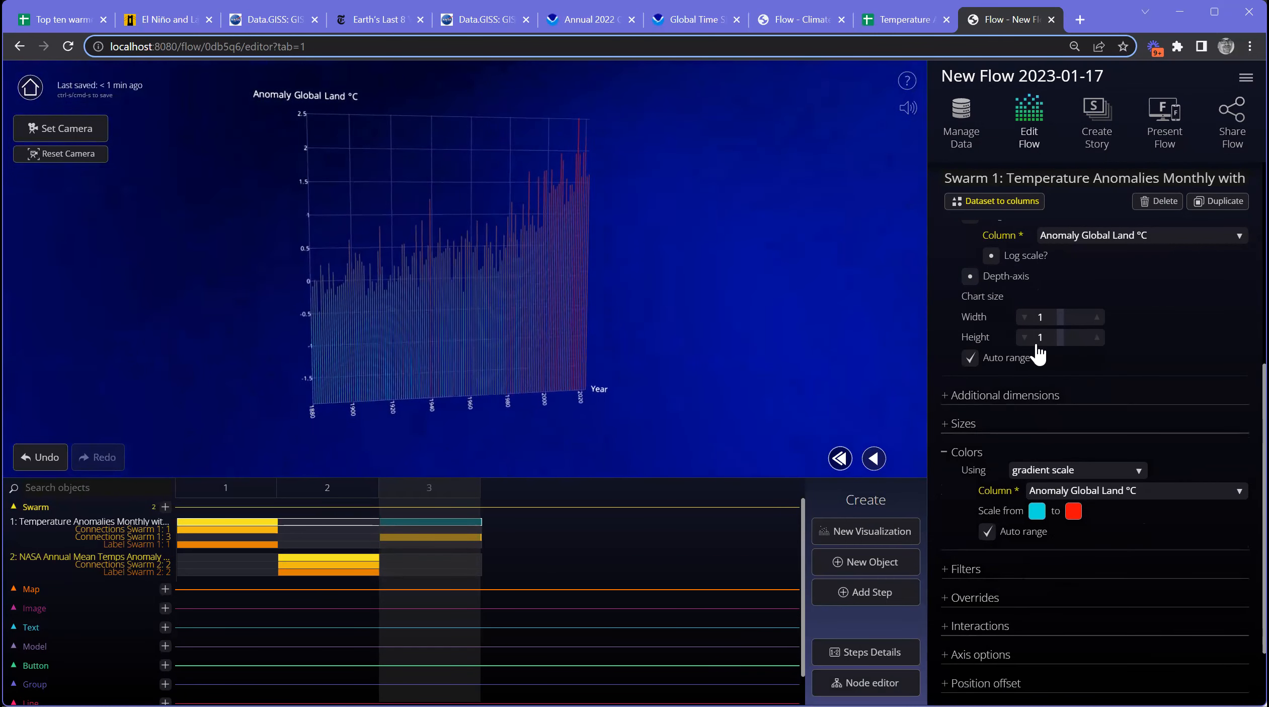
# Step: Expand Swarm 1's axis options and place the axis origins at zero
pyautogui.scroll(3, 999, 424)
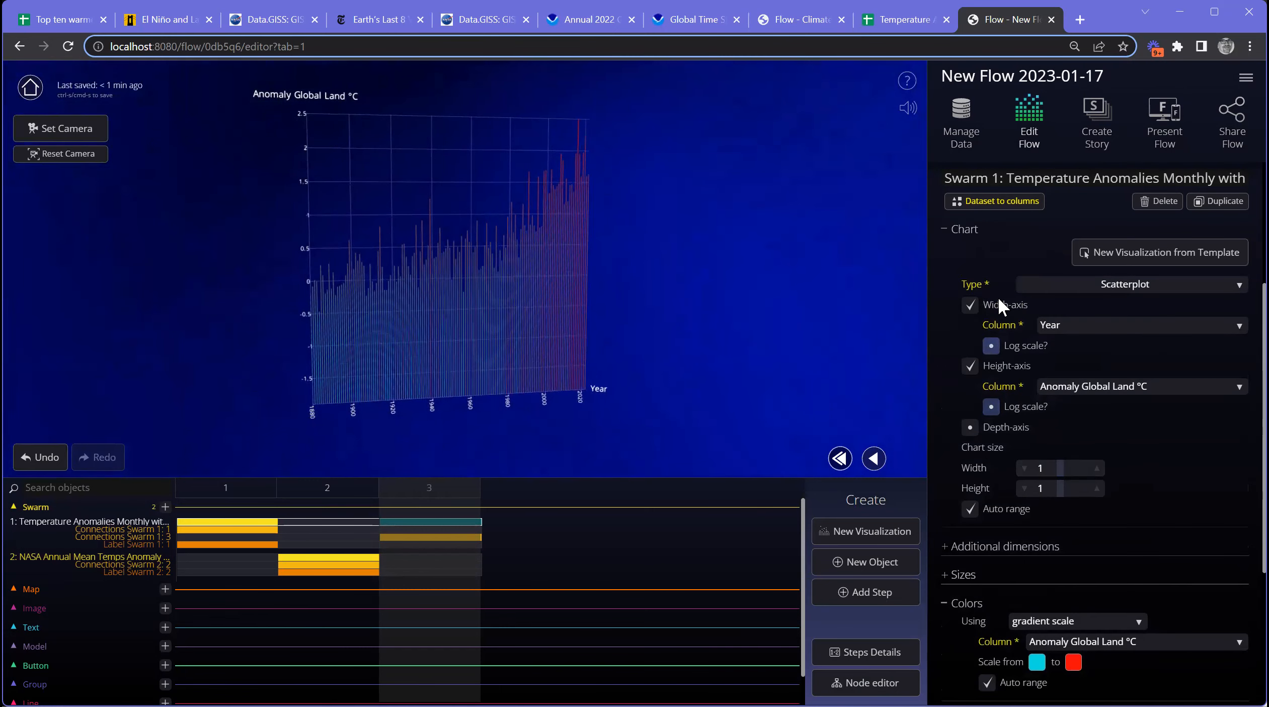
pyautogui.scroll(-5, 987, 496)
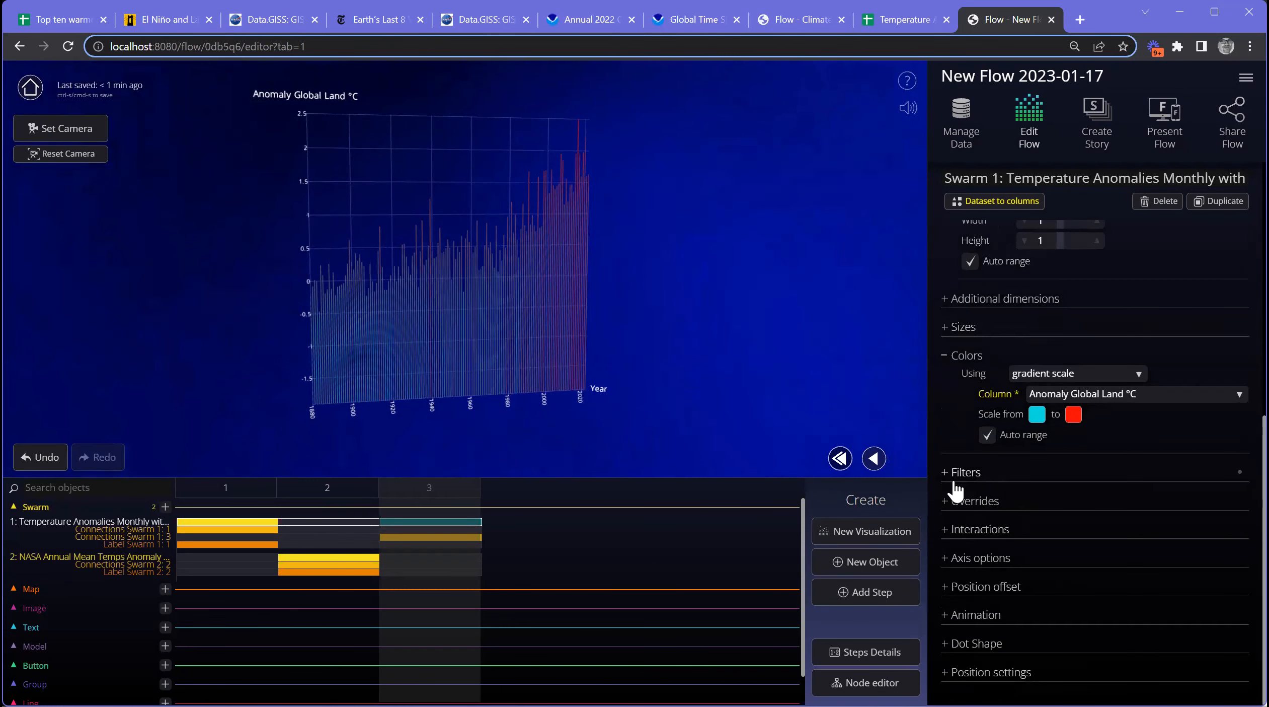
pyautogui.click(953, 559)
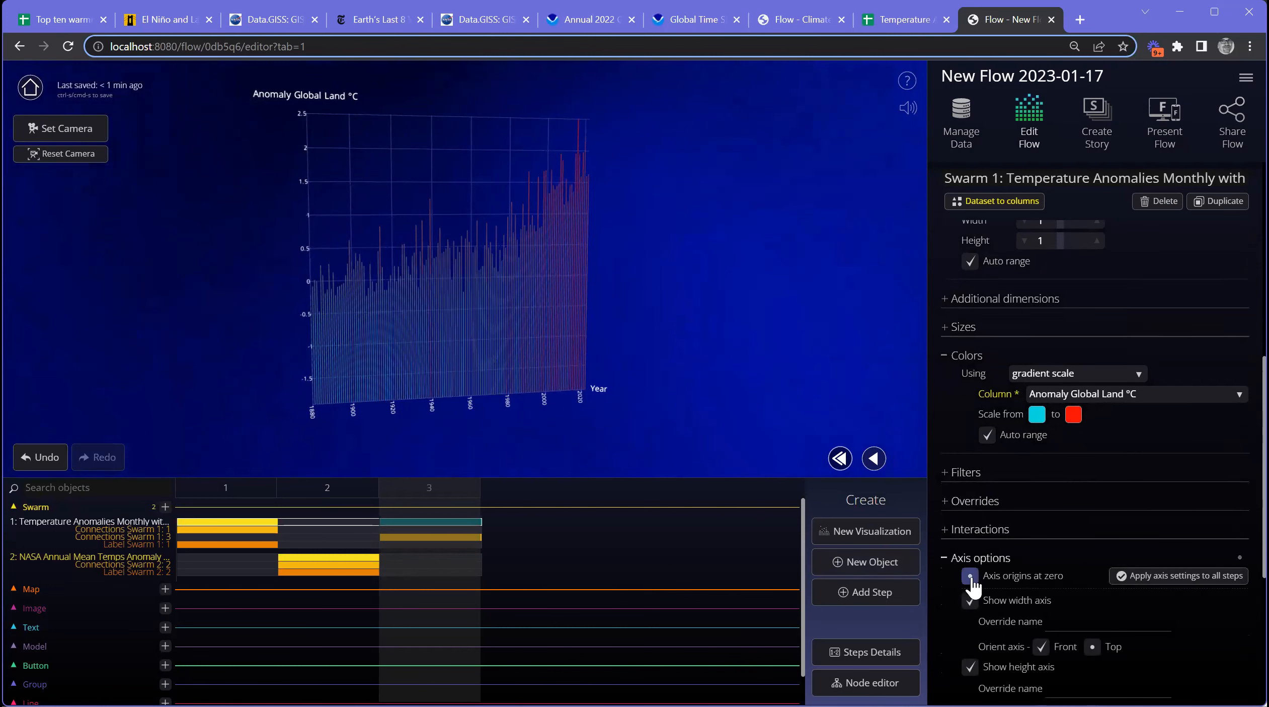
pyautogui.click(970, 579)
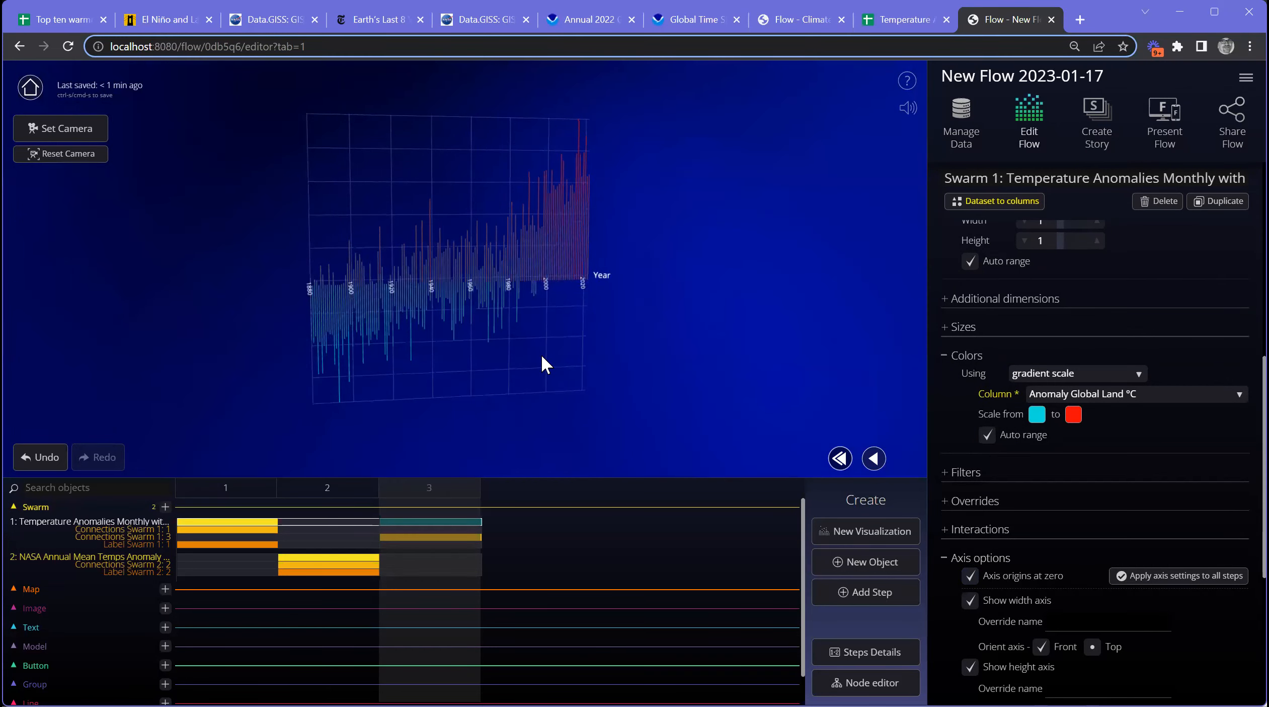
pyautogui.scroll(5, 429, 317)
pyautogui.moveTo(542, 350); pyautogui.dragTo(680, 343)
# Step: Set Swarm 1's chart size to a height of 0.6 and a width of 1.5
pyautogui.scroll(6, 1114, 408)
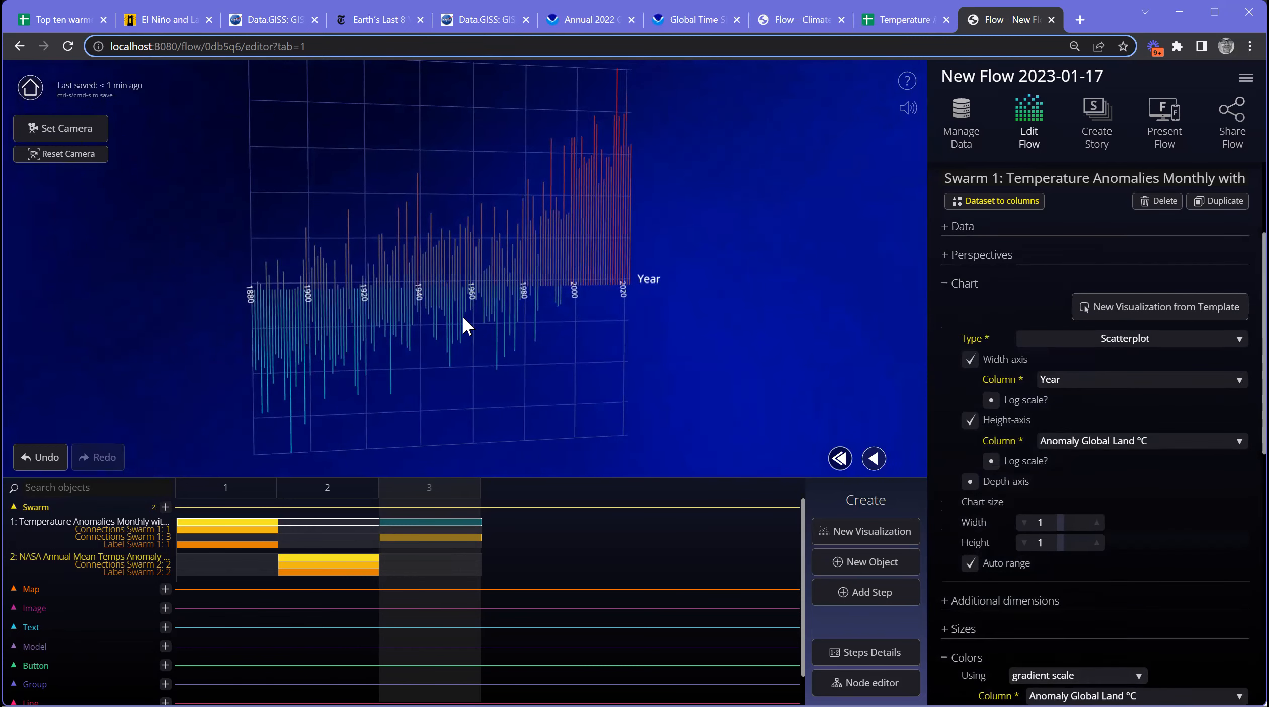
pyautogui.scroll(1, 466, 289)
pyautogui.scroll(3, 1029, 375)
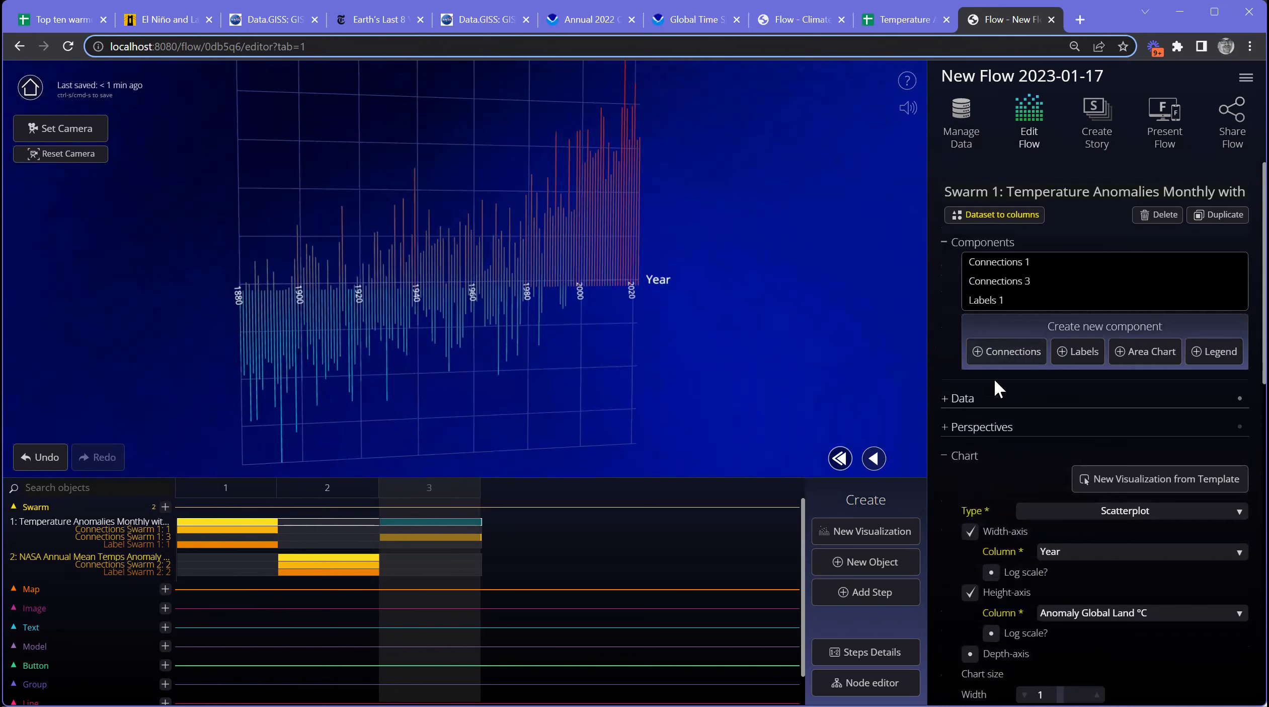
pyautogui.scroll(-3, 987, 458)
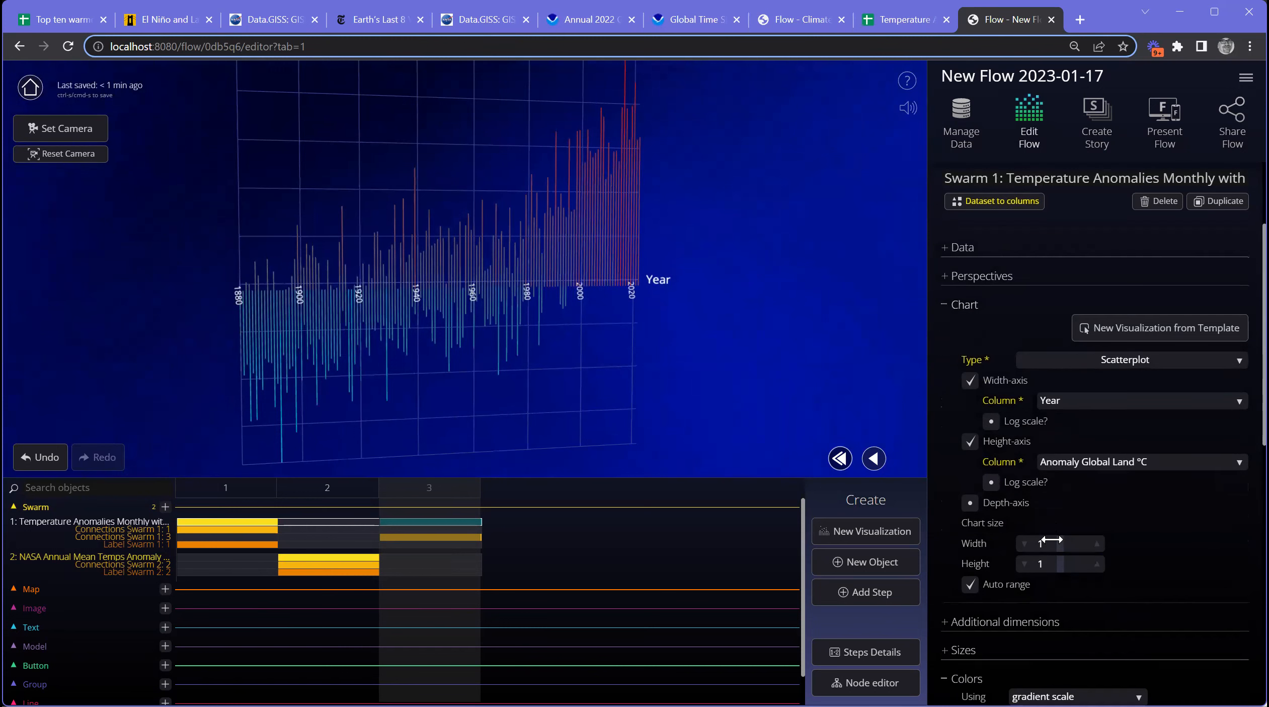
pyautogui.click(1055, 563)
pyautogui.write('0.6')
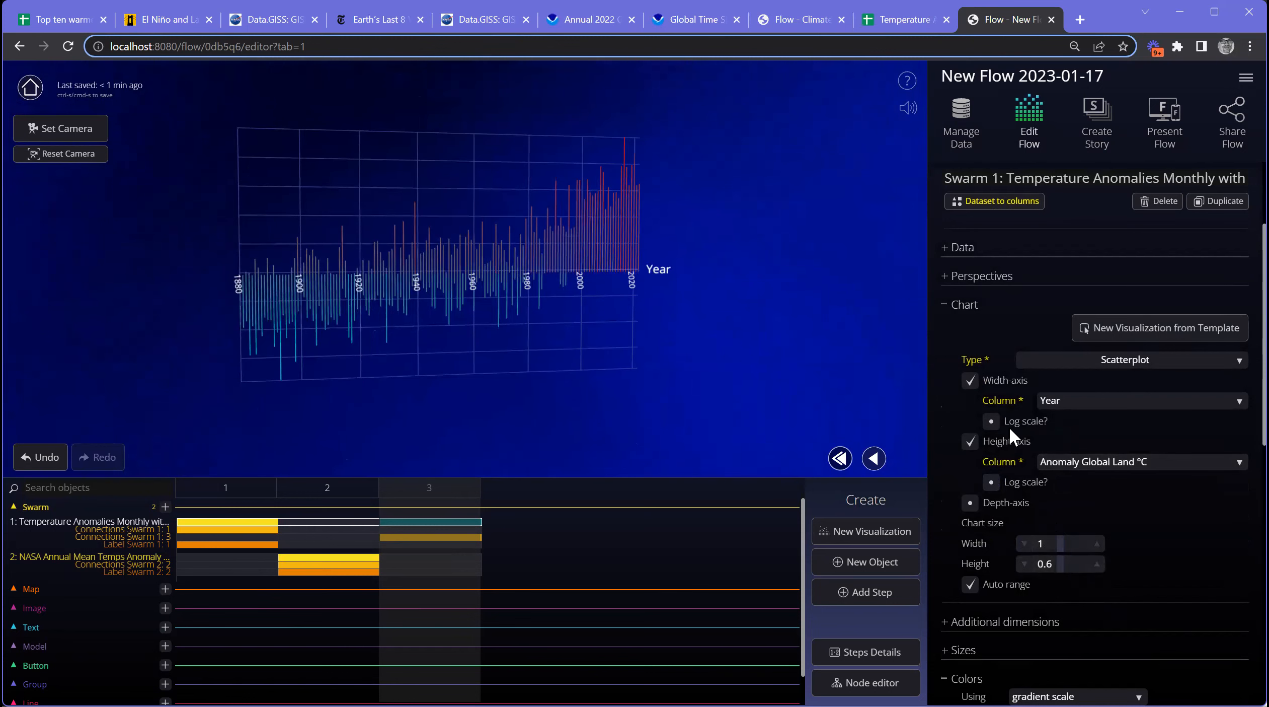
pyautogui.click(1055, 544)
pyautogui.write('1.5')
pyautogui.press('Return')
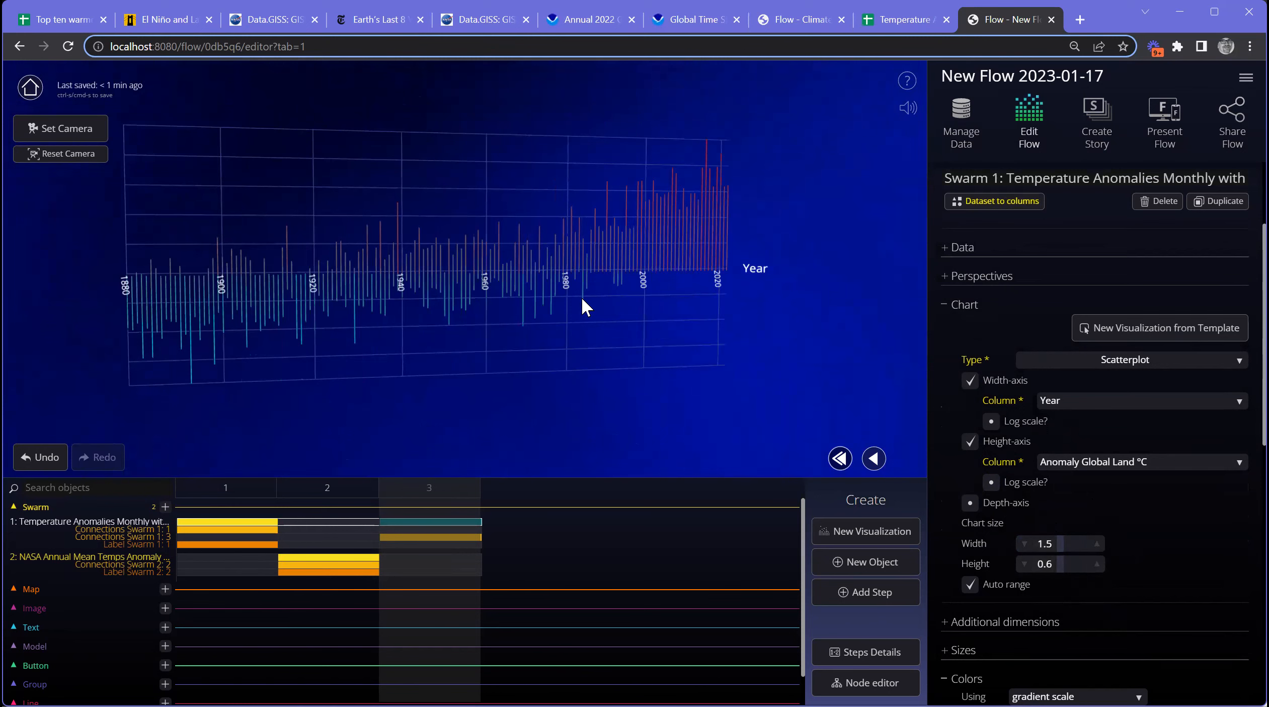
# Step: Switch to the Climate change training Flow to compare the resized chart with its combined land anomaly and ONI chart
pyautogui.moveTo(484, 295); pyautogui.dragTo(734, 342)
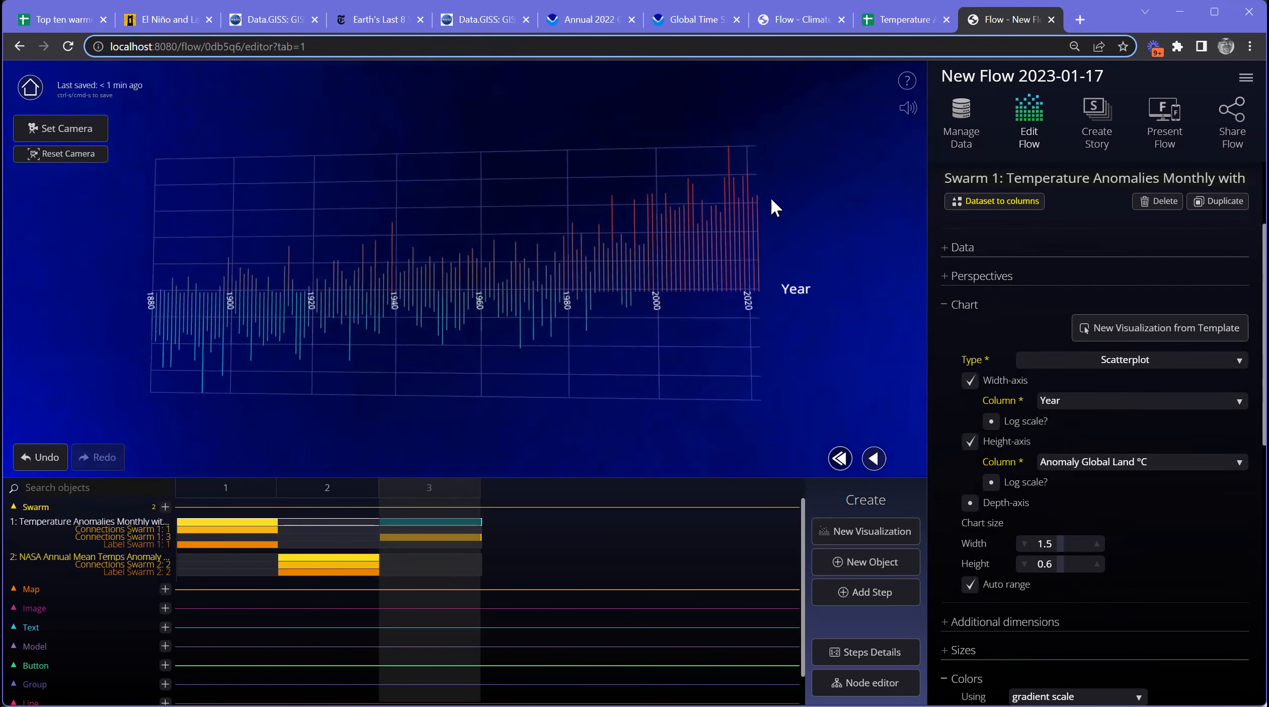
pyautogui.click(801, 20)
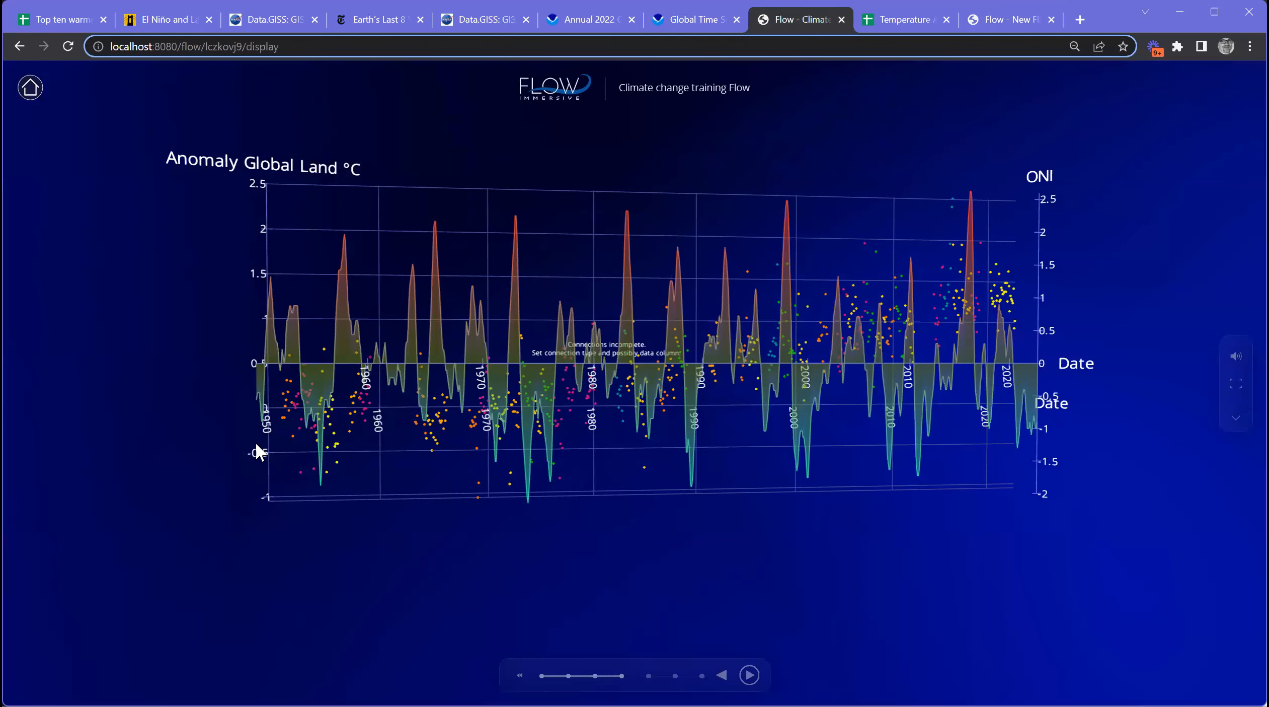
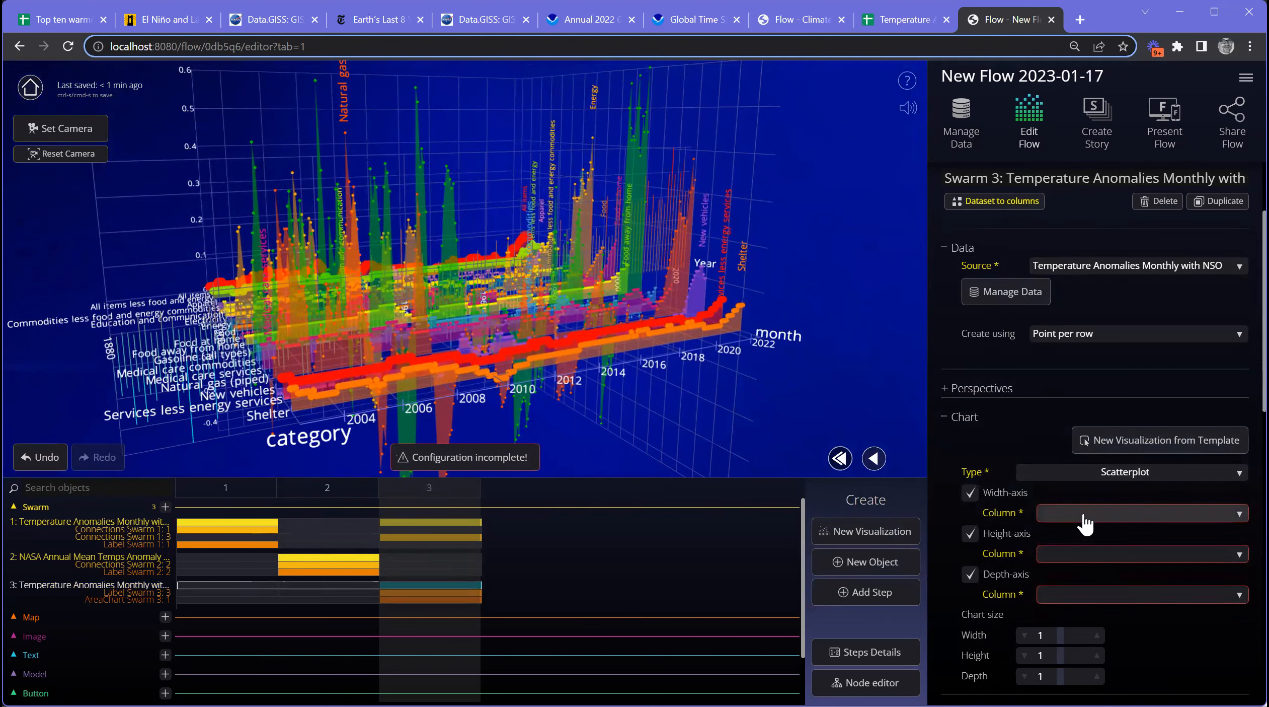
# Step: Assign the Date column to Swarm 3's width axis and the ONI column to its height axis
pyautogui.click(1086, 523)
pyautogui.scroll(-2, 1082, 528)
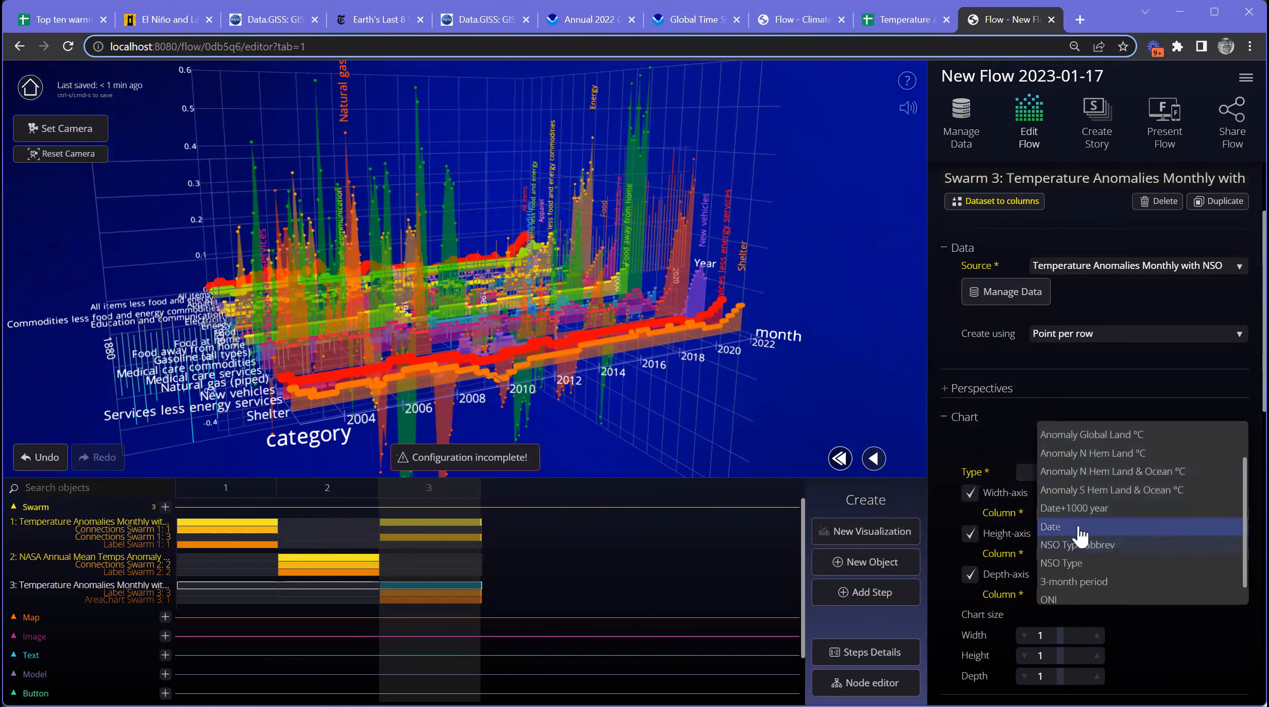
pyautogui.click(1118, 526)
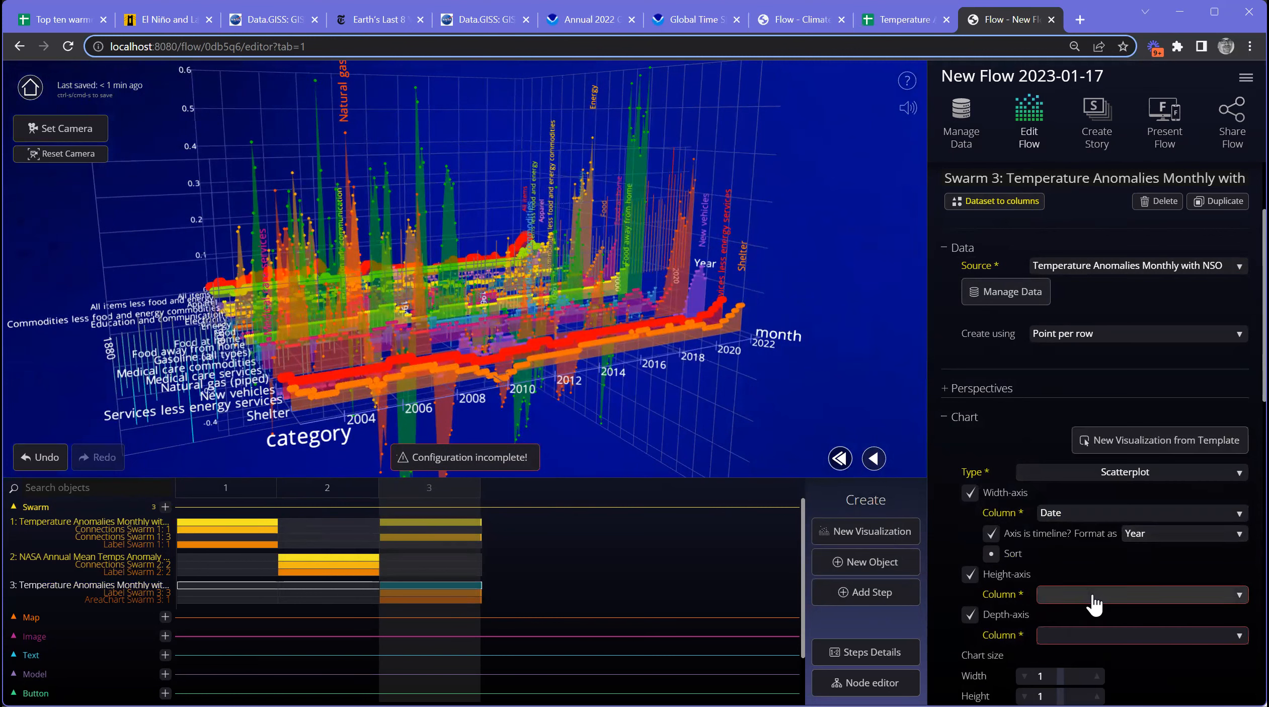
pyautogui.click(1093, 599)
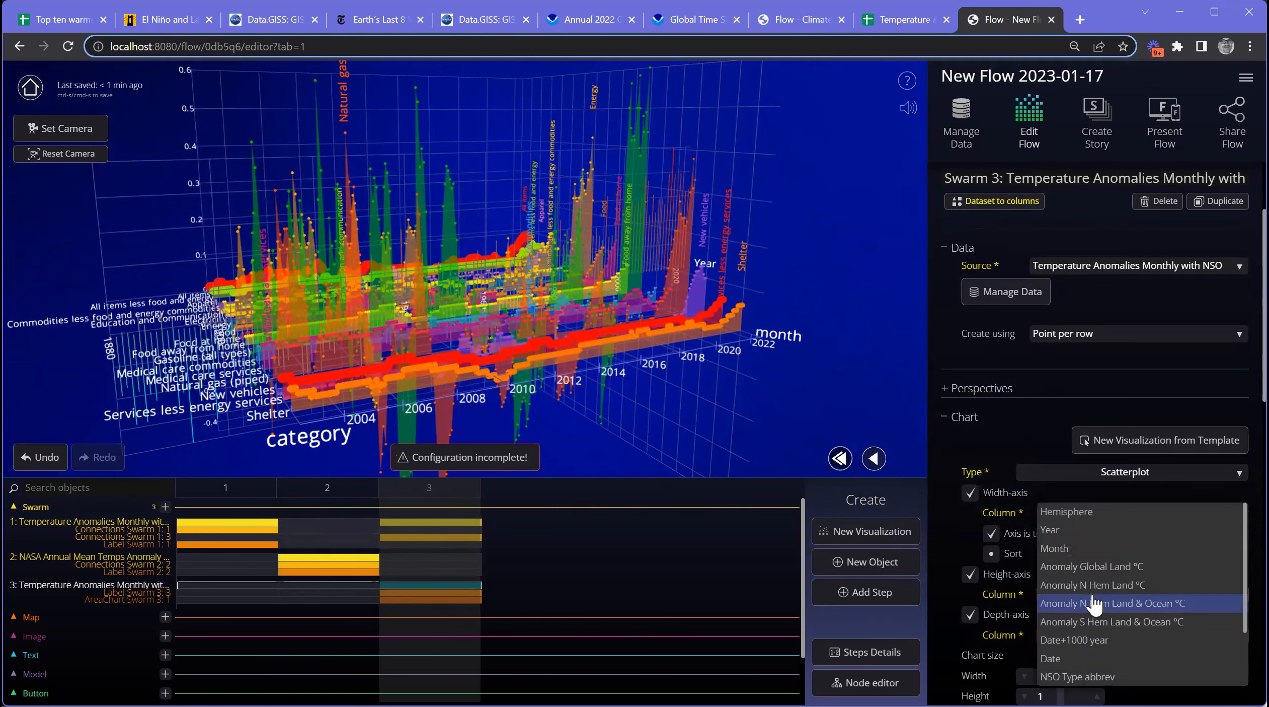
pyautogui.scroll(-1, 1090, 629)
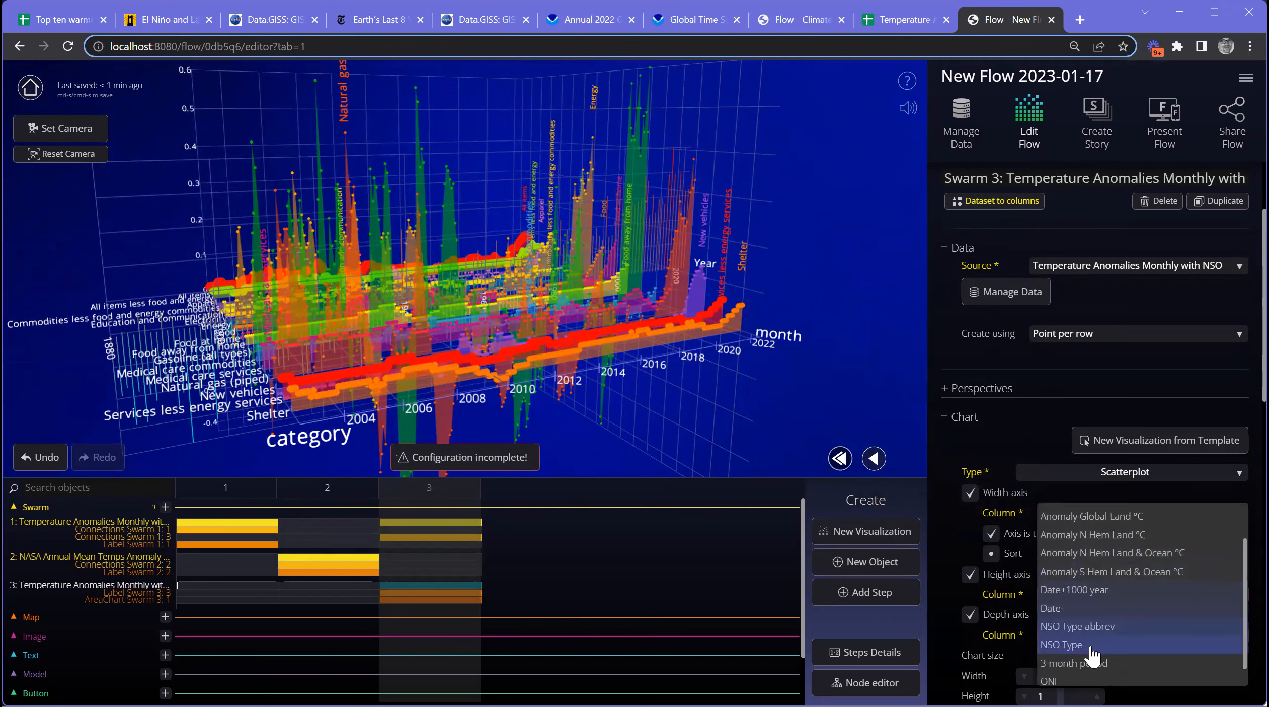
pyautogui.click(1082, 679)
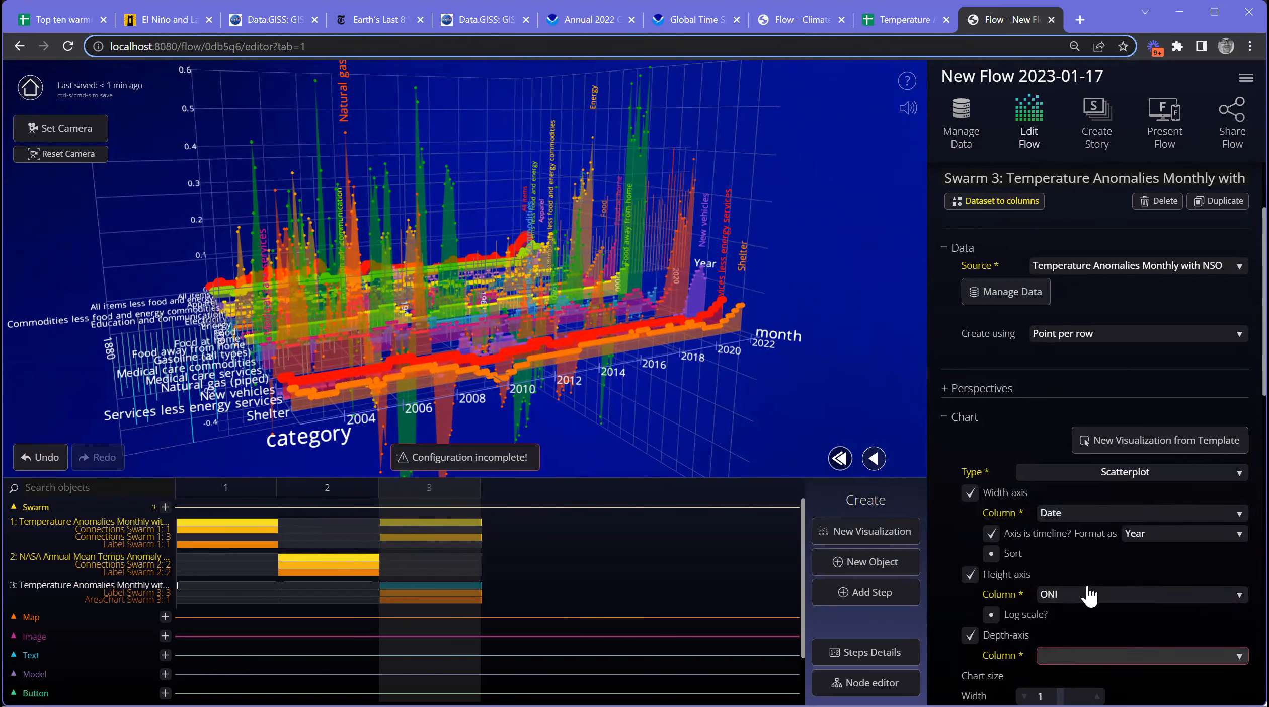
# Step: Turn off the depth axis of Swarm 3's scatterplot
pyautogui.scroll(-3, 1088, 591)
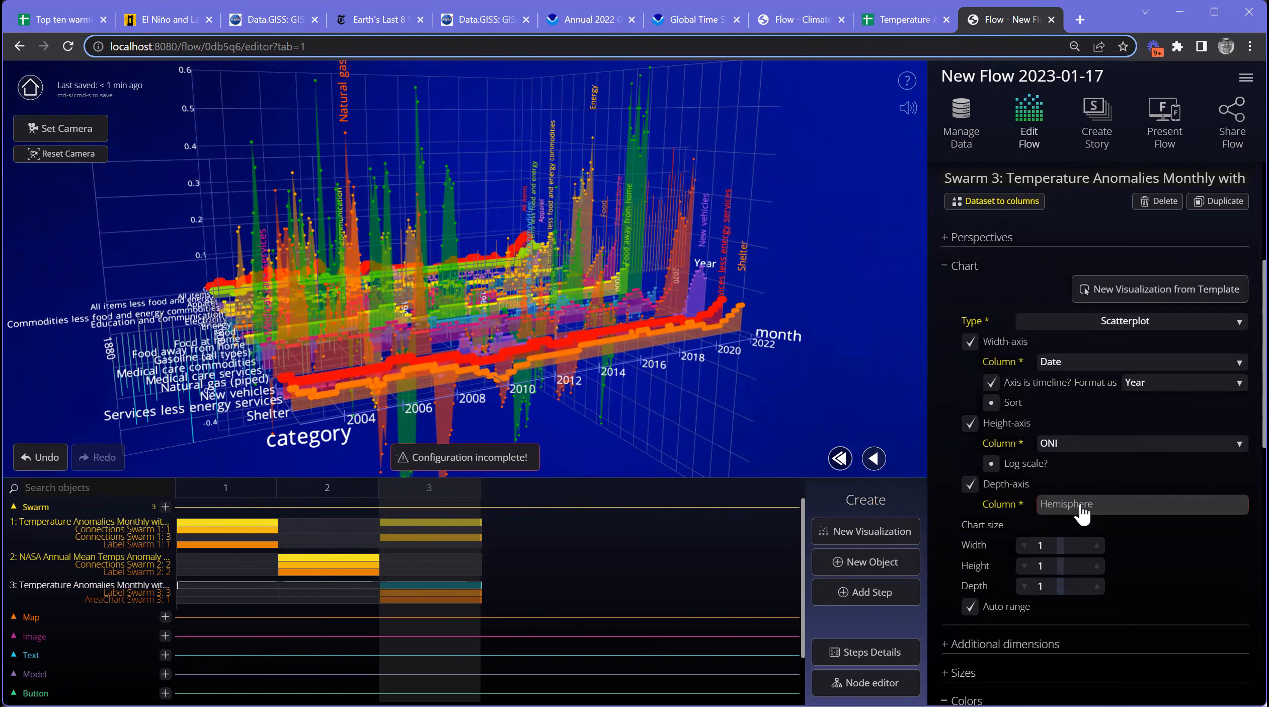
pyautogui.click(1082, 506)
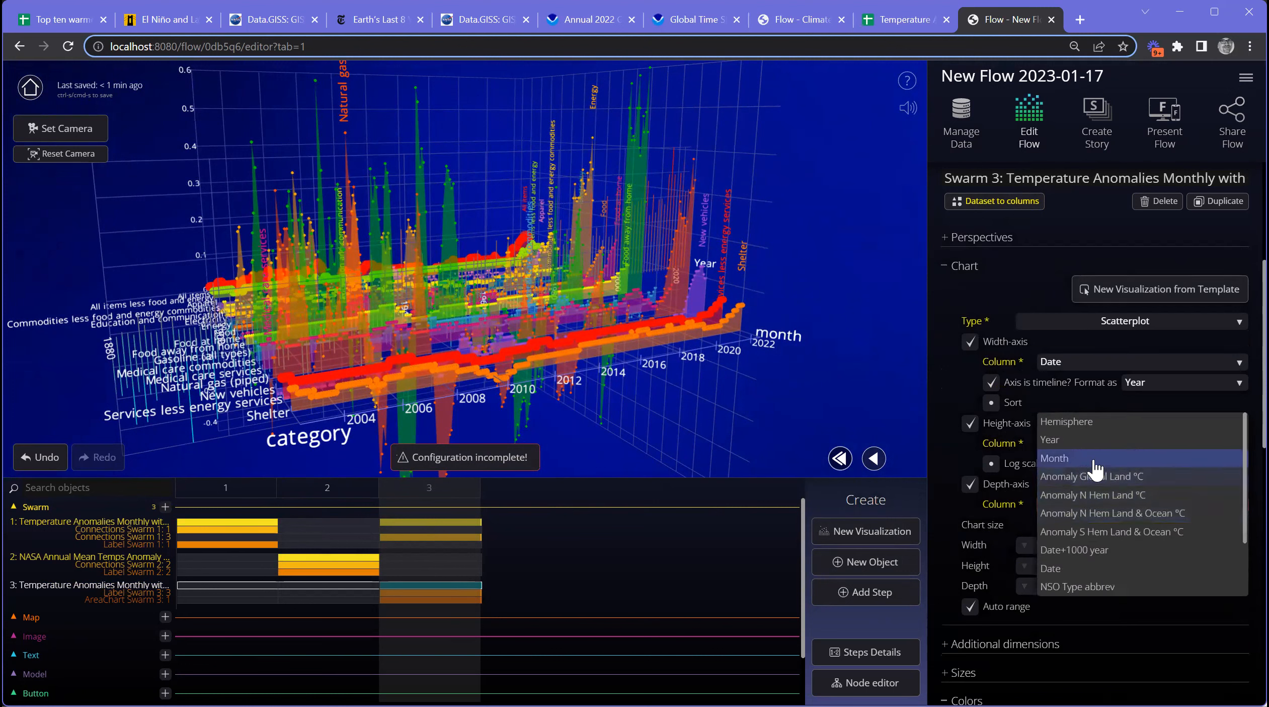
pyautogui.click(970, 484)
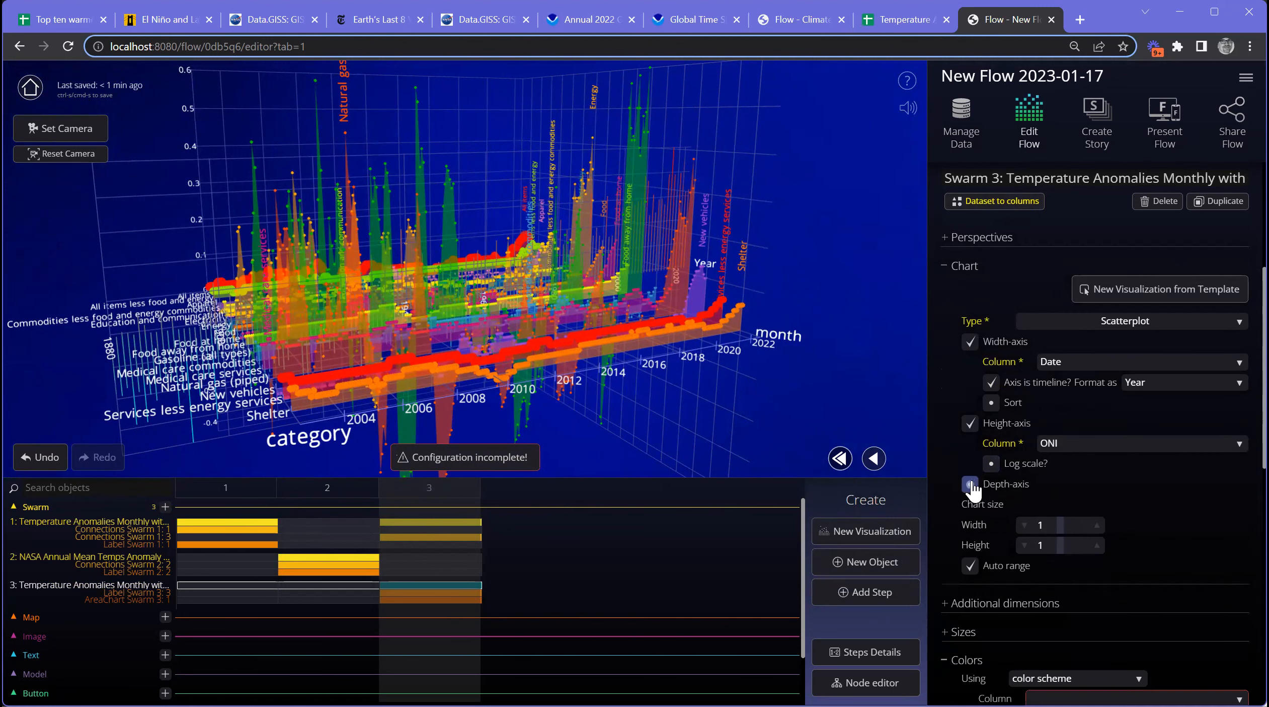
# Step: Resolve the incomplete configuration by assigning the ONI column to both the point sizes and the point colors of Swarm 3
pyautogui.click(503, 463)
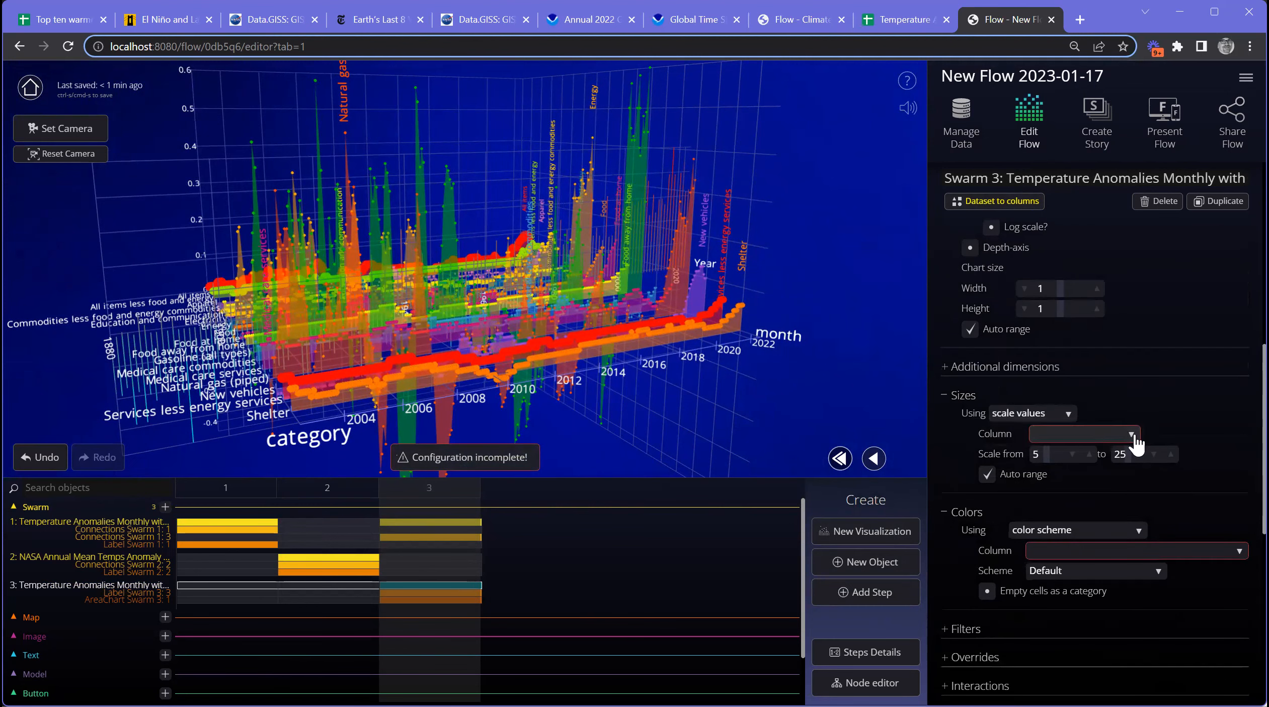
pyautogui.click(1092, 434)
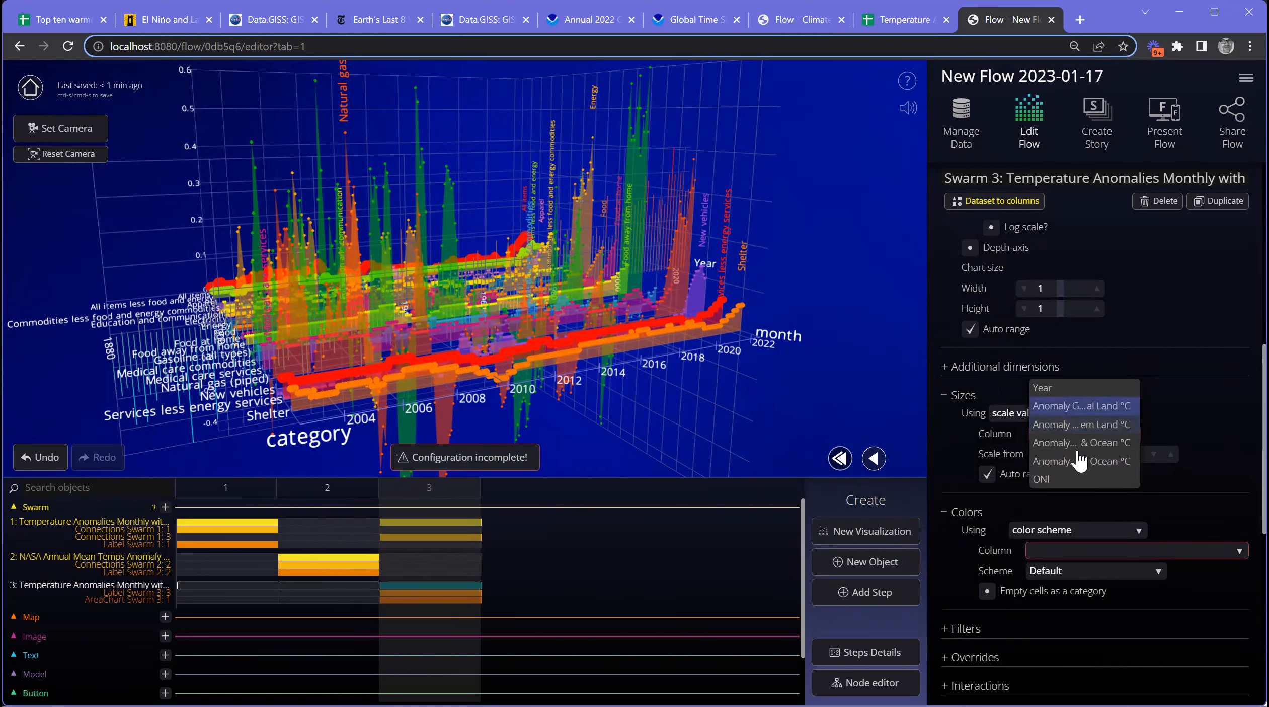
pyautogui.click(1082, 473)
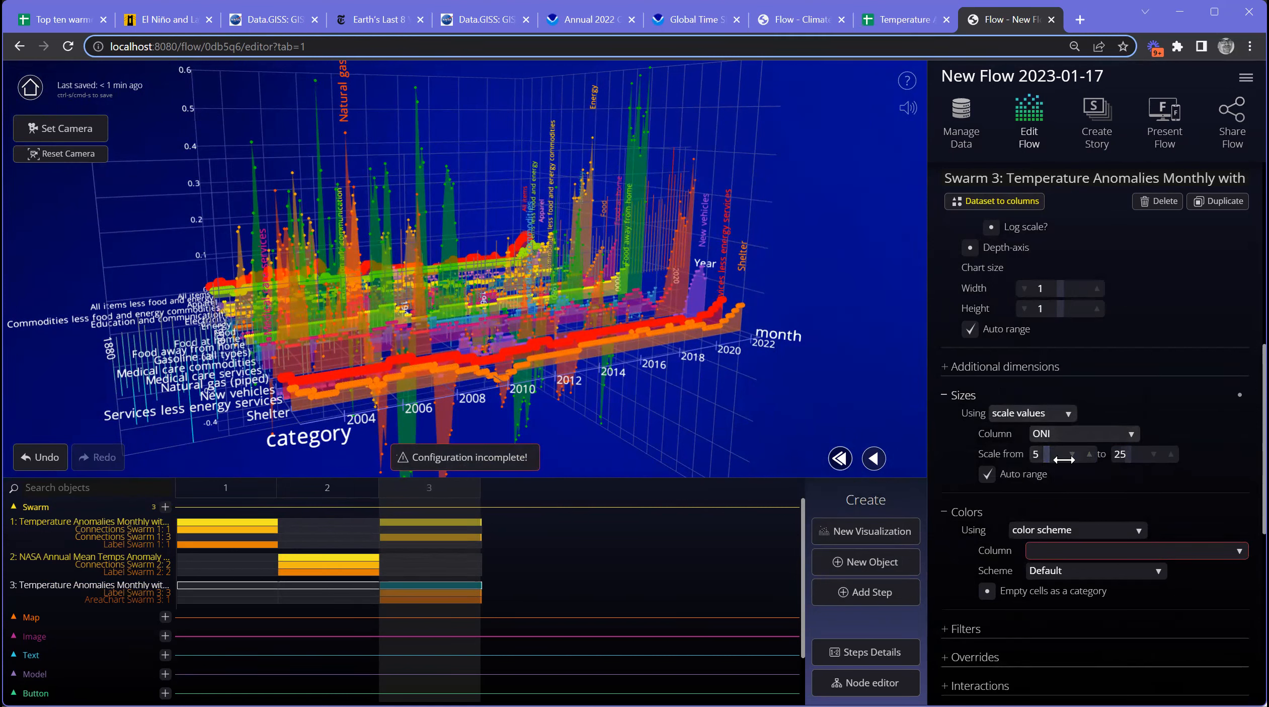
pyautogui.click(1113, 551)
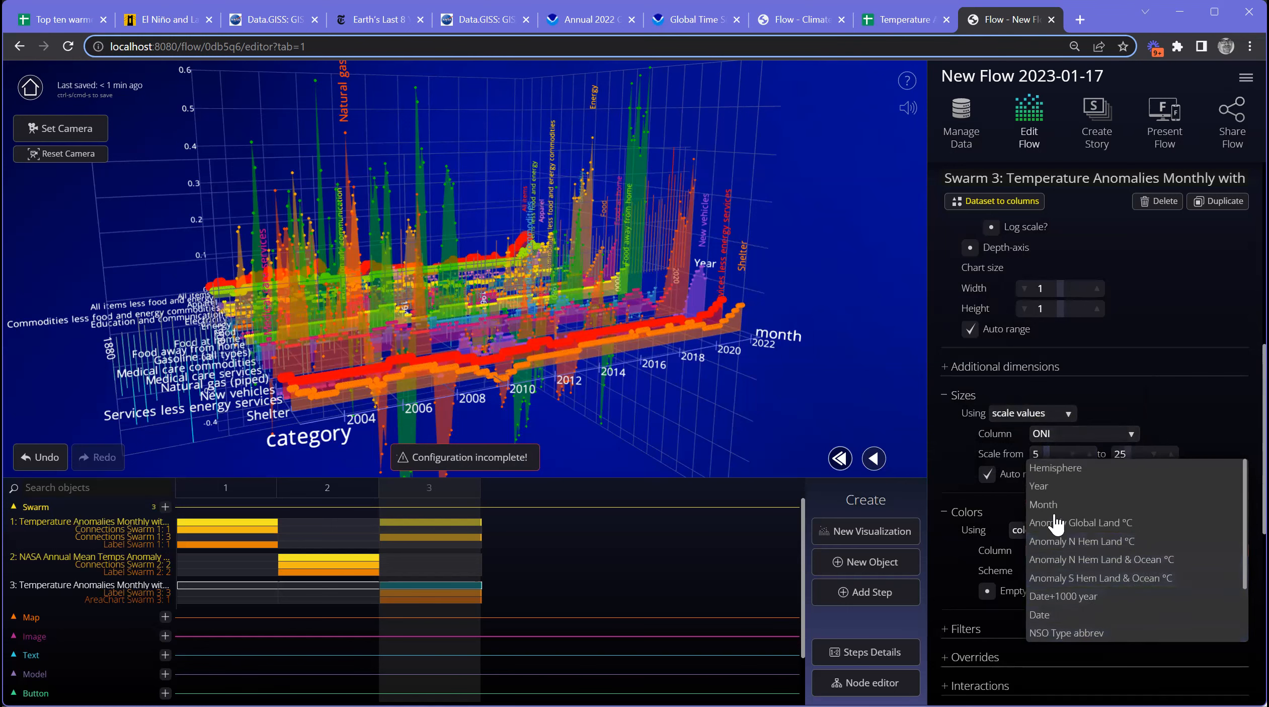
pyautogui.scroll(-3, 1107, 578)
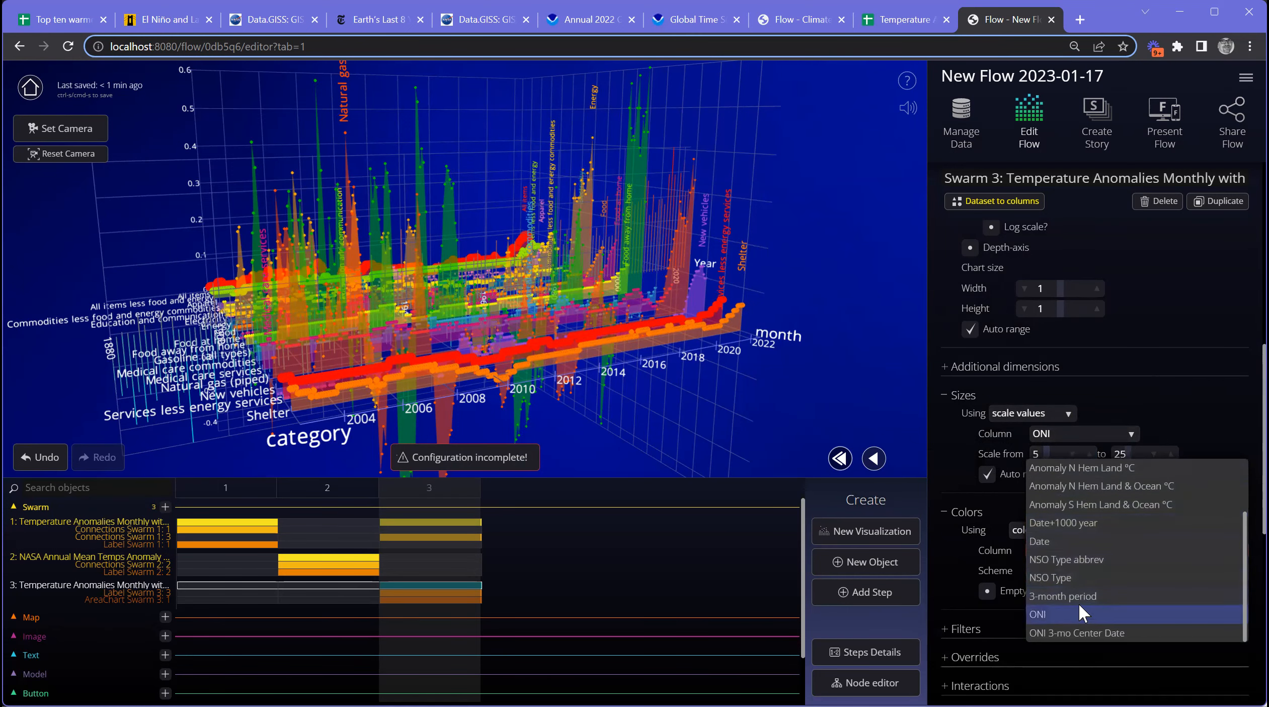
pyautogui.click(1080, 613)
# Step: Color Swarm 3's points with a gradient scale running from the copied green color to bright red
pyautogui.click(1065, 534)
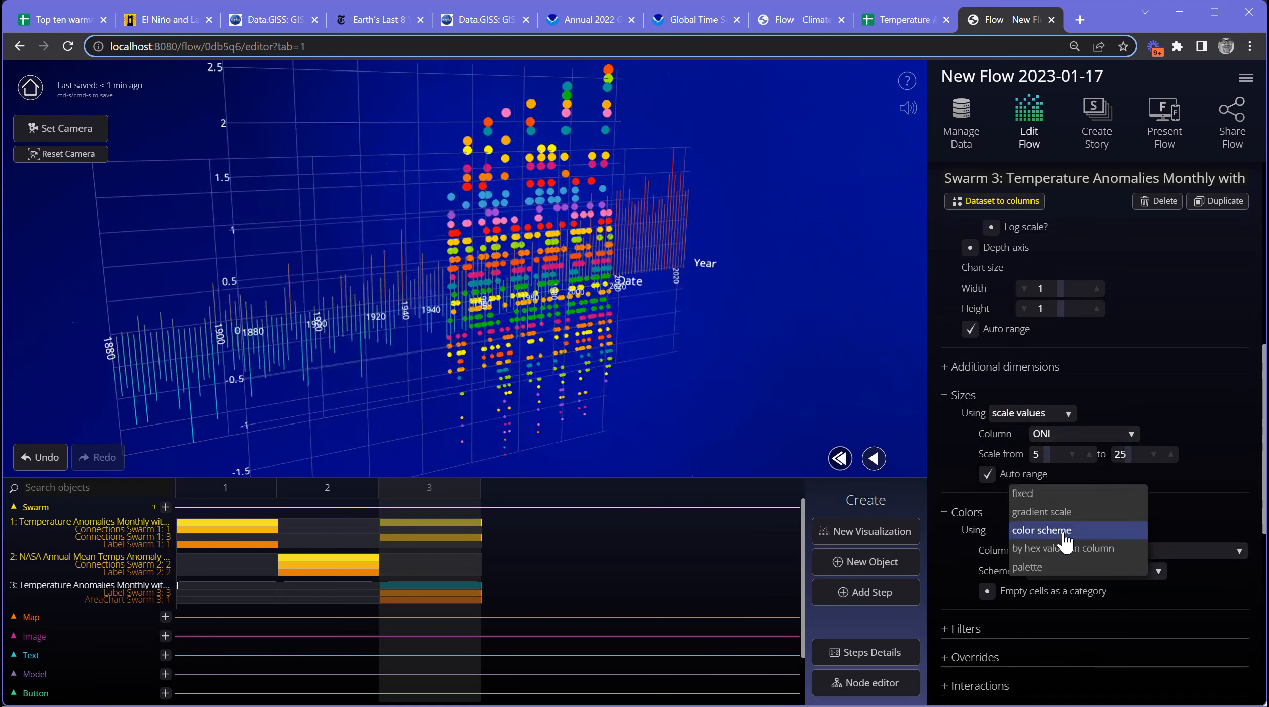
pyautogui.press('Return')
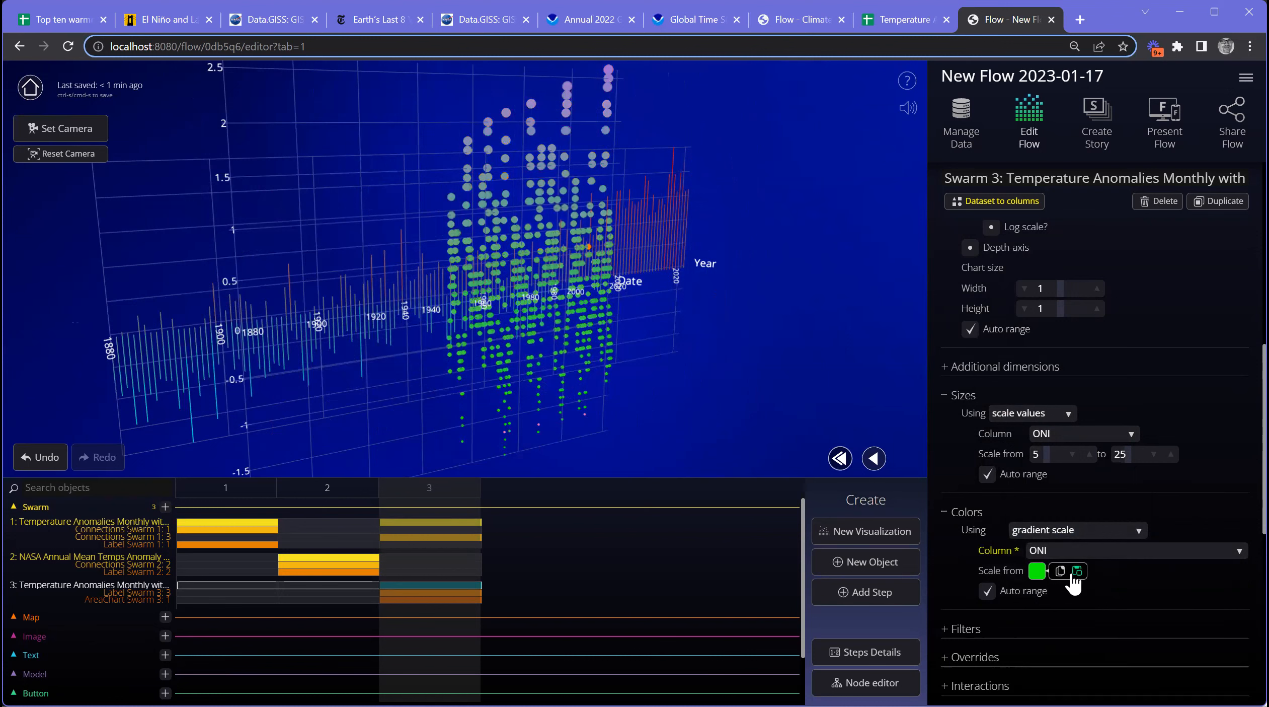
pyautogui.click(1076, 571)
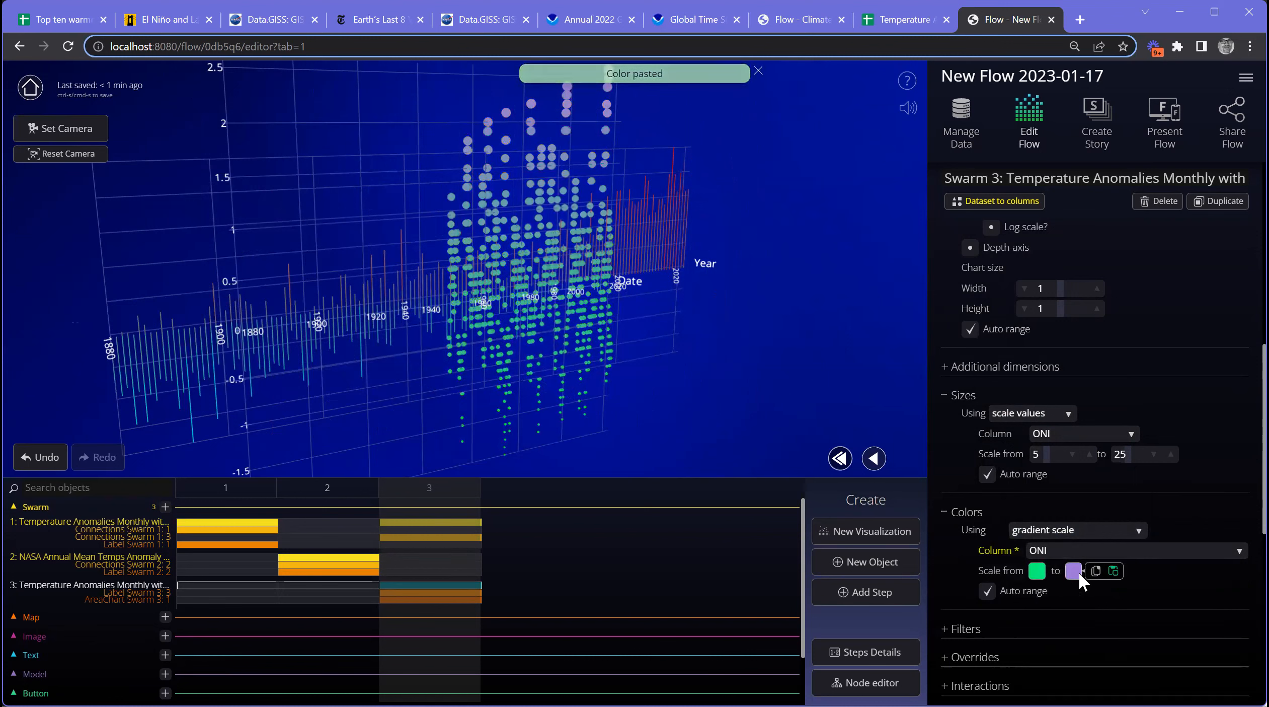
pyautogui.click(1079, 571)
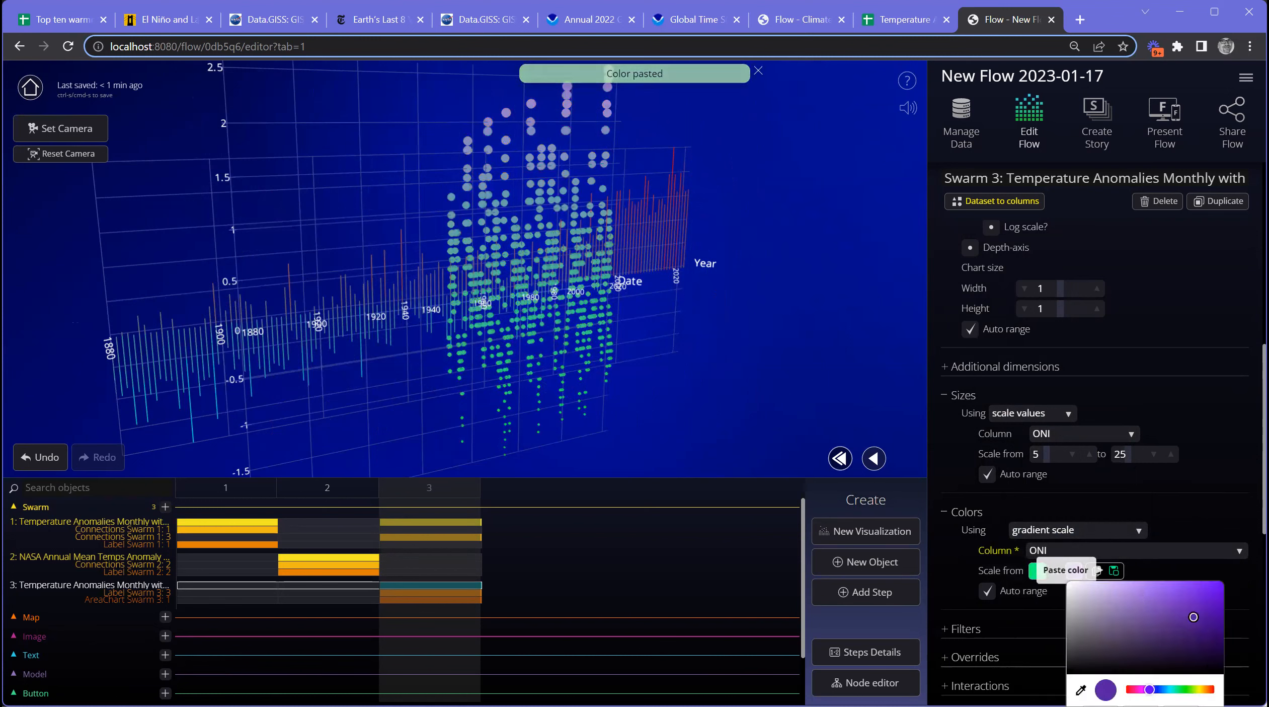
pyautogui.moveTo(1149, 688); pyautogui.dragTo(1214, 689)
pyautogui.click(1224, 585)
pyautogui.moveTo(1034, 571)
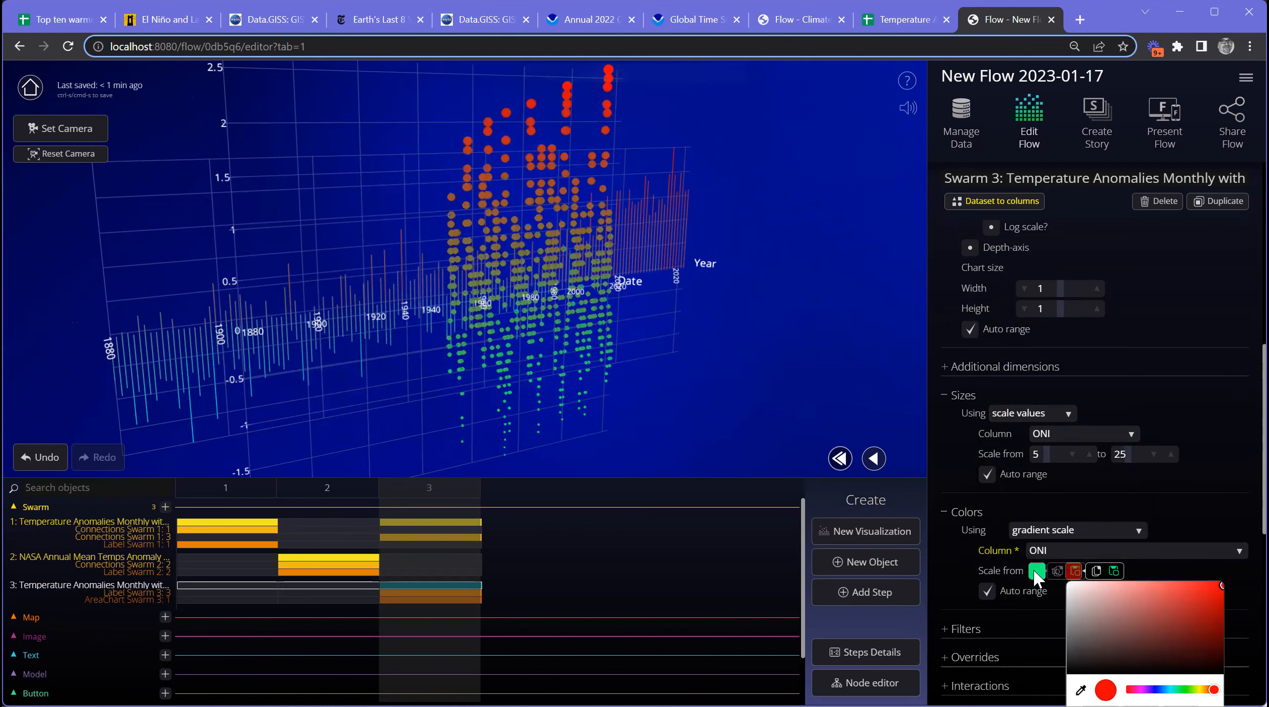
pyautogui.click(599, 340)
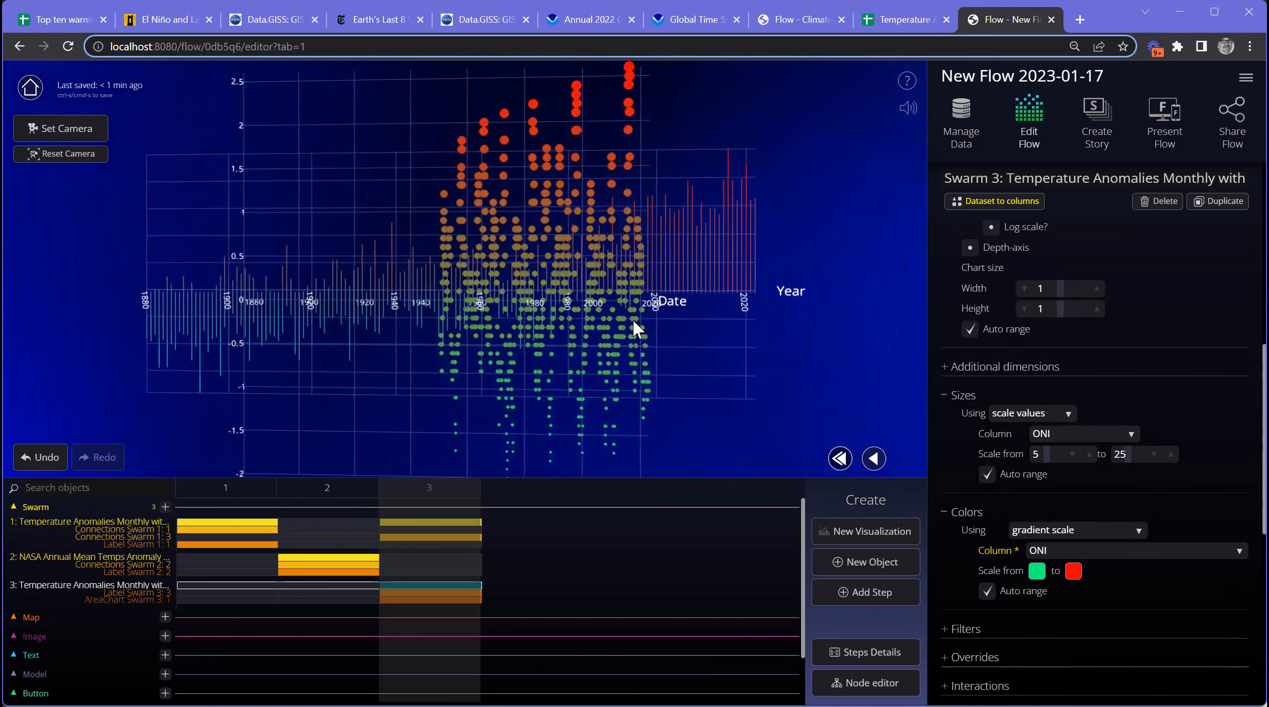
# Step: Set Swarm 3's chart size to a width of 1.5 and a height of 0.6
pyautogui.scroll(5, 1031, 372)
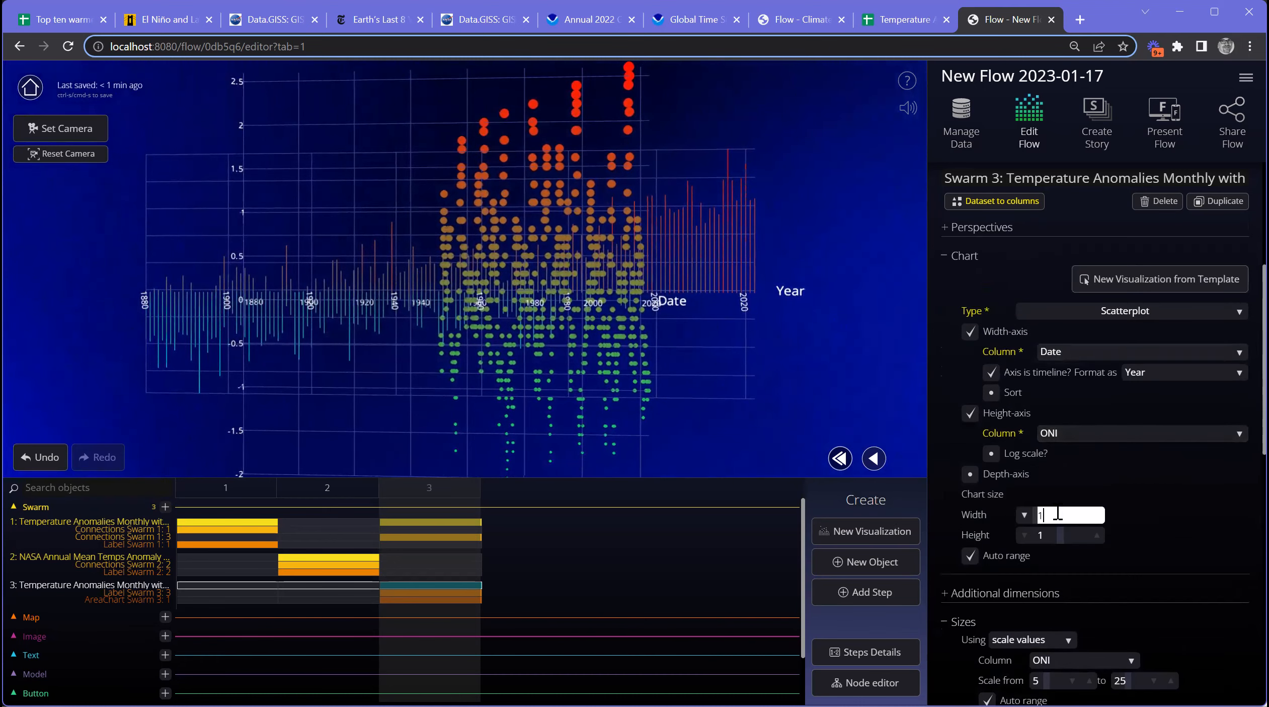
pyautogui.press('Return')
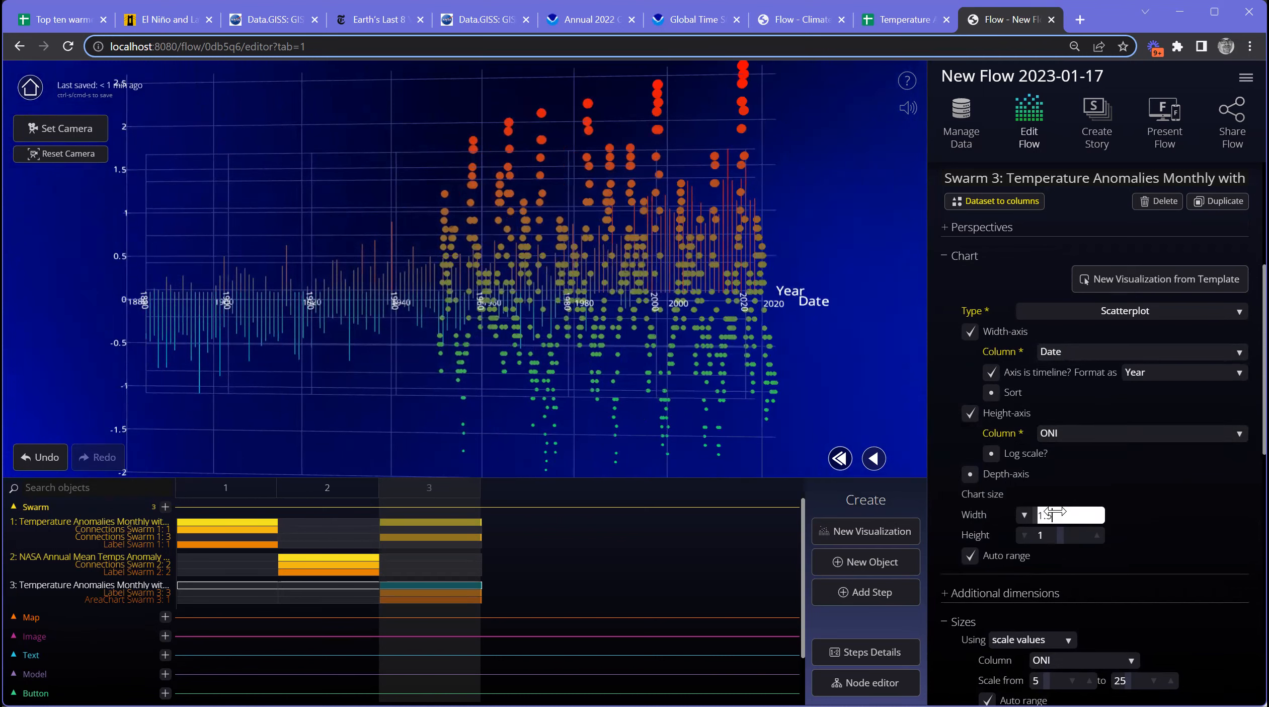
pyautogui.press('Return')
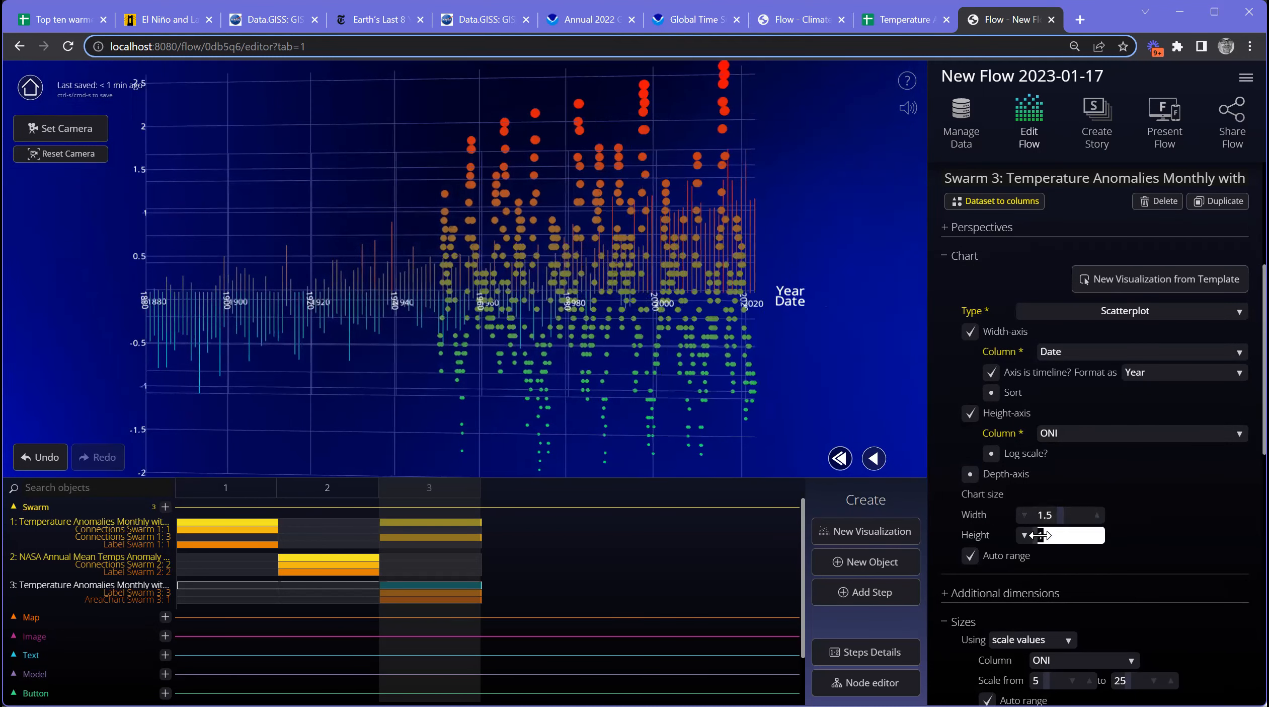
pyautogui.click(1041, 534)
pyautogui.write('0.6')
pyautogui.press('Return')
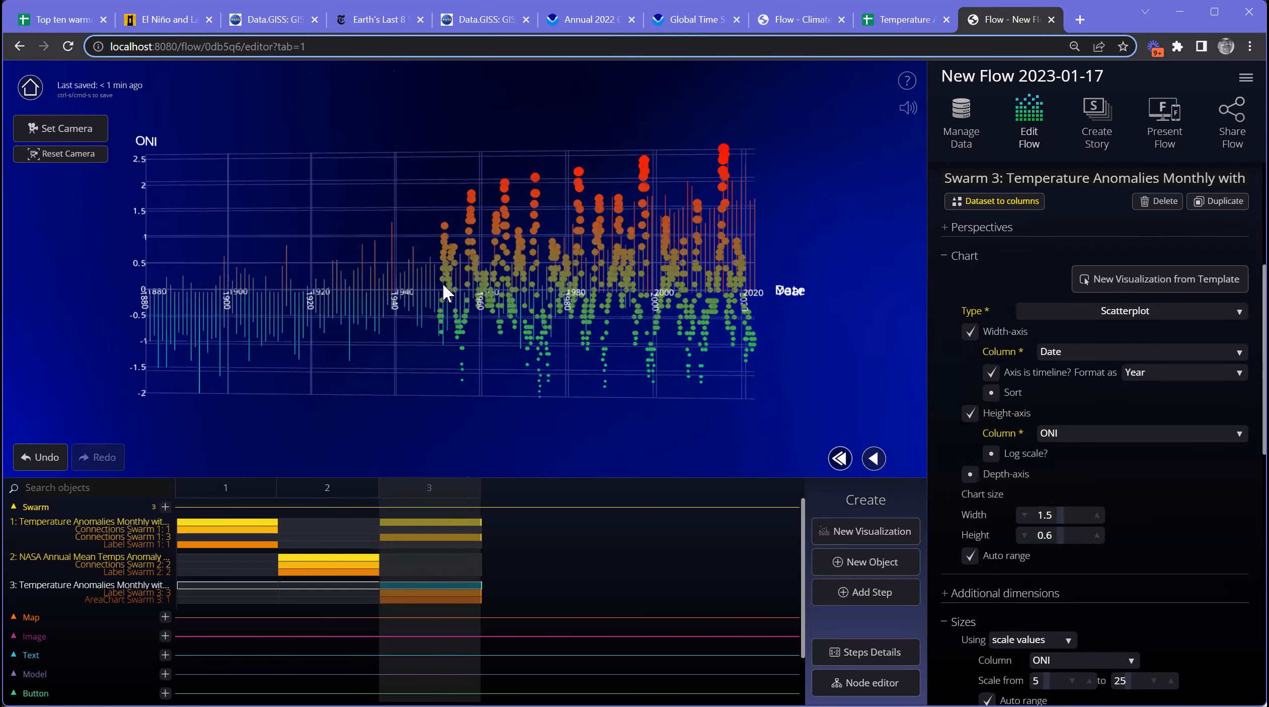
pyautogui.moveTo(691, 378); pyautogui.dragTo(603, 317)
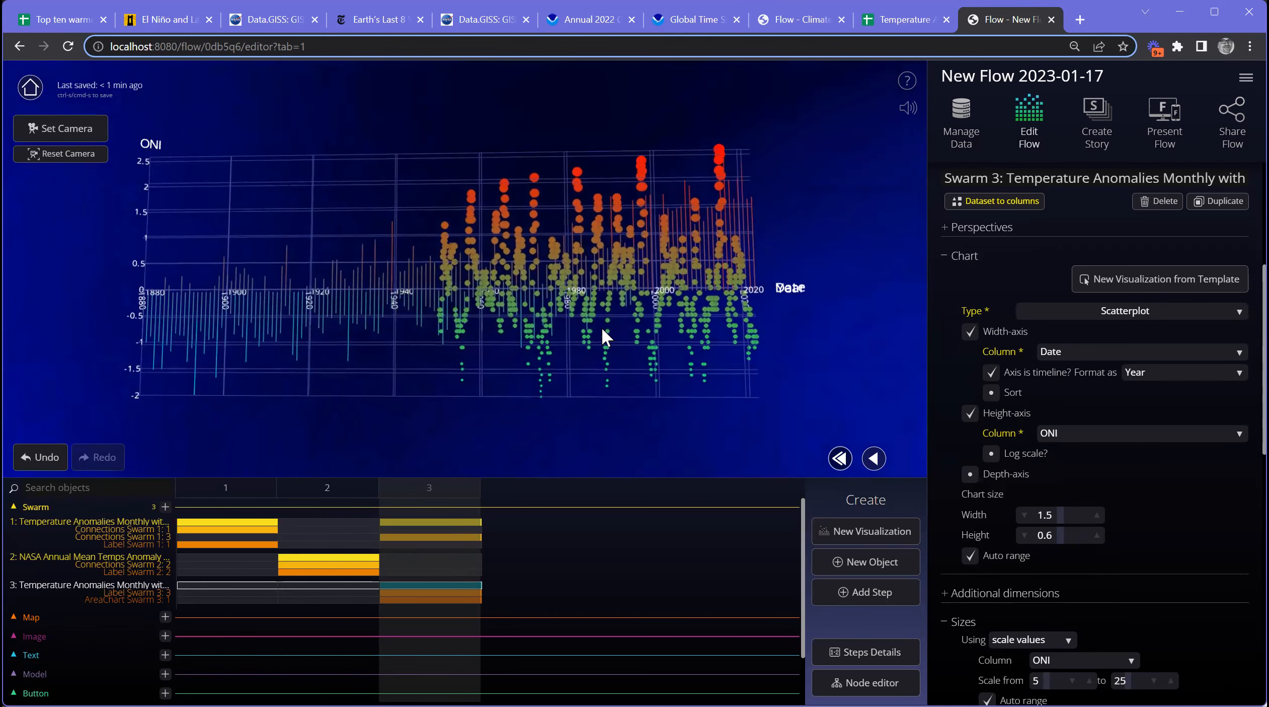
# Step: Change Swarm 3's point sizing from scaled values to fixed
pyautogui.scroll(-6, 1157, 517)
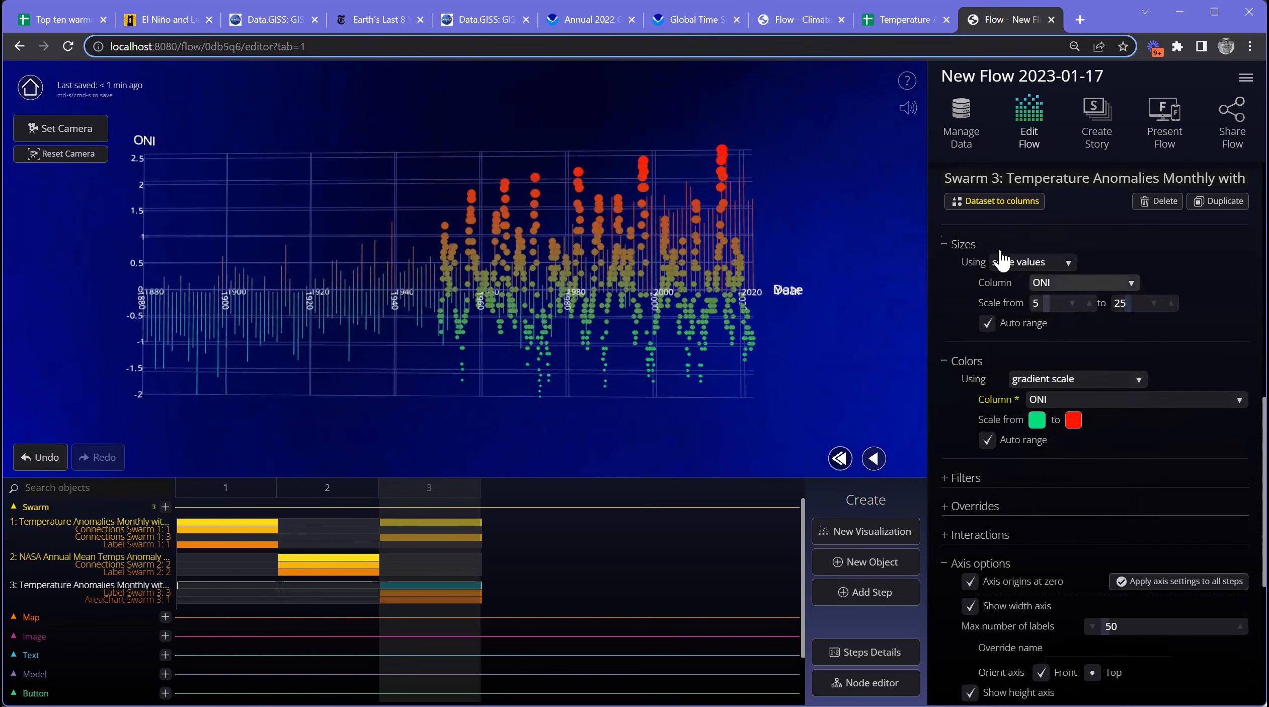
pyautogui.click(1035, 266)
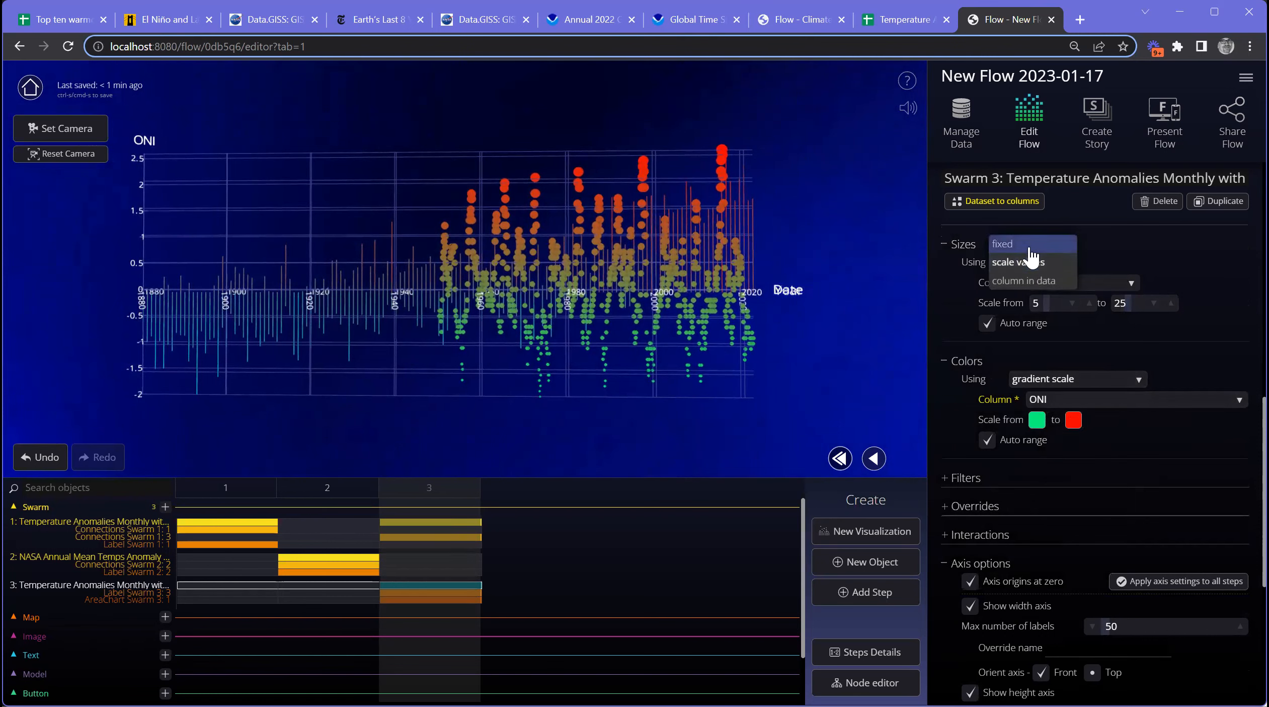
pyautogui.click(1031, 245)
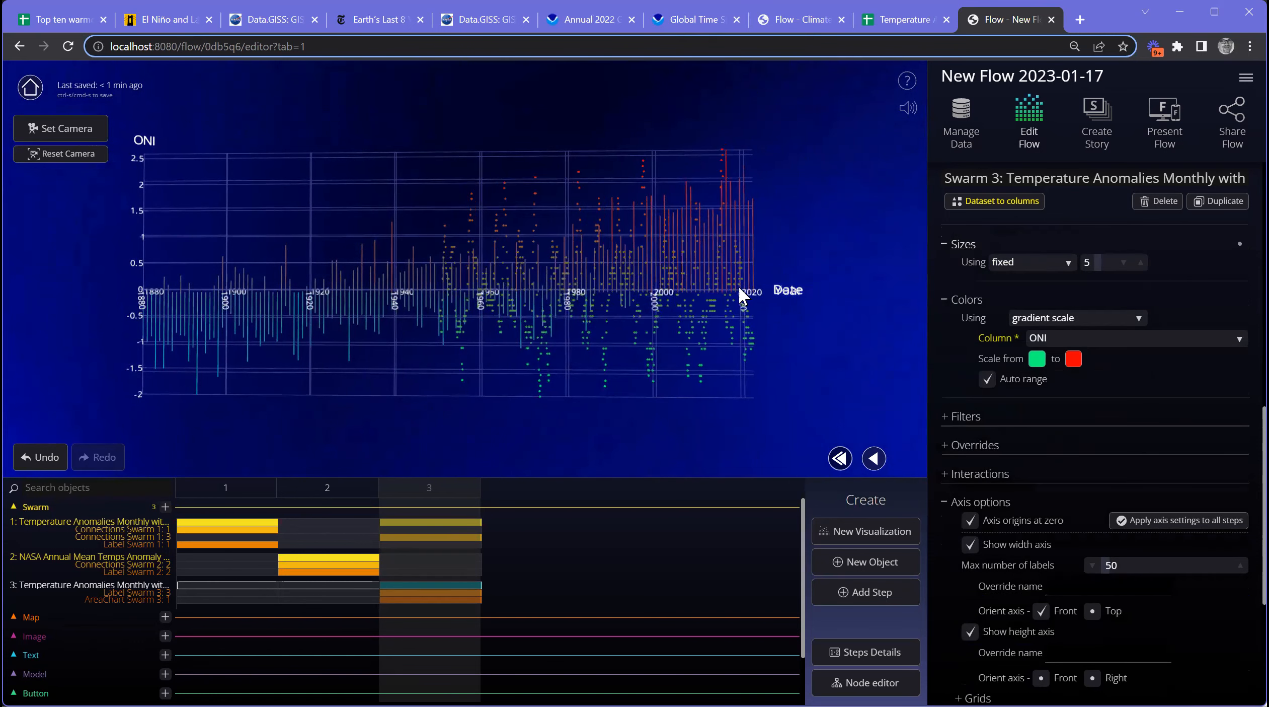
# Step: Set Swarm 3's AreaChart 1 component to connect its dots in row order
pyautogui.scroll(10, 1099, 334)
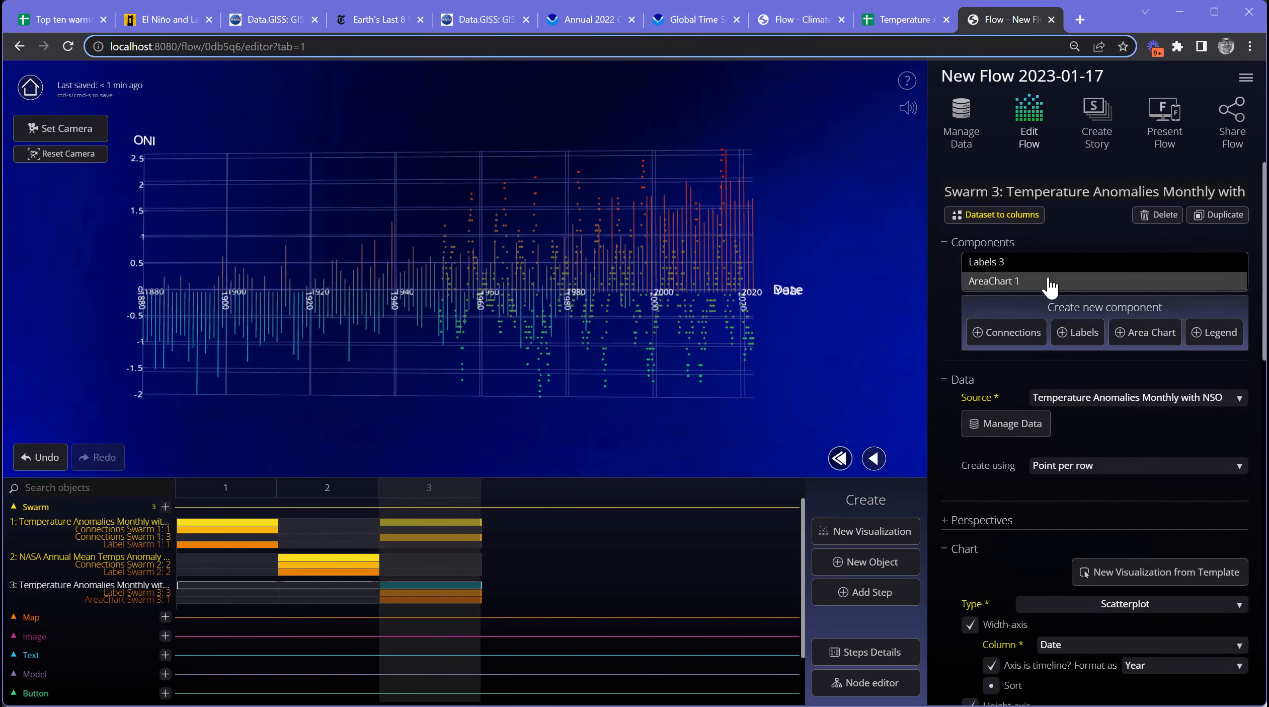
pyautogui.click(1047, 282)
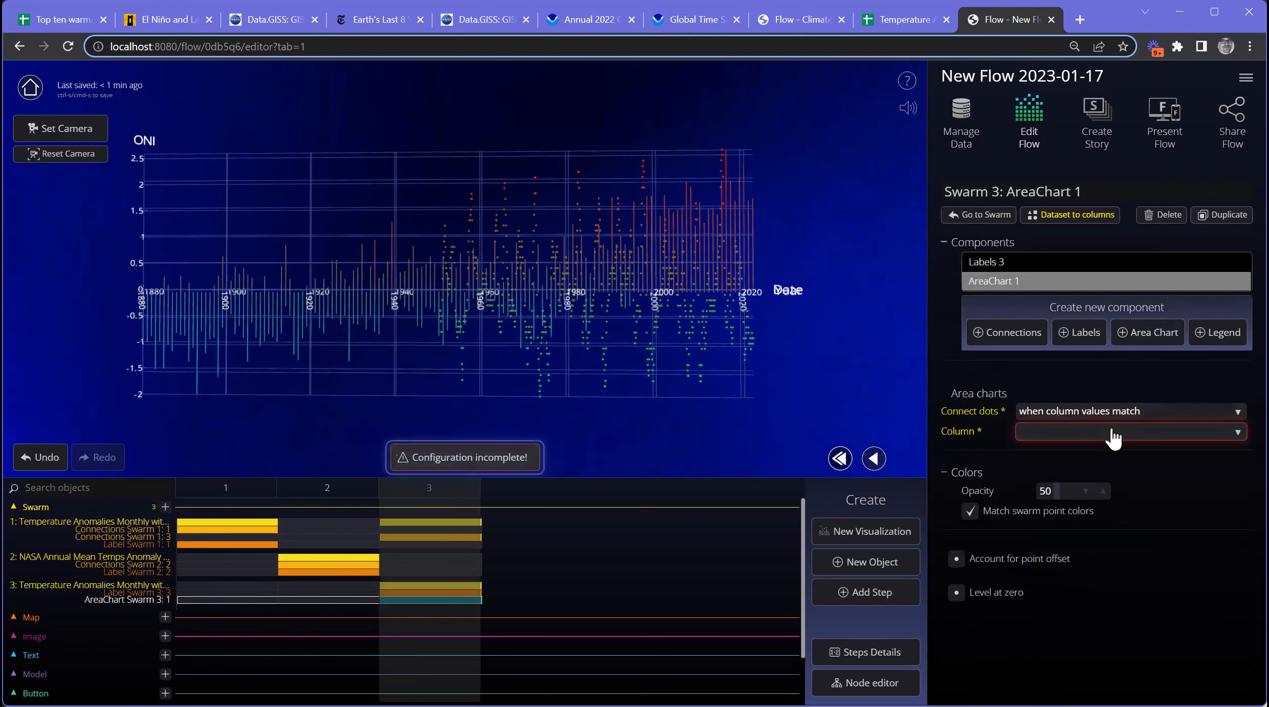
pyautogui.click(1110, 414)
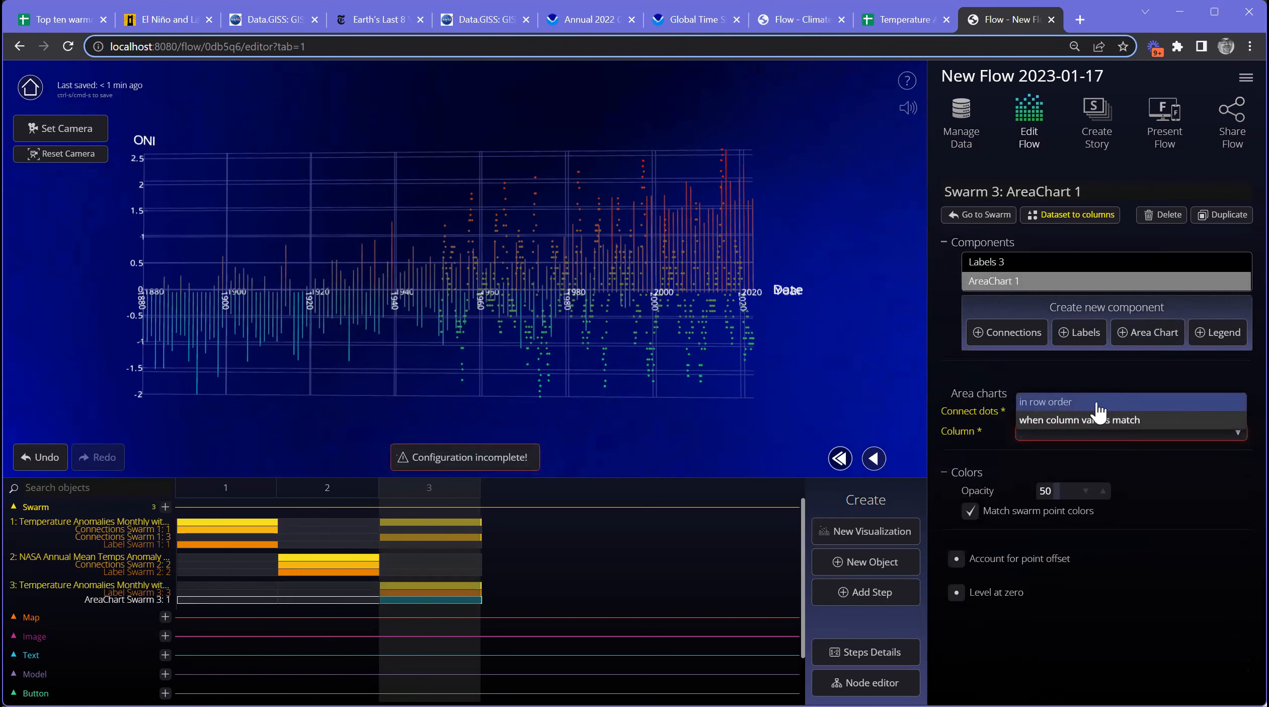
pyautogui.click(1095, 403)
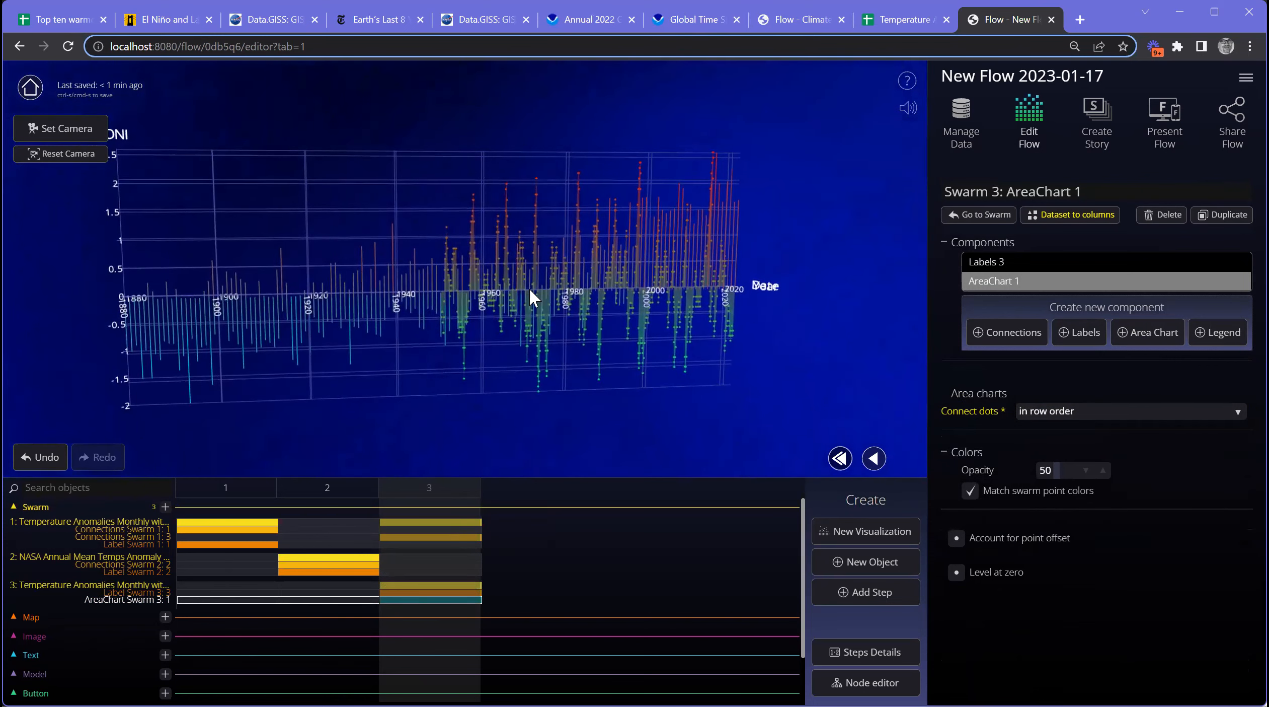
pyautogui.moveTo(669, 266); pyautogui.dragTo(620, 259)
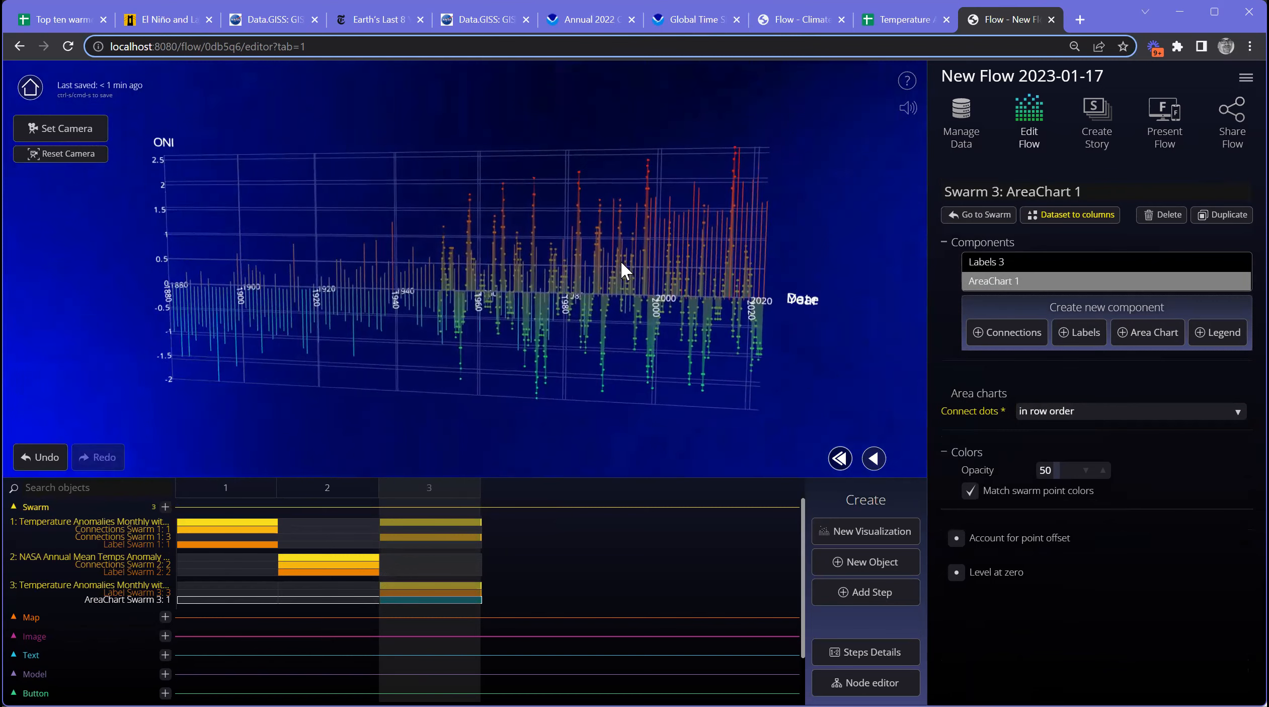
pyautogui.scroll(3, 650, 317)
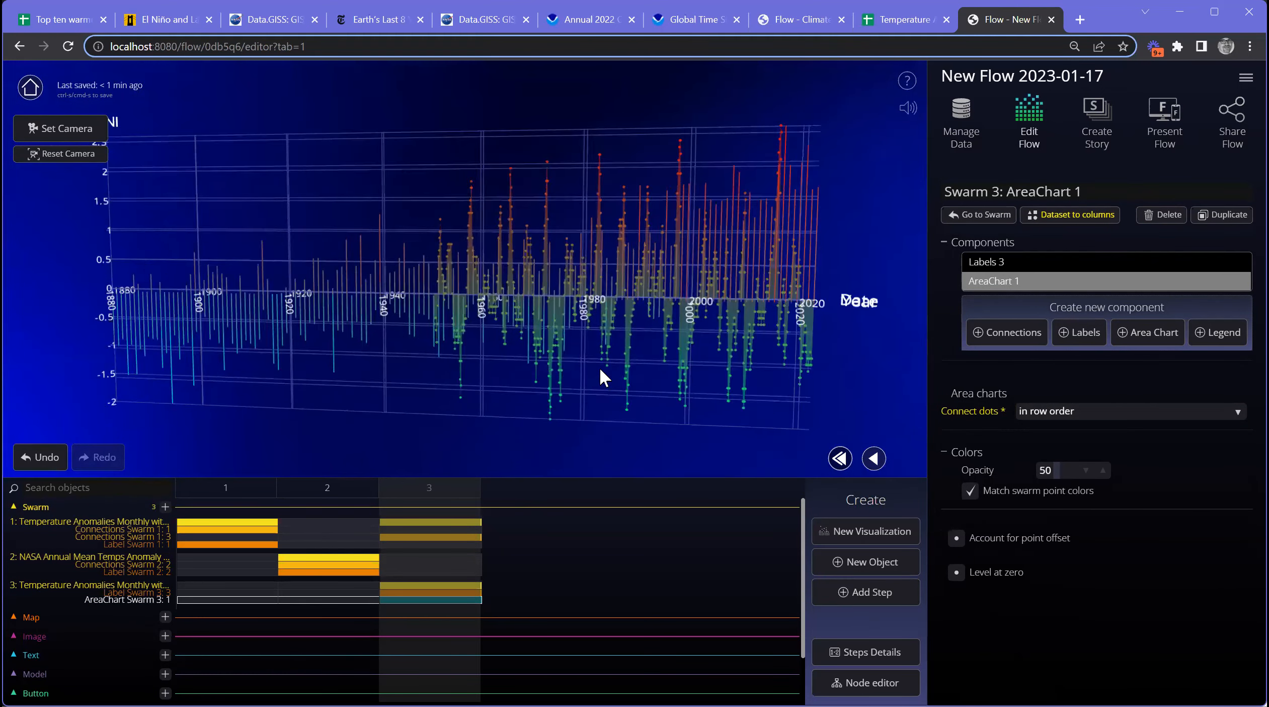
pyautogui.moveTo(793, 318); pyautogui.dragTo(551, 338)
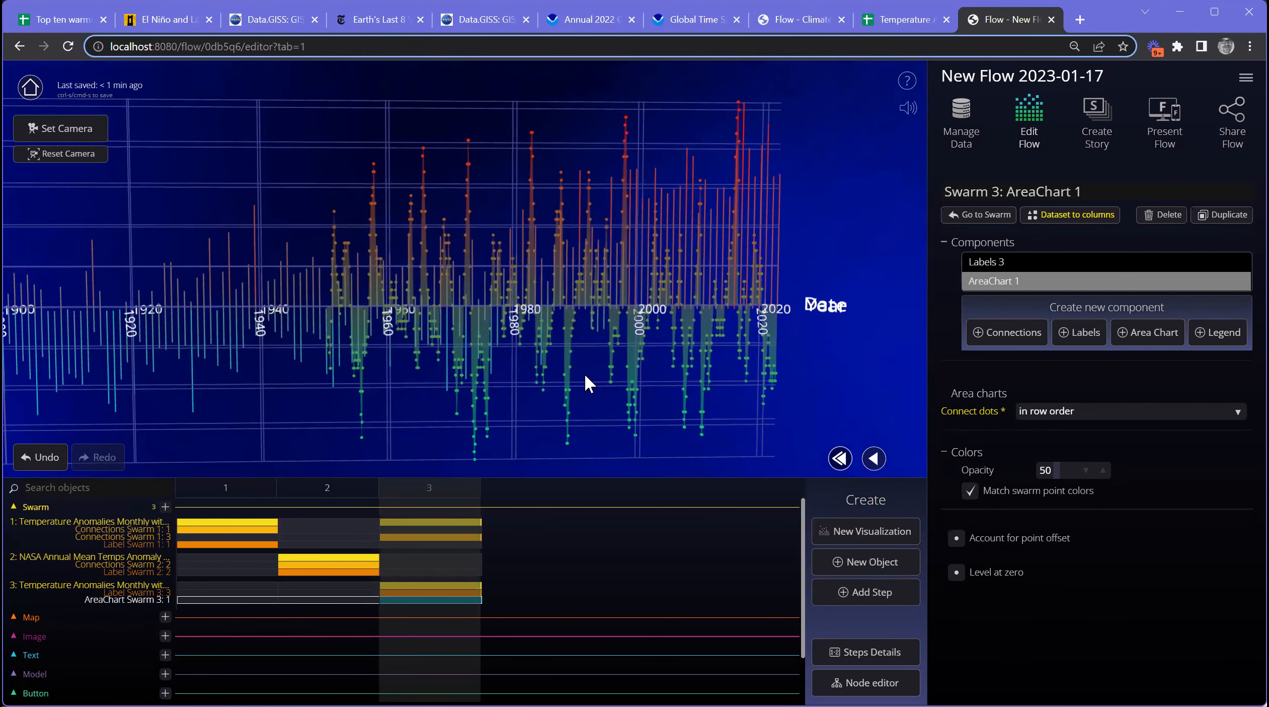
pyautogui.moveTo(550, 353); pyautogui.dragTo(732, 376)
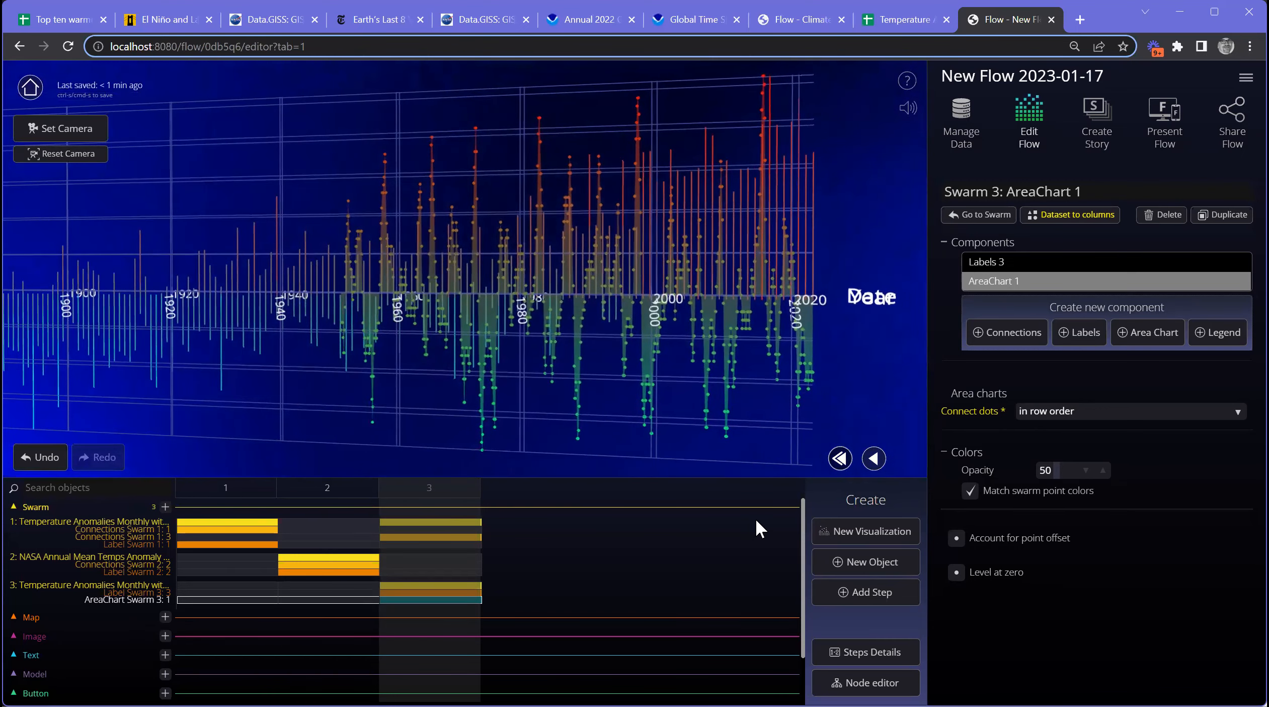
# Step: Duplicate step 3 as a new step 4 and remove Swarm 3 and its area chart from step 4
pyautogui.moveTo(578, 354); pyautogui.dragTo(459, 291)
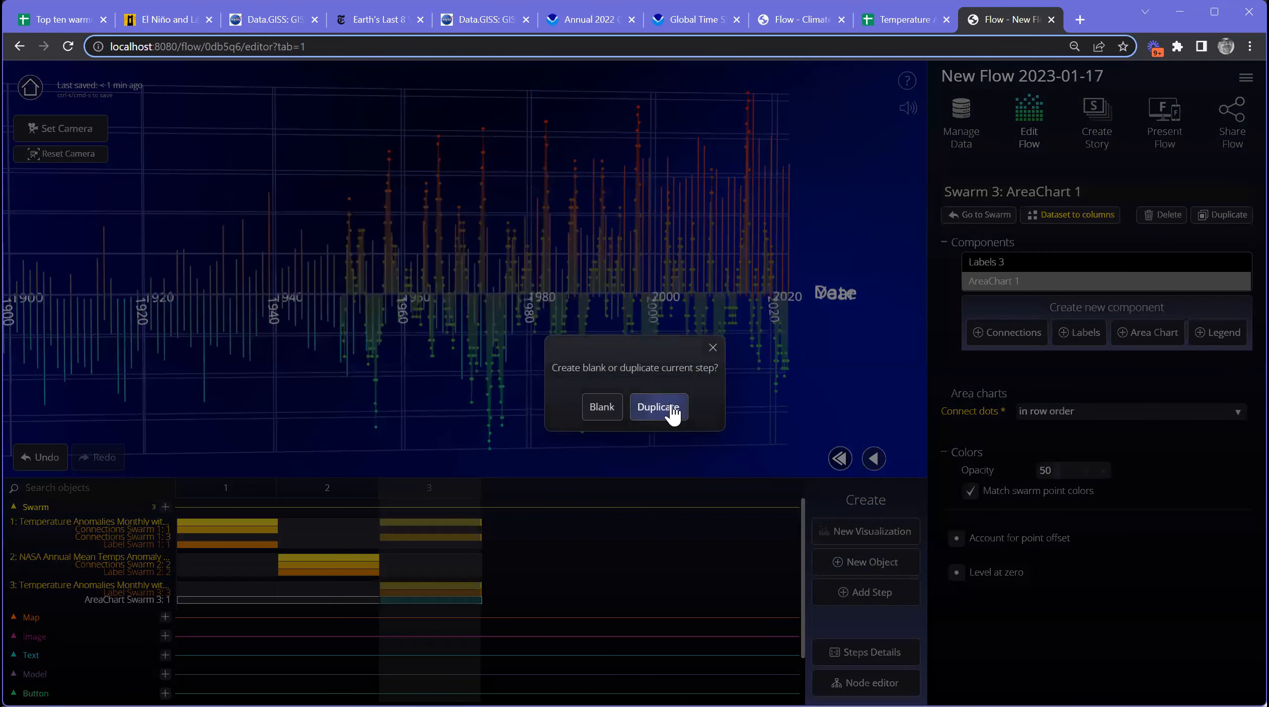
pyautogui.click(671, 408)
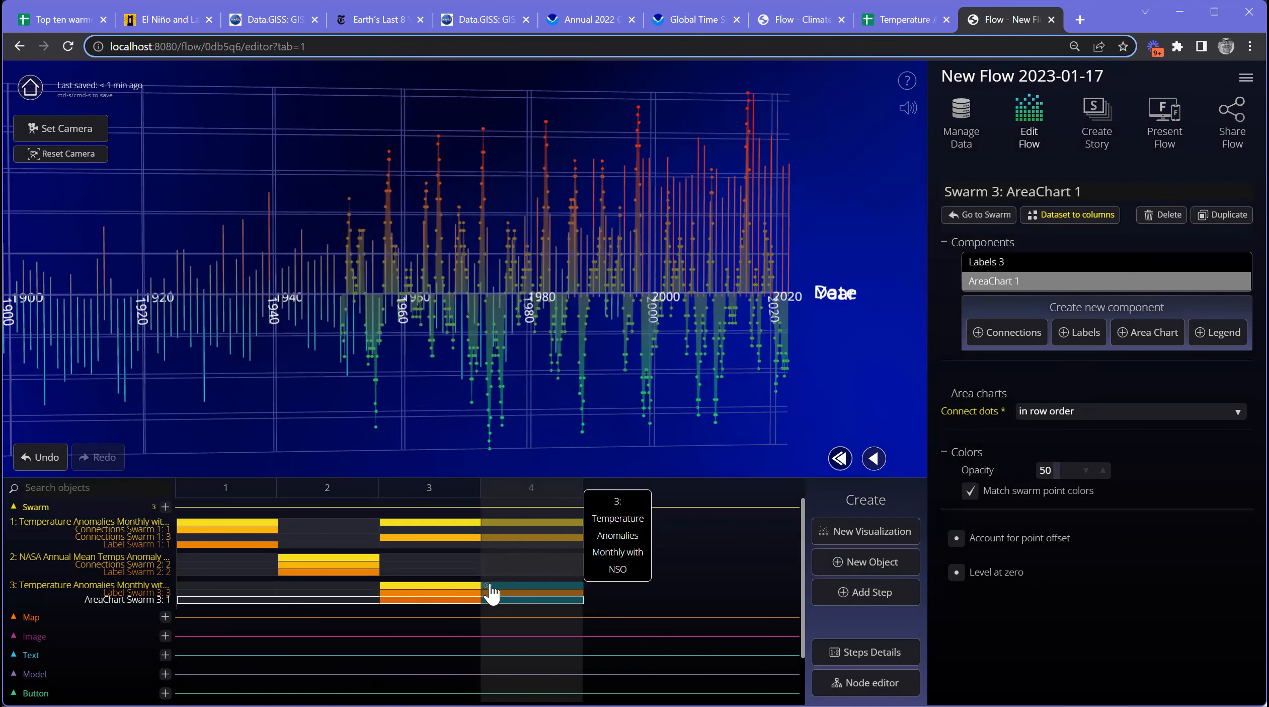
pyautogui.click(514, 600)
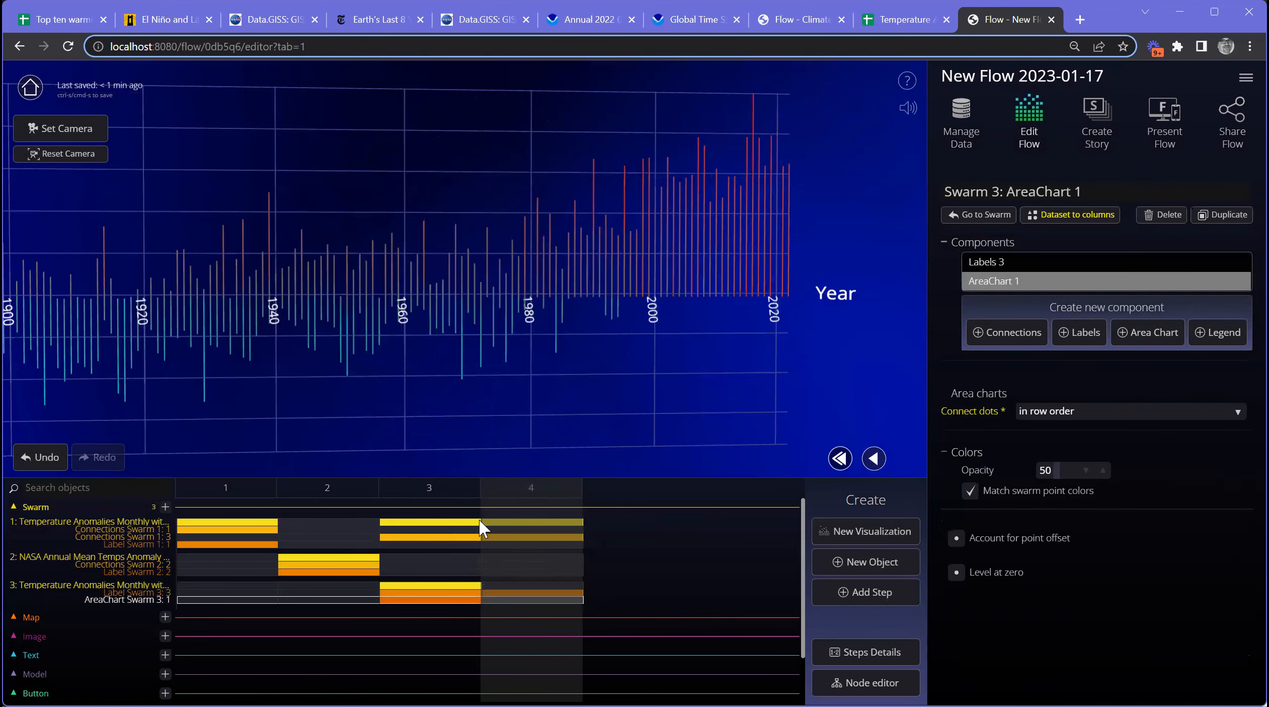
# Step: Enable the depth axis on Swarm 1's scatterplot in step 4 and assign it the ONI column
pyautogui.click(523, 531)
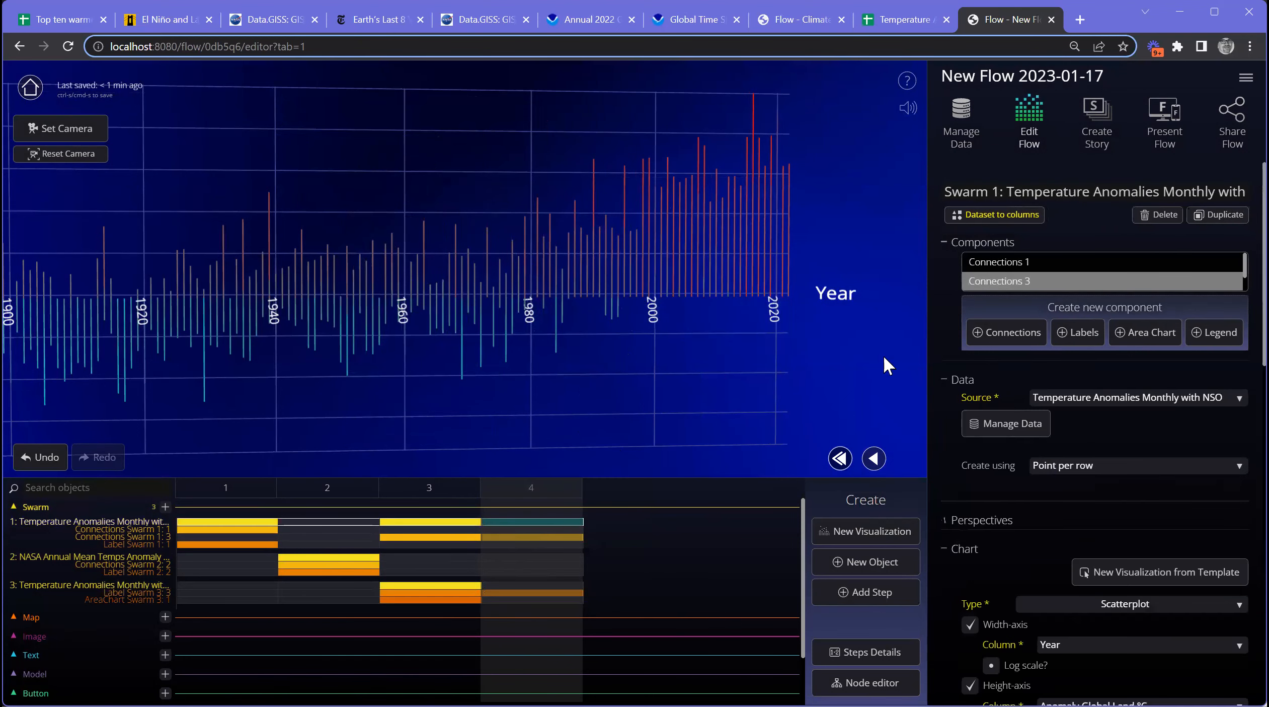
pyautogui.scroll(-4, 964, 477)
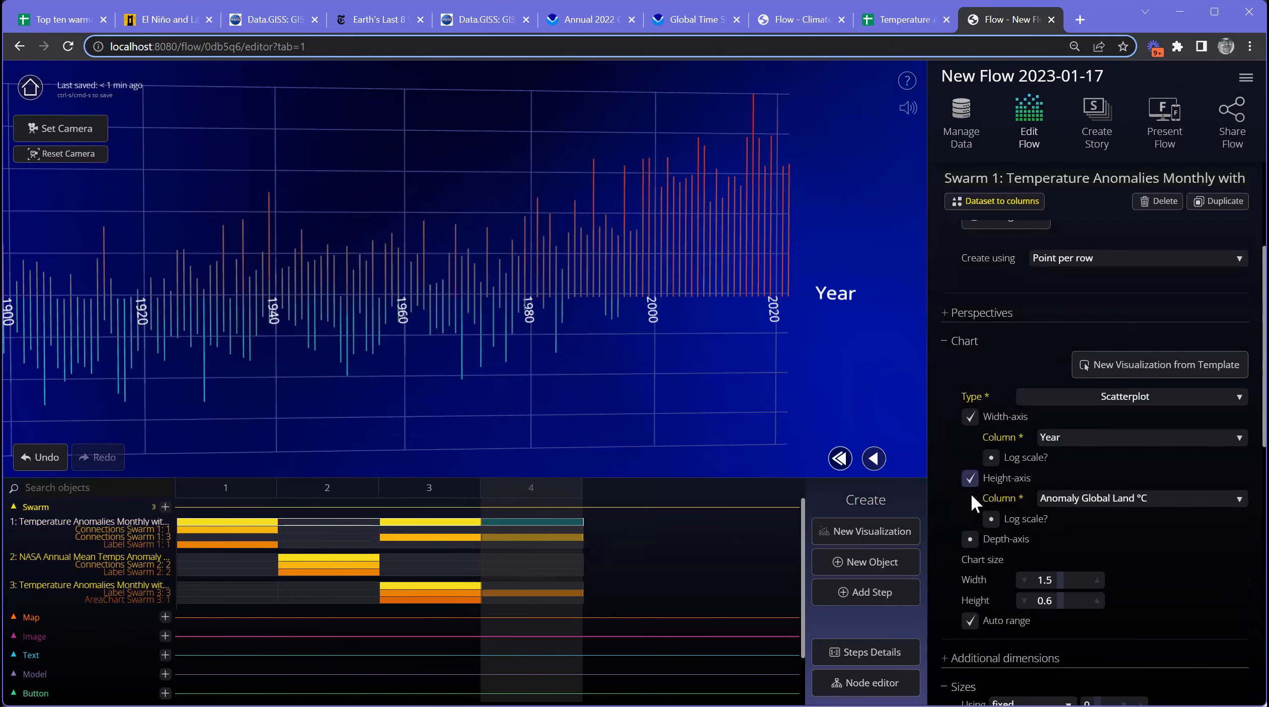
pyautogui.moveTo(578, 388); pyautogui.dragTo(534, 392)
pyautogui.click(970, 539)
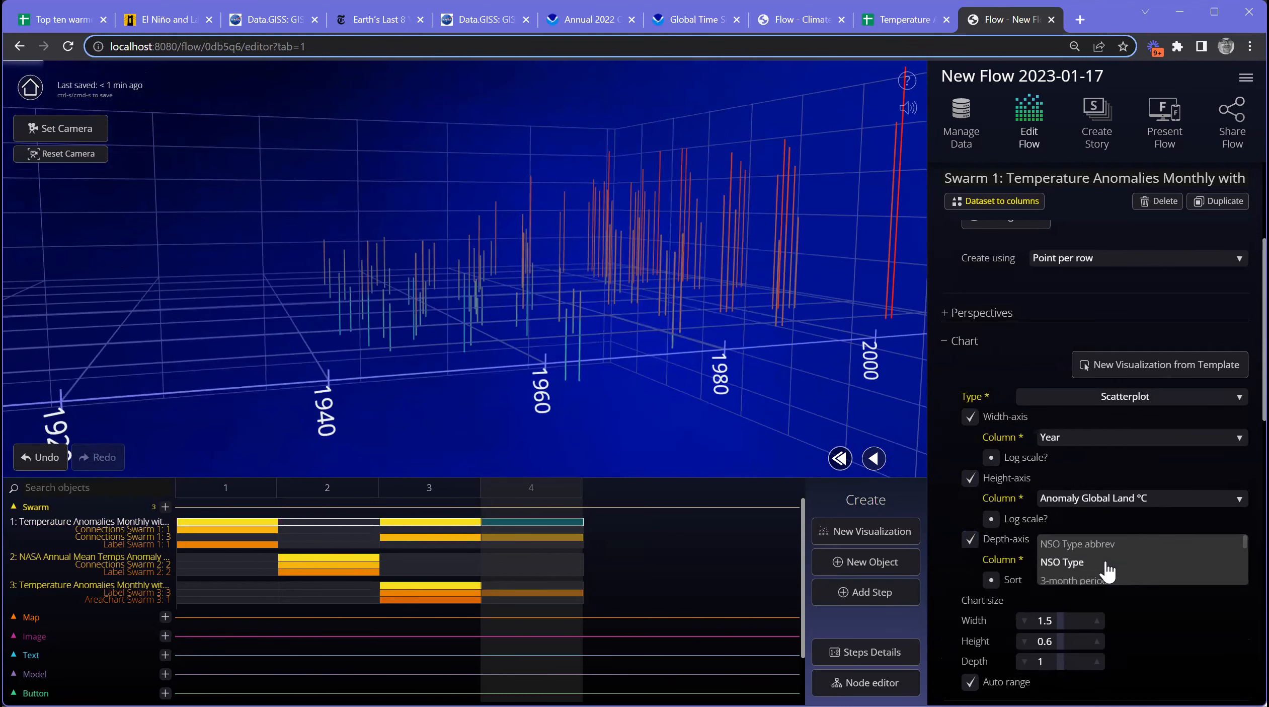
pyautogui.click(1068, 562)
pyautogui.click(1074, 630)
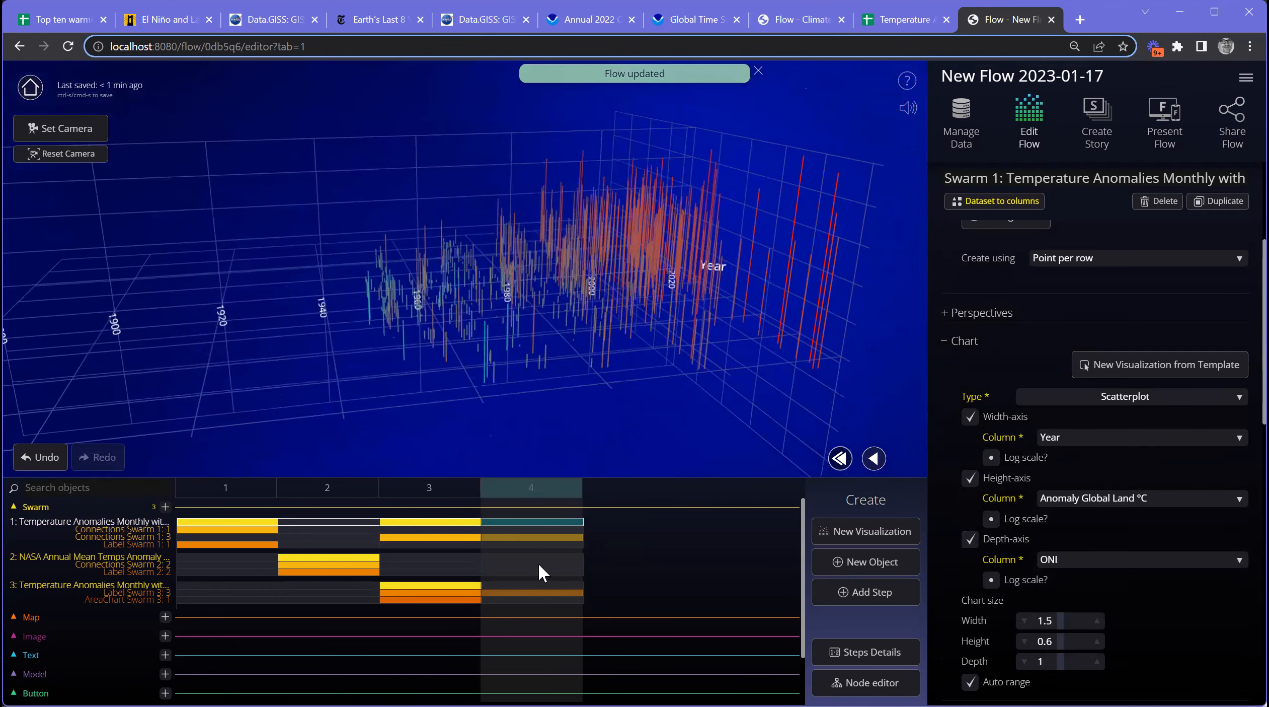
# Step: Delete the incomplete Labels 3 component from Swarm 3
pyautogui.click(505, 599)
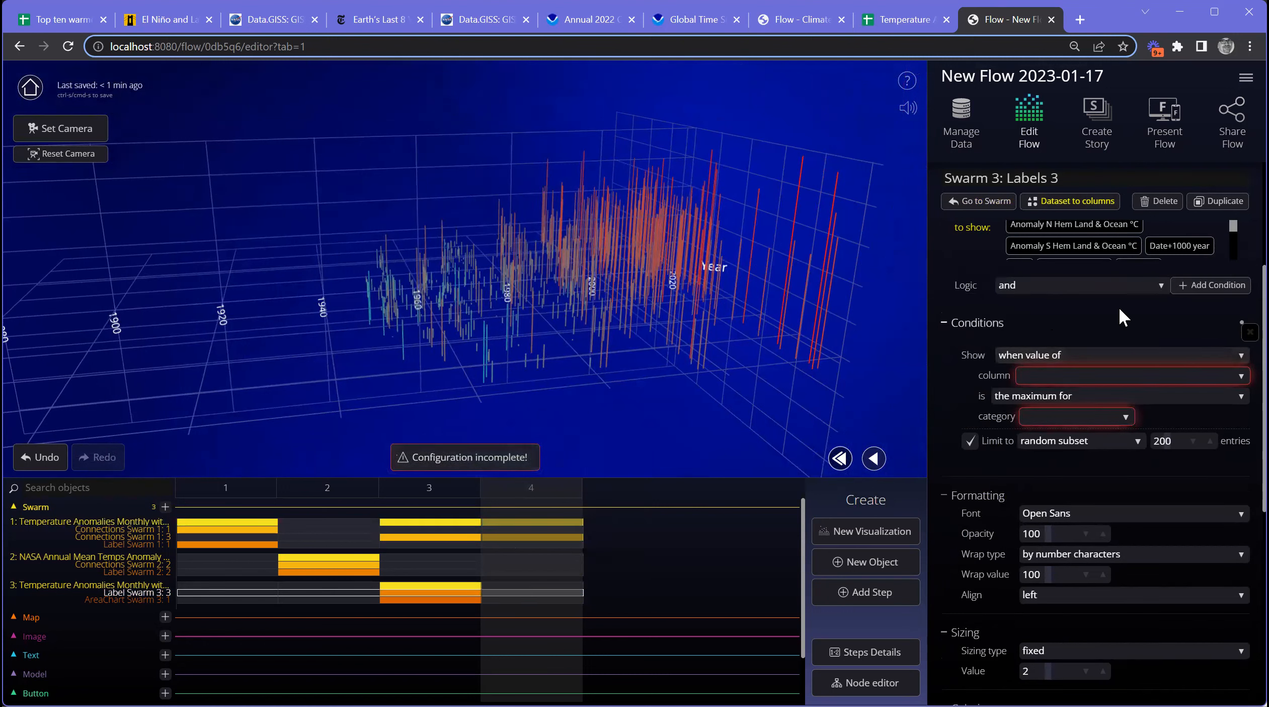
pyautogui.scroll(5, 1107, 290)
pyautogui.click(1172, 222)
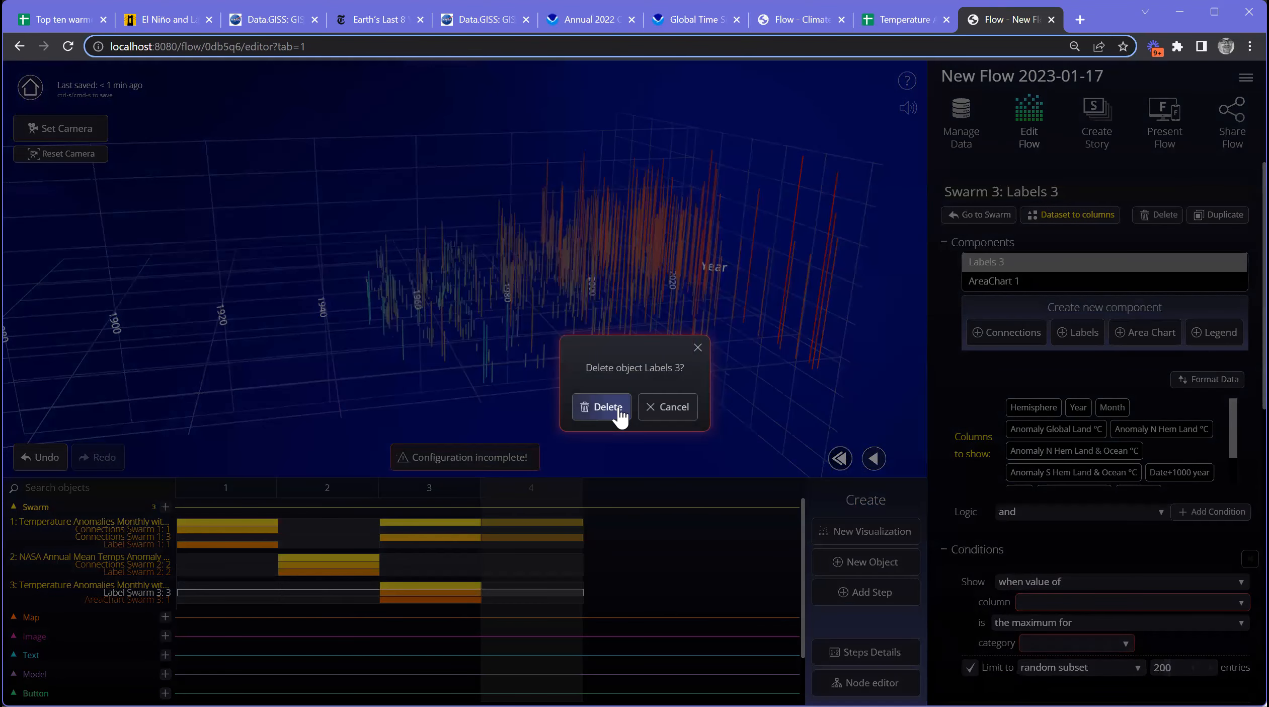
pyautogui.click(608, 408)
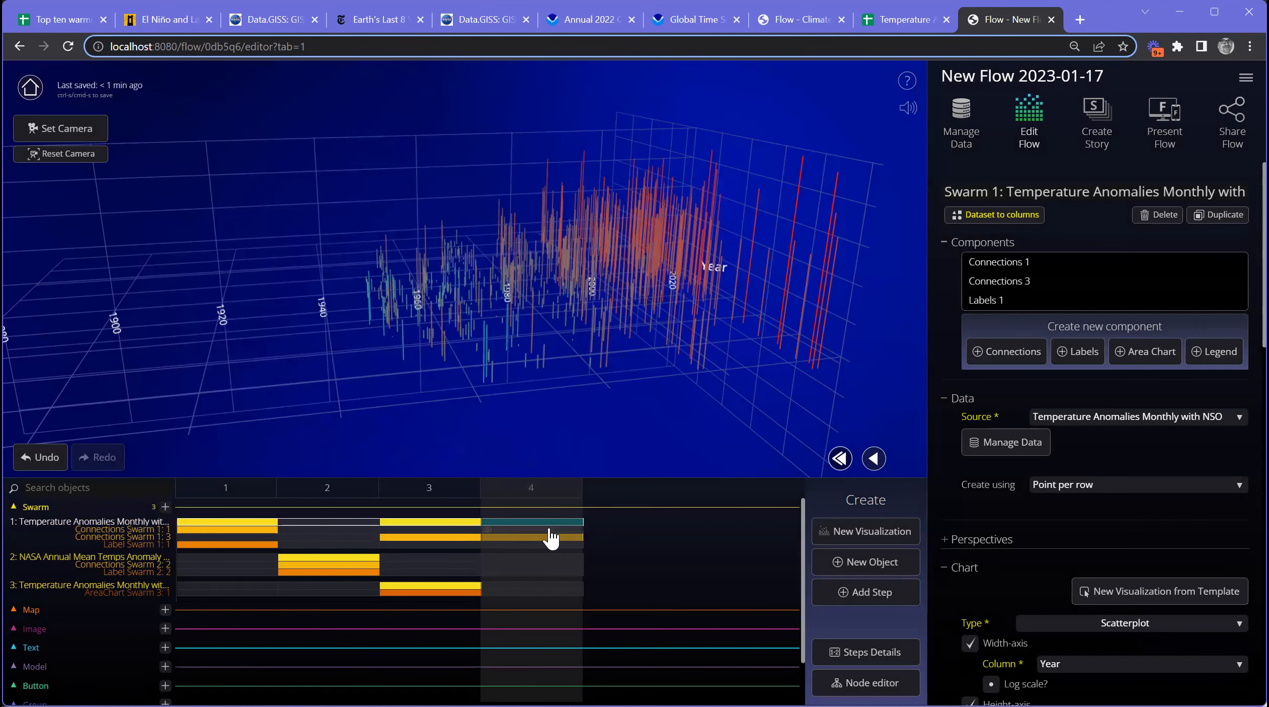
# Step: Add a new Connections component to Swarm 1 in step 4 that connects the dots in row order
pyautogui.click(551, 529)
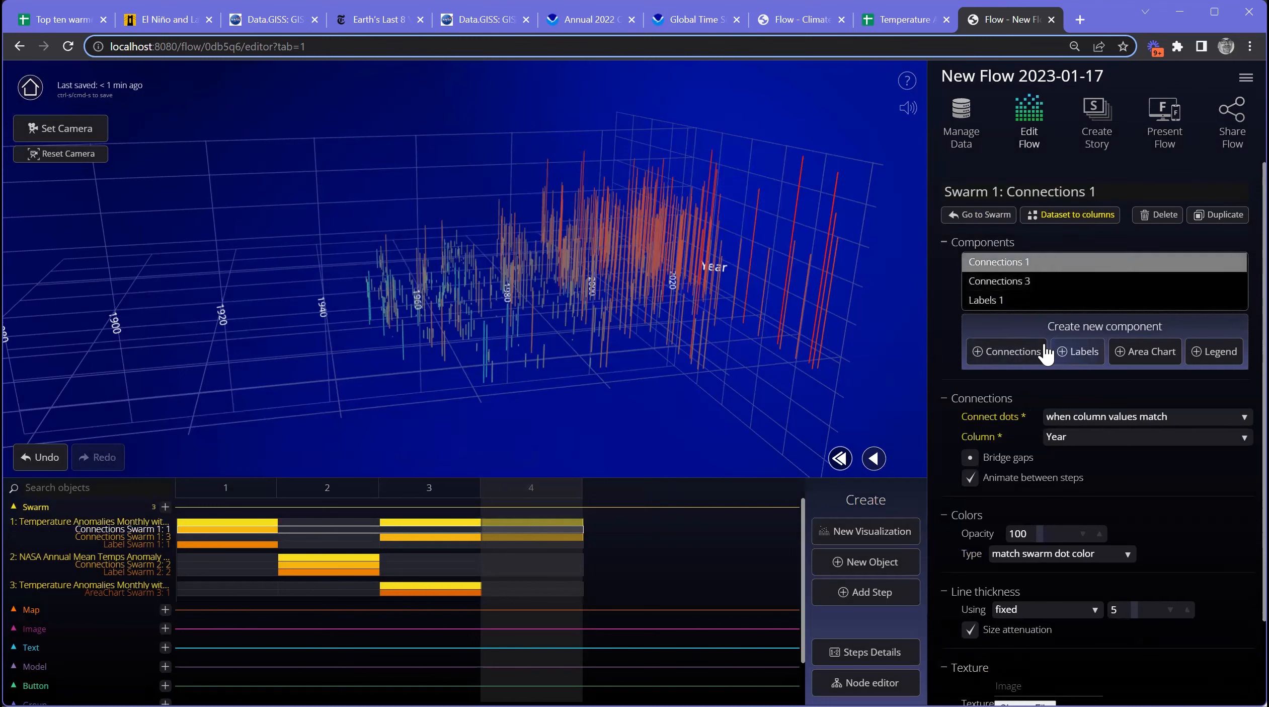
pyautogui.click(1008, 352)
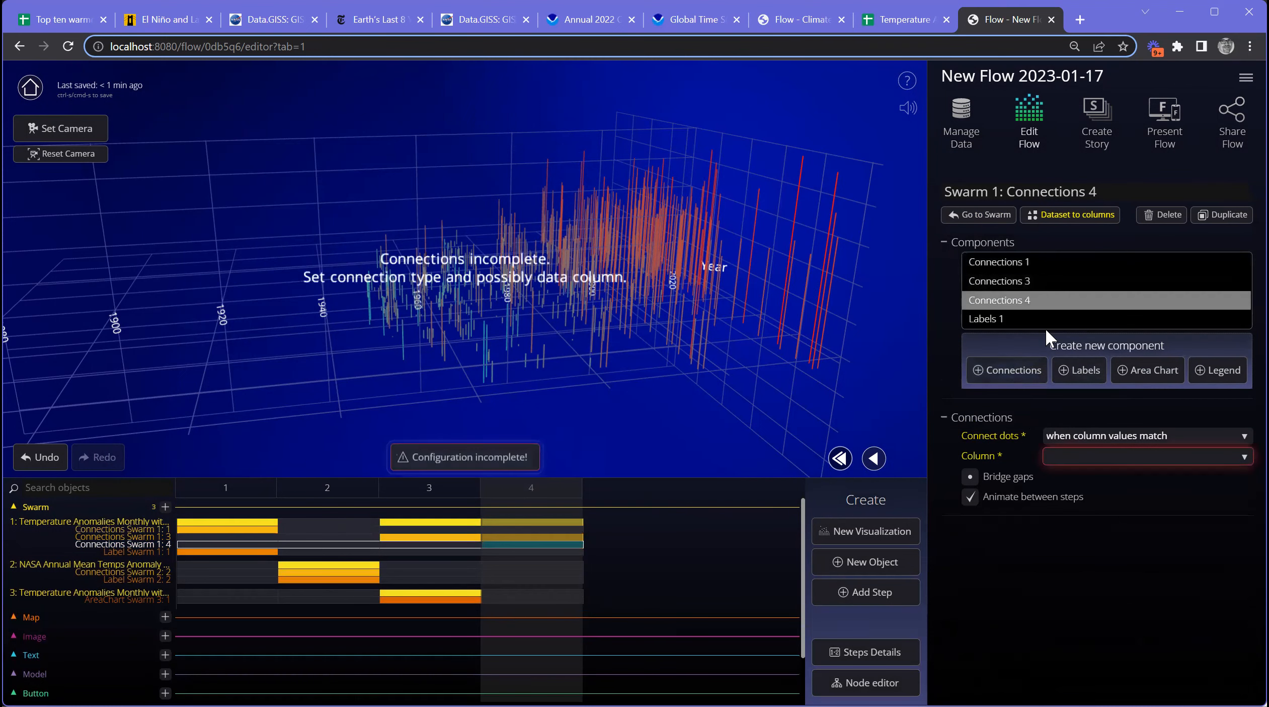
pyautogui.click(1115, 456)
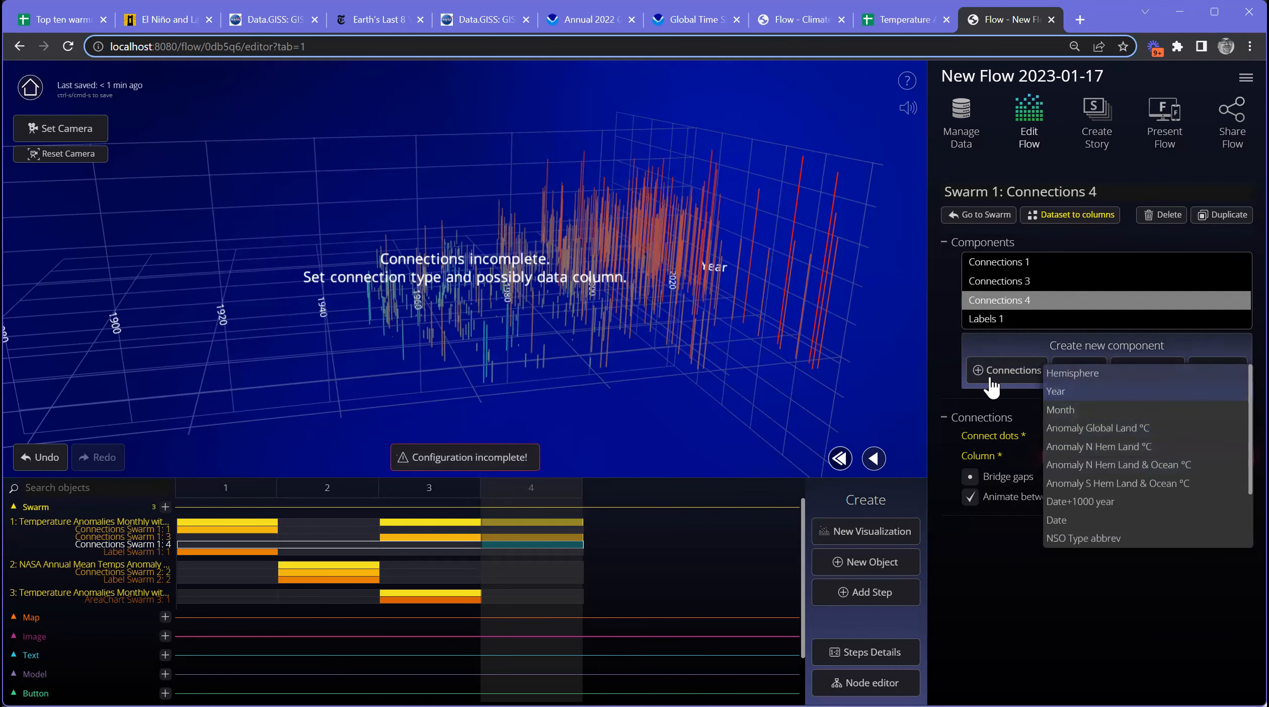
pyautogui.click(1067, 391)
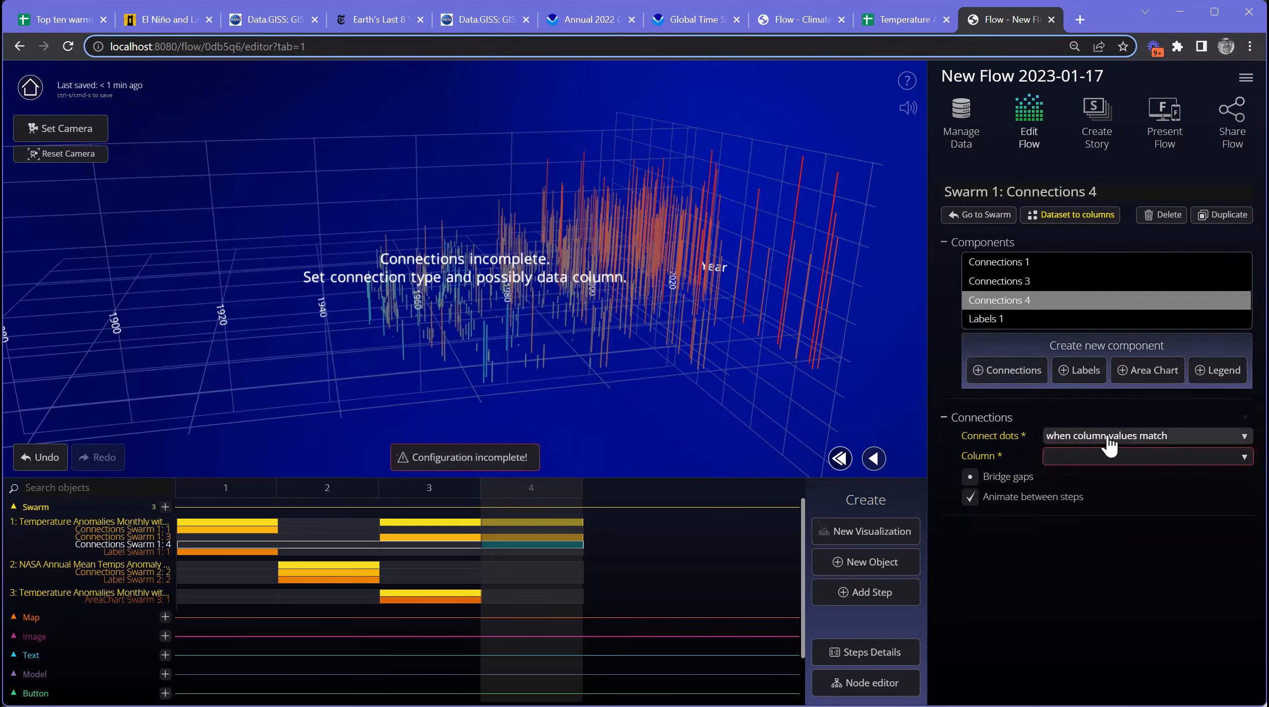
pyautogui.click(1037, 436)
pyautogui.click(1109, 400)
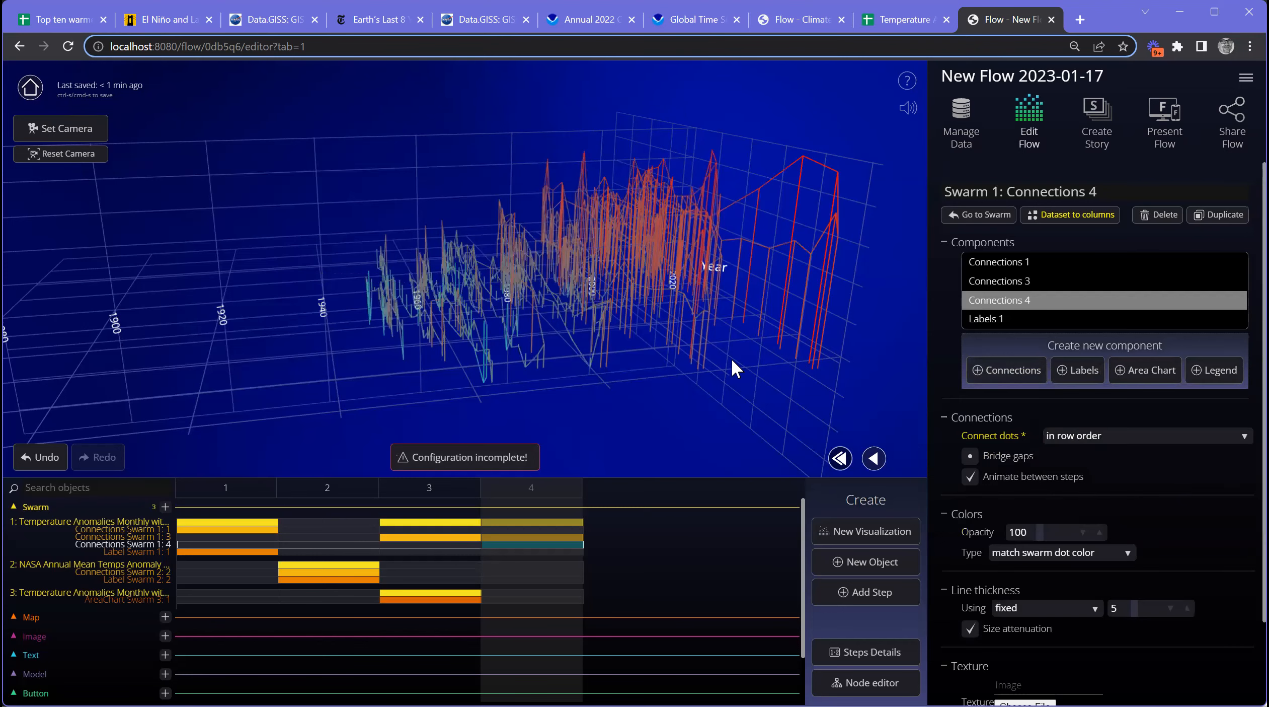
pyautogui.moveTo(701, 349); pyautogui.dragTo(688, 233)
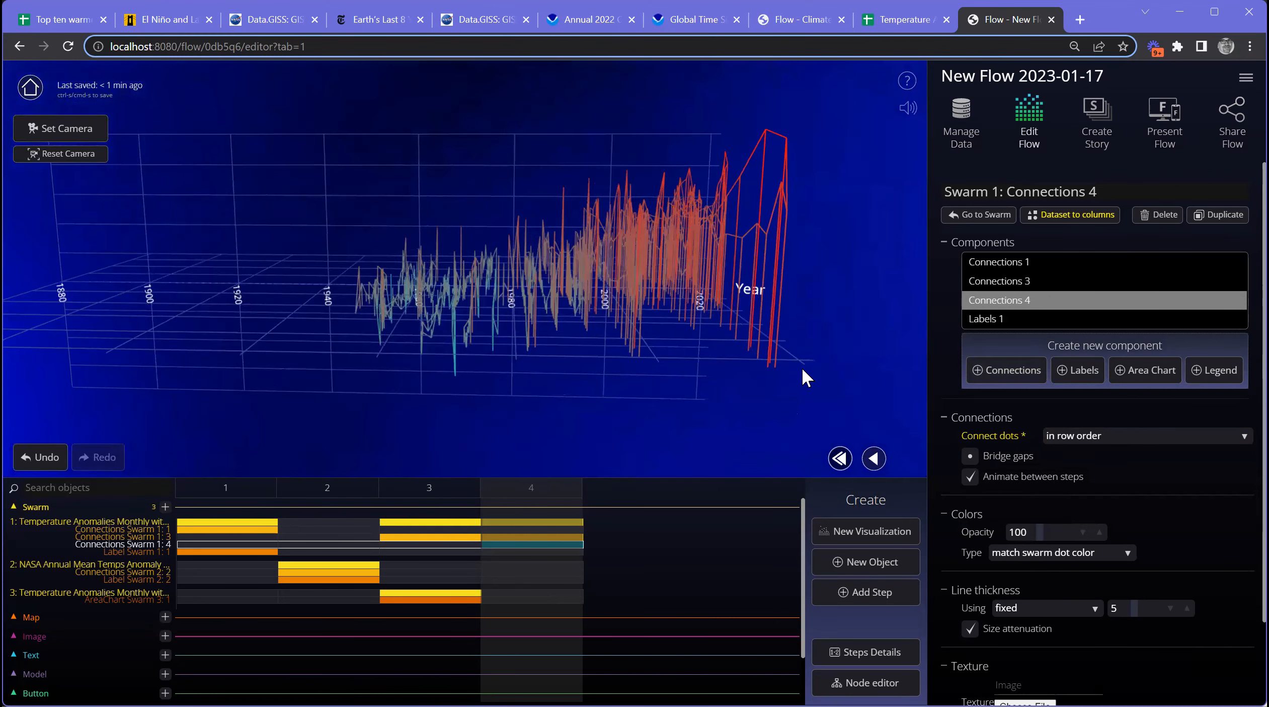
# Step: Add an Area Chart component to Swarm 1 in step 4 with its dots connected in row order
pyautogui.click(1145, 372)
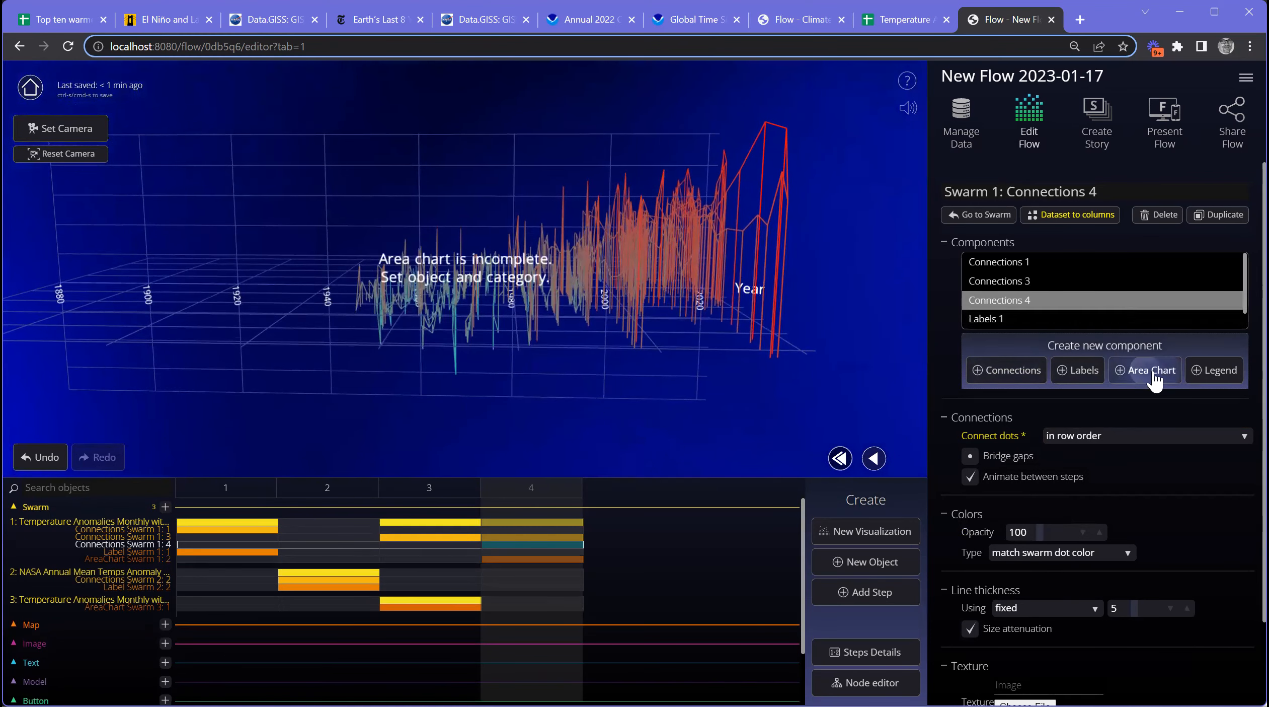
pyautogui.click(1132, 469)
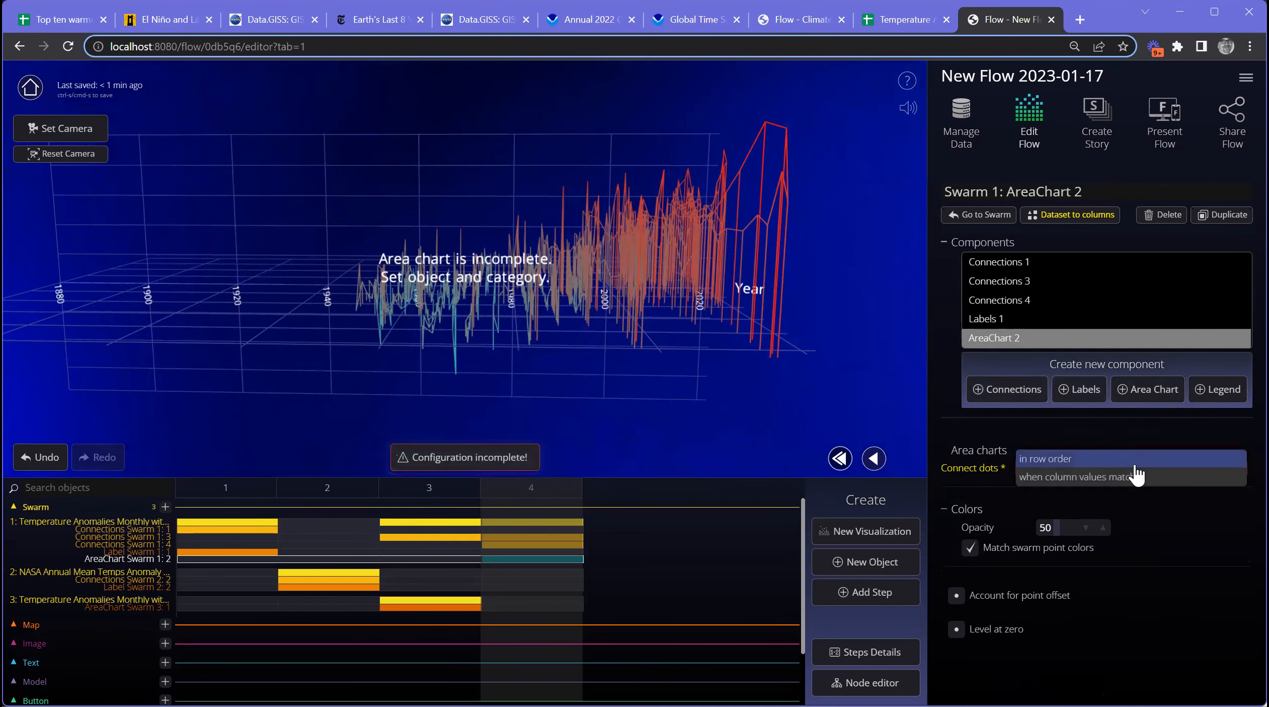
pyautogui.click(1125, 464)
pyautogui.moveTo(723, 377); pyautogui.dragTo(427, 336)
pyautogui.moveTo(480, 335); pyautogui.dragTo(409, 295)
pyautogui.moveTo(361, 332); pyautogui.dragTo(409, 412)
# Step: Create a filter on Swarm 1 in step 4 that shows rows when Year is greater than 1950
pyautogui.click(527, 522)
pyautogui.click(555, 419)
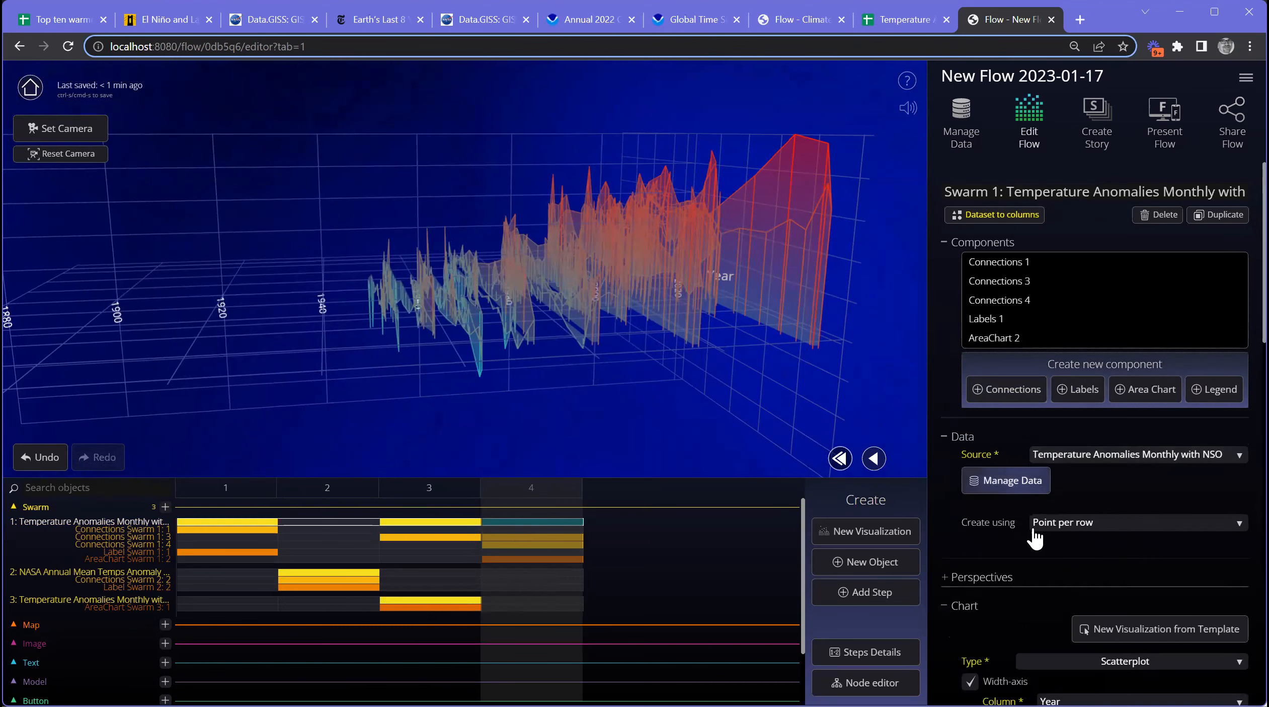
pyautogui.scroll(-5, 1033, 529)
pyautogui.scroll(-1, 1032, 529)
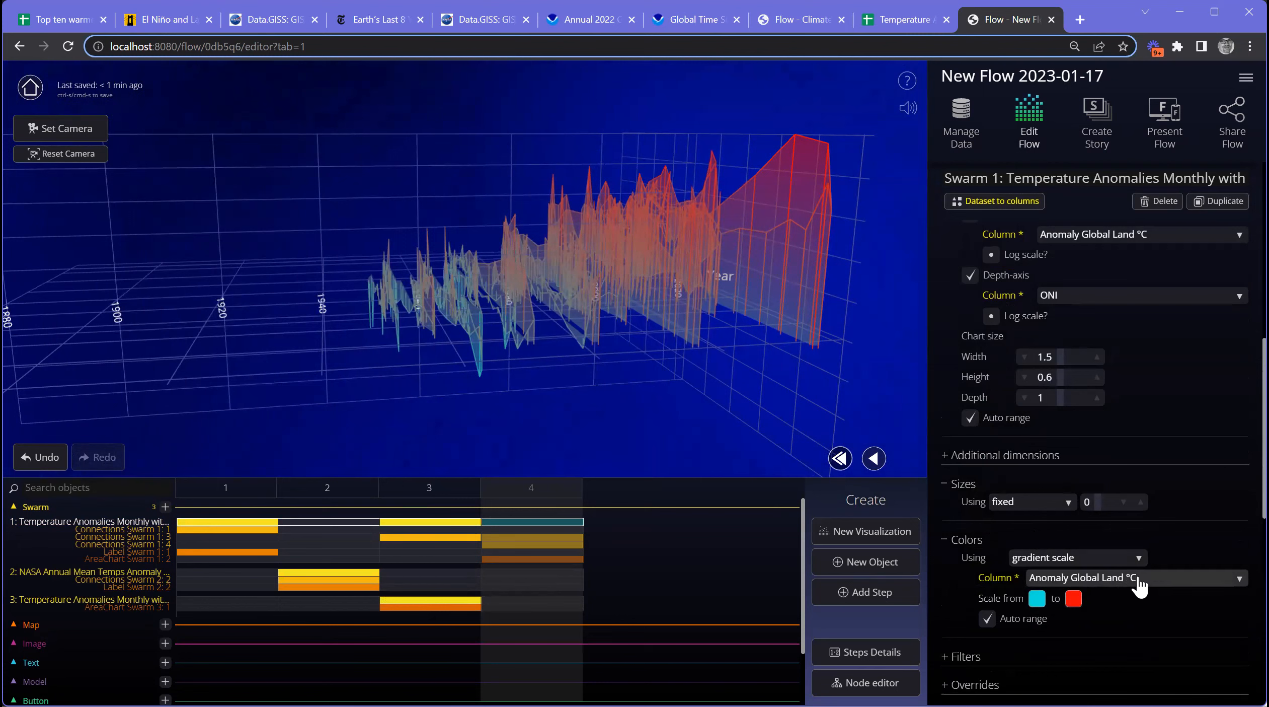
pyautogui.scroll(-3, 1011, 557)
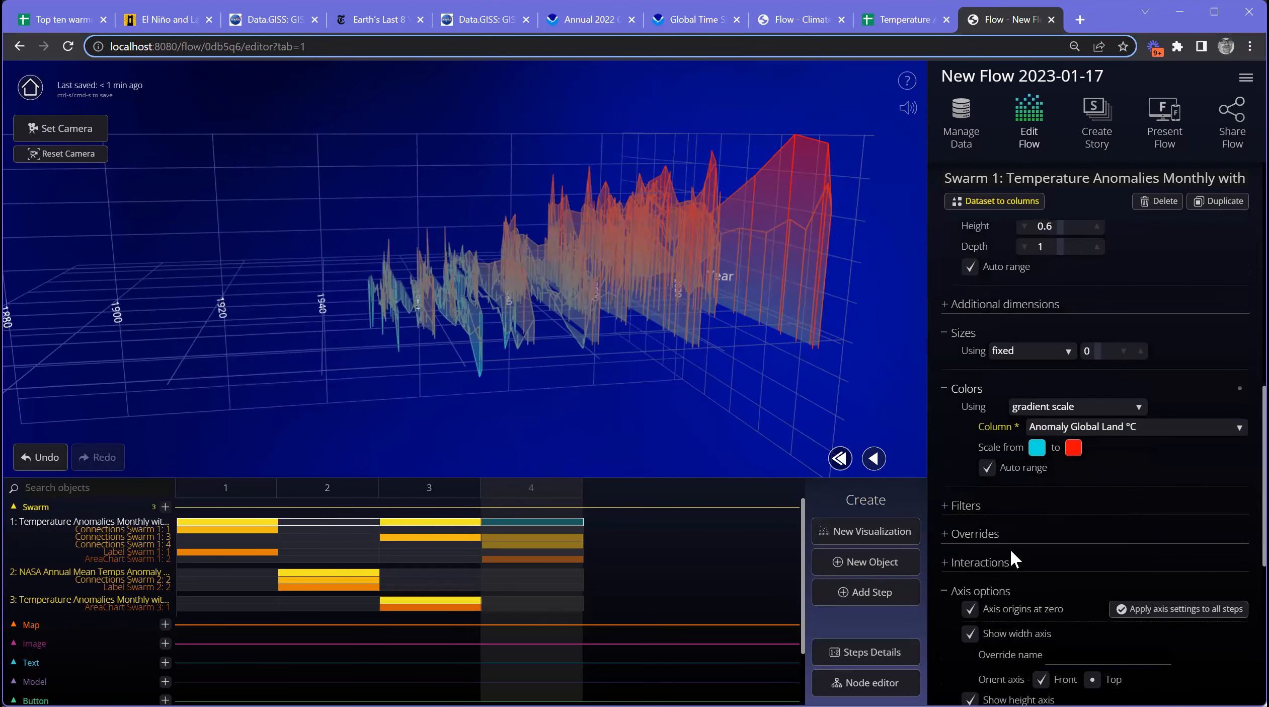
pyautogui.click(964, 506)
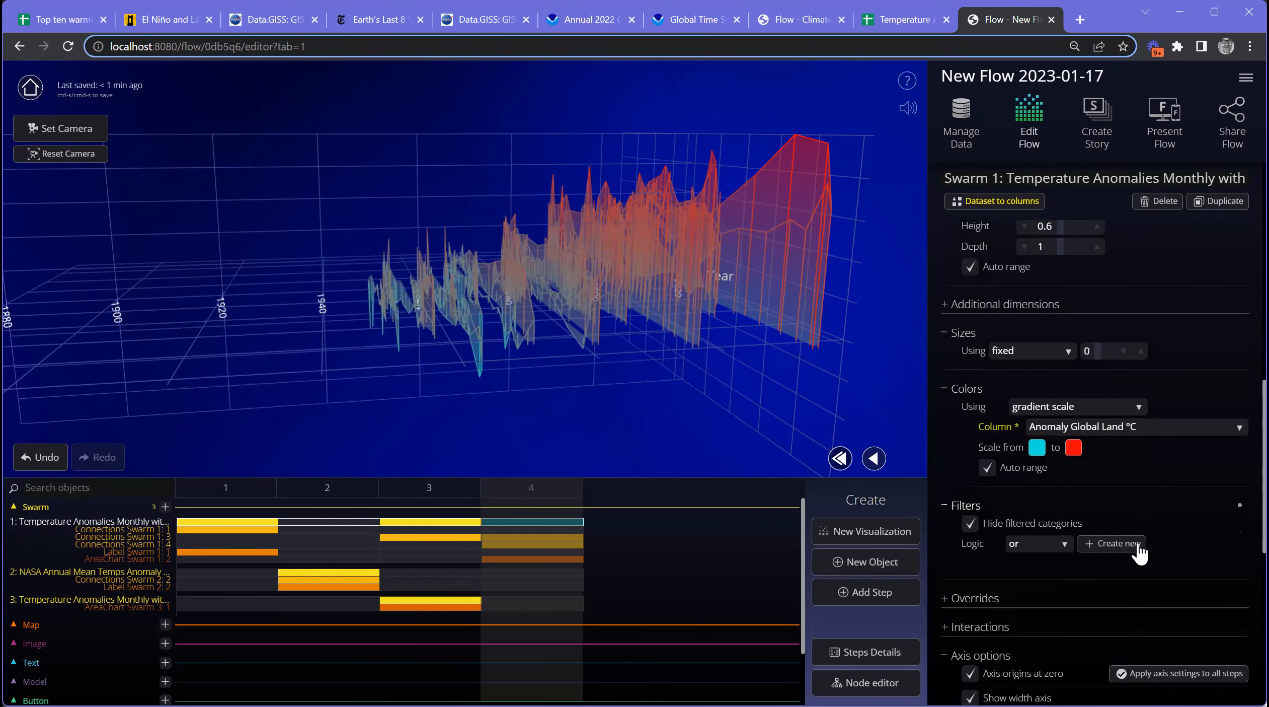
pyautogui.click(1112, 543)
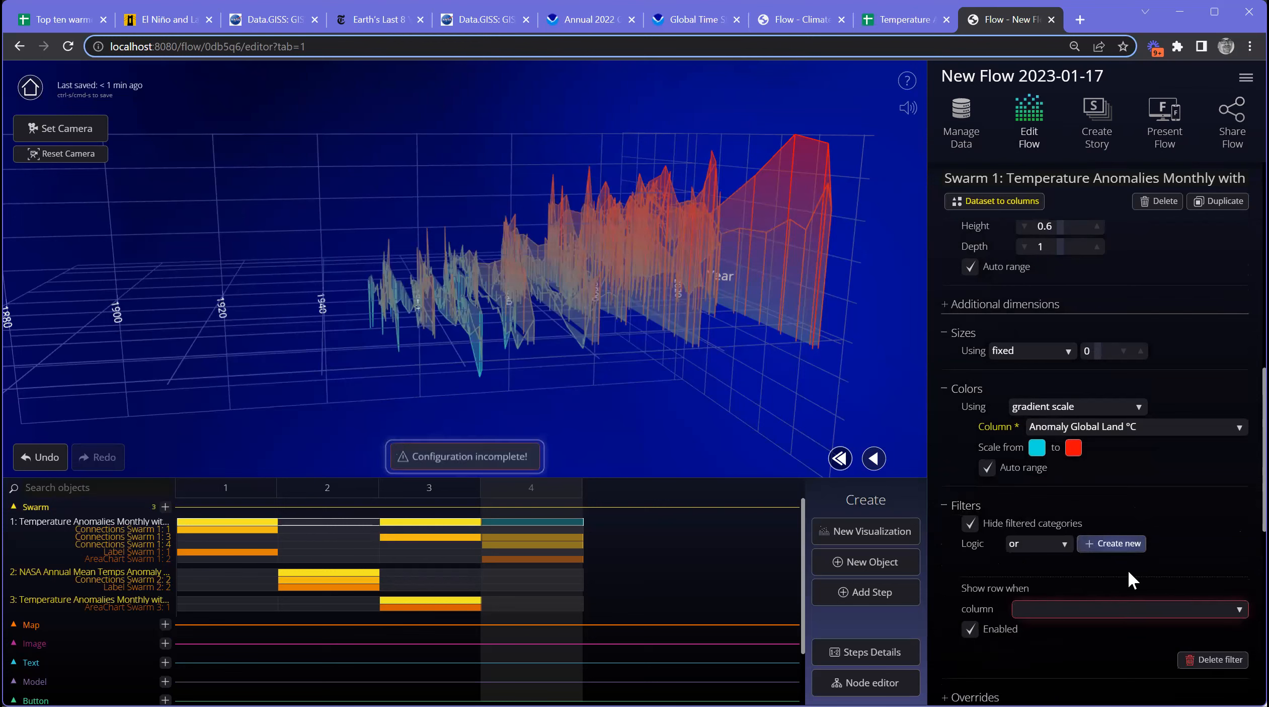
pyautogui.click(1066, 610)
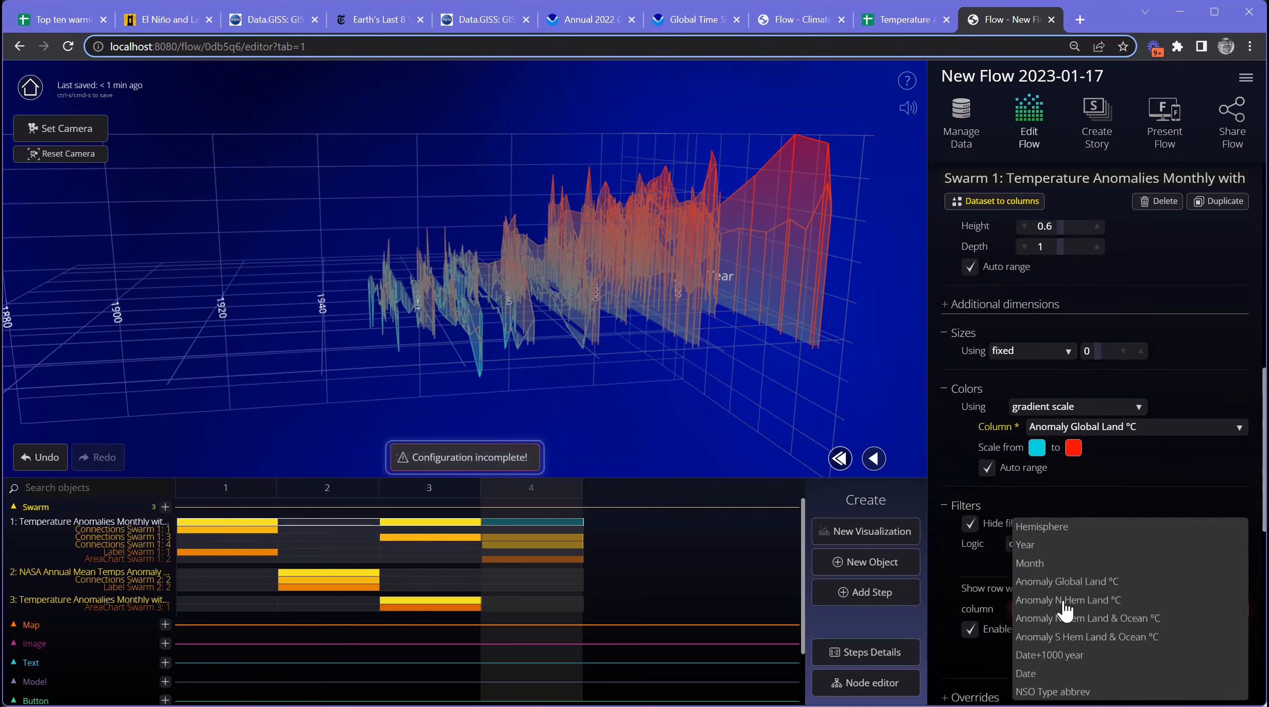
pyautogui.click(1059, 556)
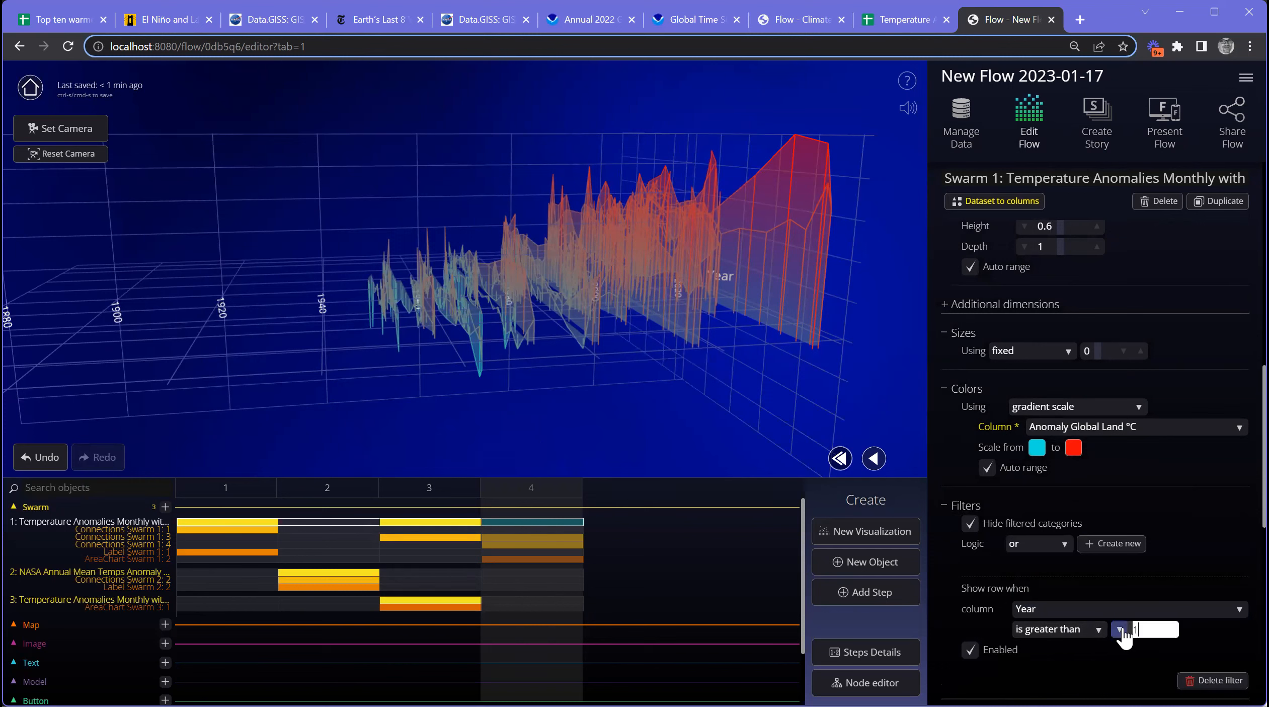
pyautogui.click(1121, 629)
pyautogui.write('1950')
pyautogui.press('Return')
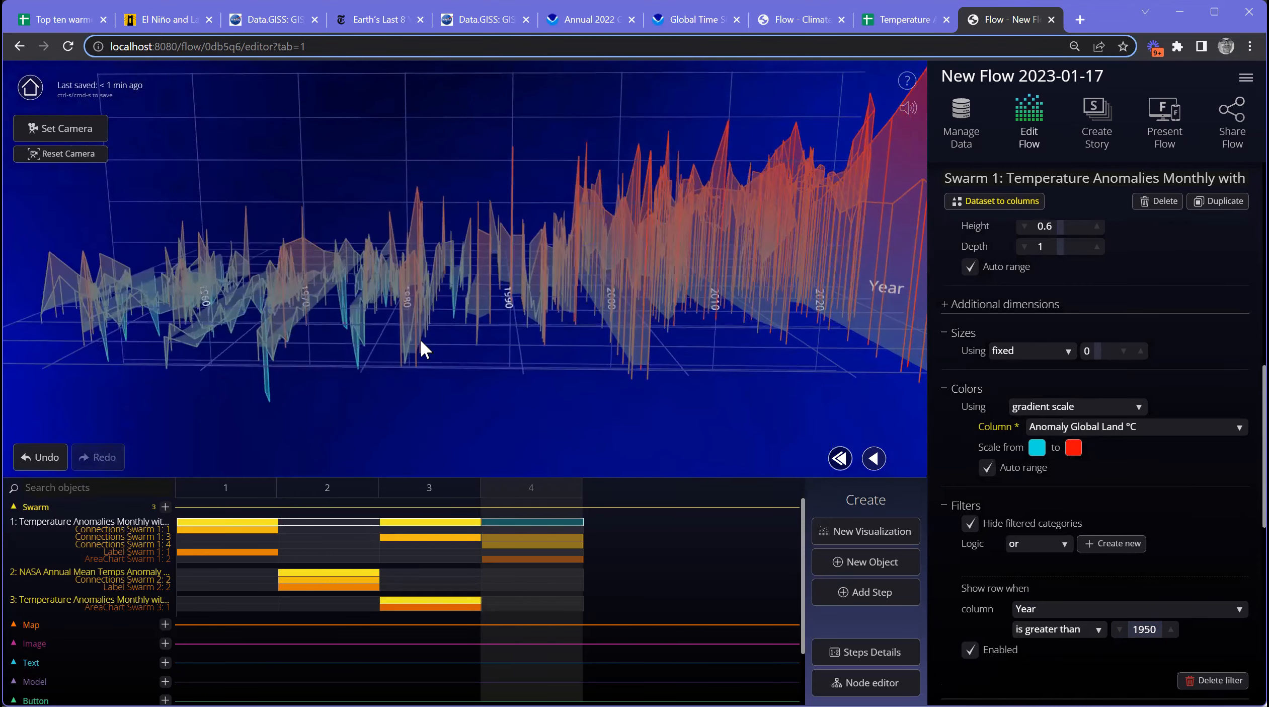
# Step: Base Swarm 1's gradient color scale in step 4 on the ONI column
pyautogui.moveTo(418, 338); pyautogui.dragTo(655, 317)
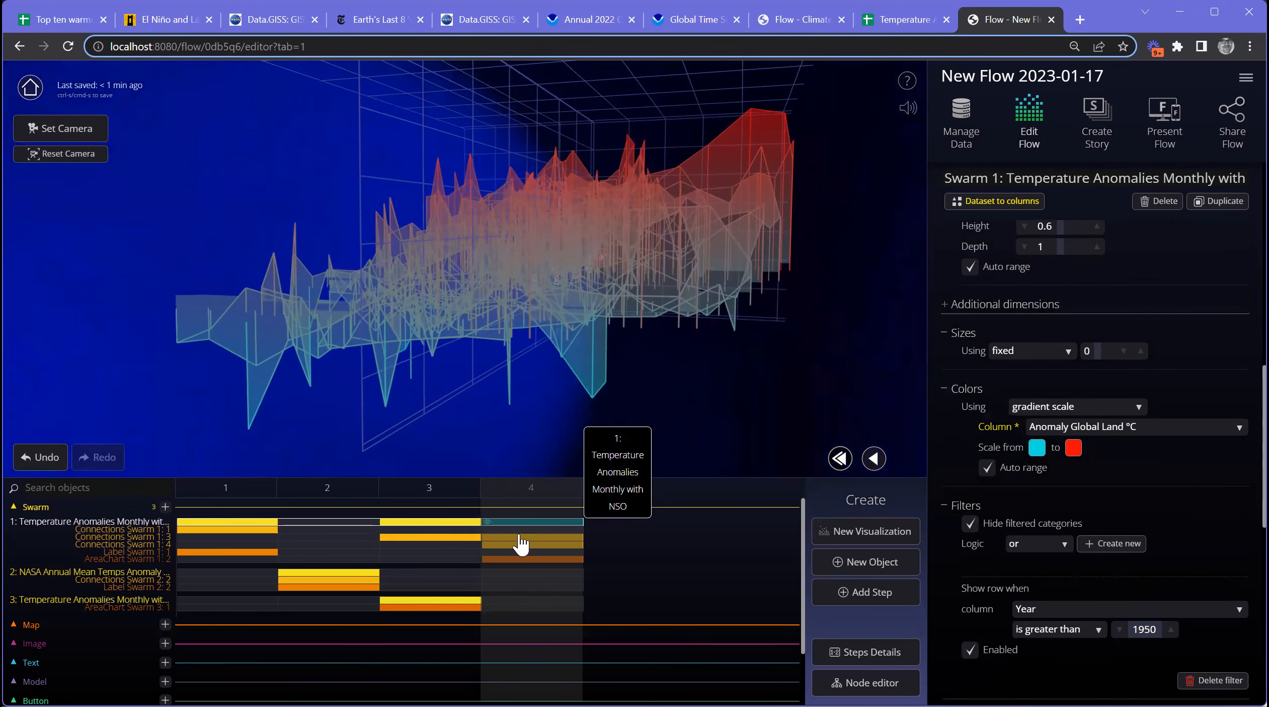
pyautogui.click(526, 488)
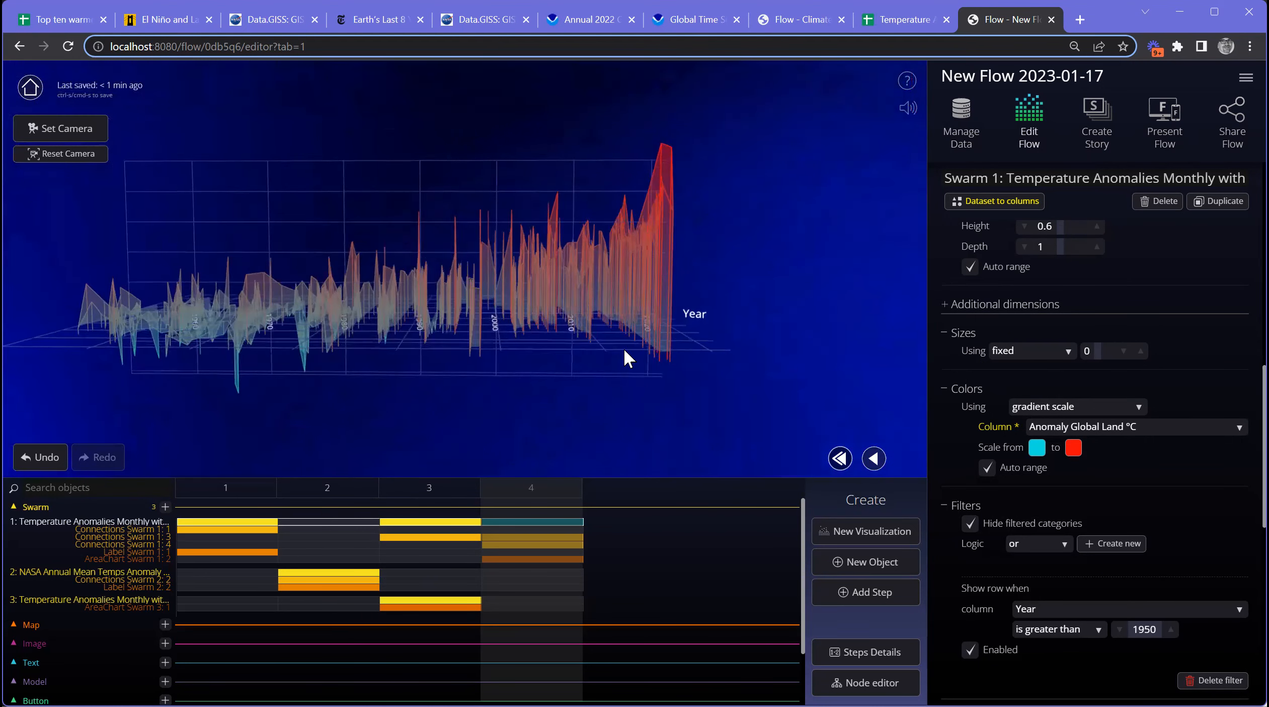
pyautogui.moveTo(653, 348); pyautogui.dragTo(414, 345)
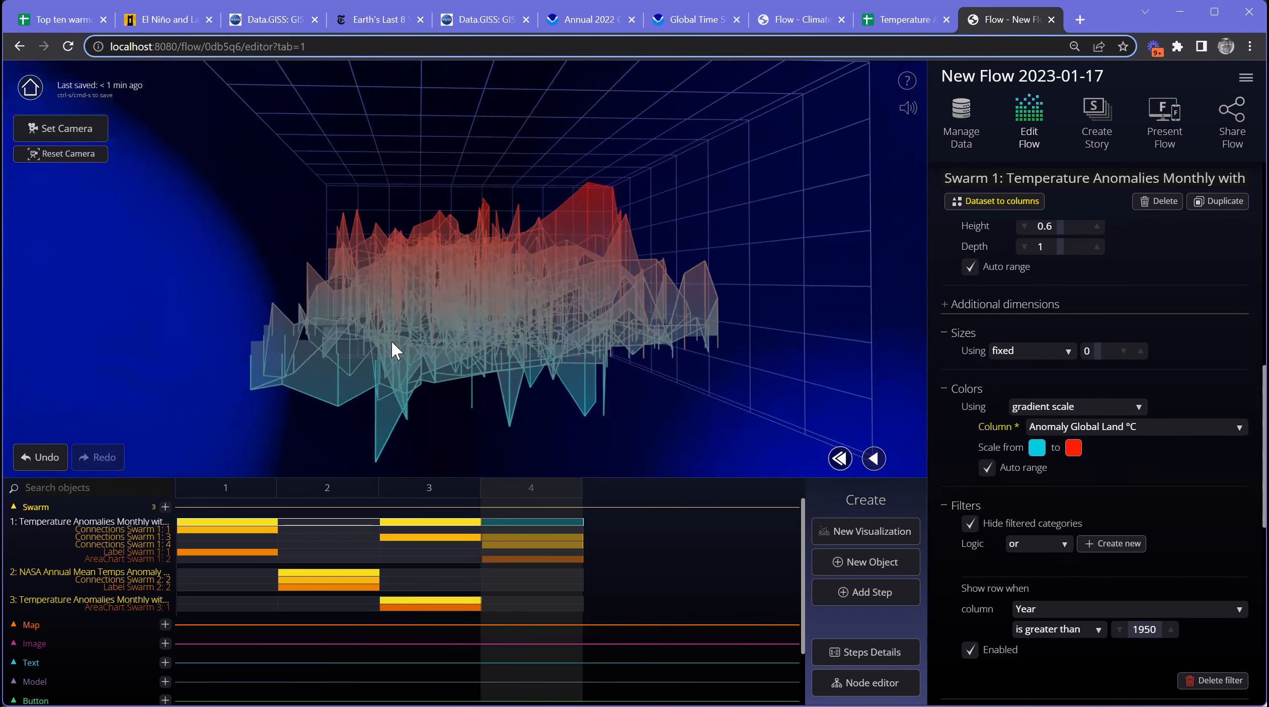
pyautogui.moveTo(612, 327); pyautogui.dragTo(648, 303)
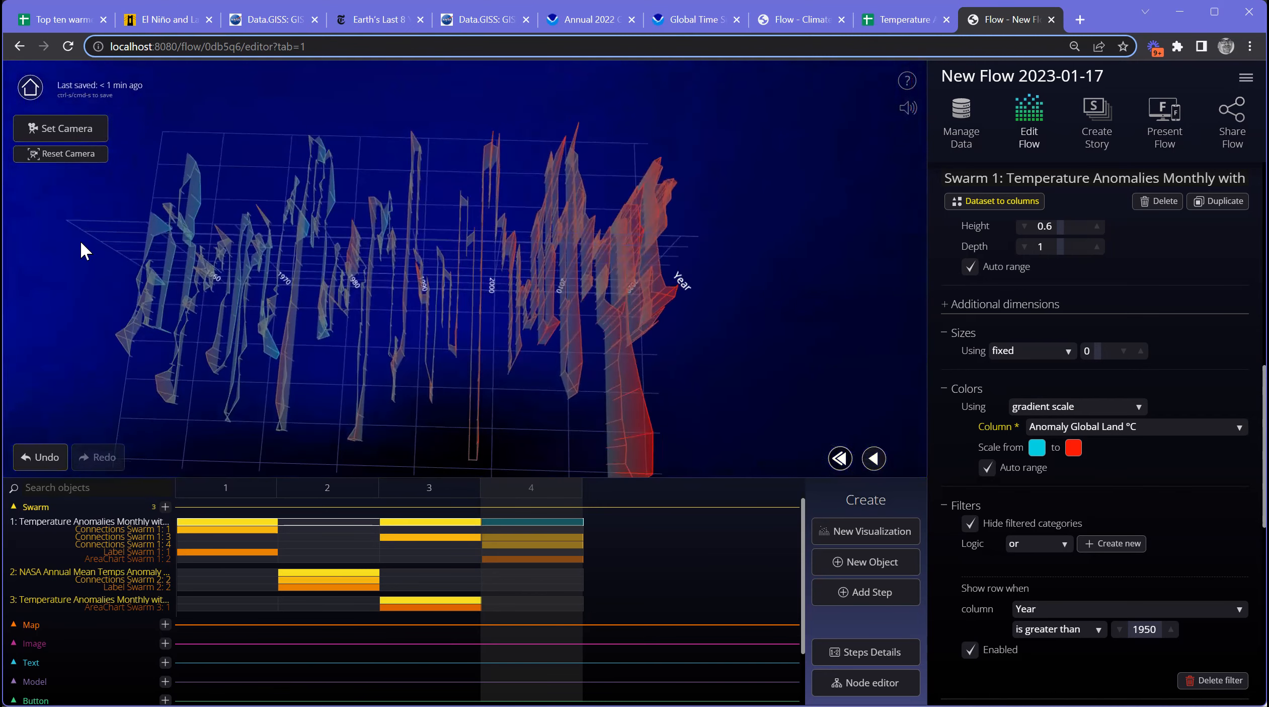
pyautogui.moveTo(724, 344); pyautogui.dragTo(745, 298, button='right')
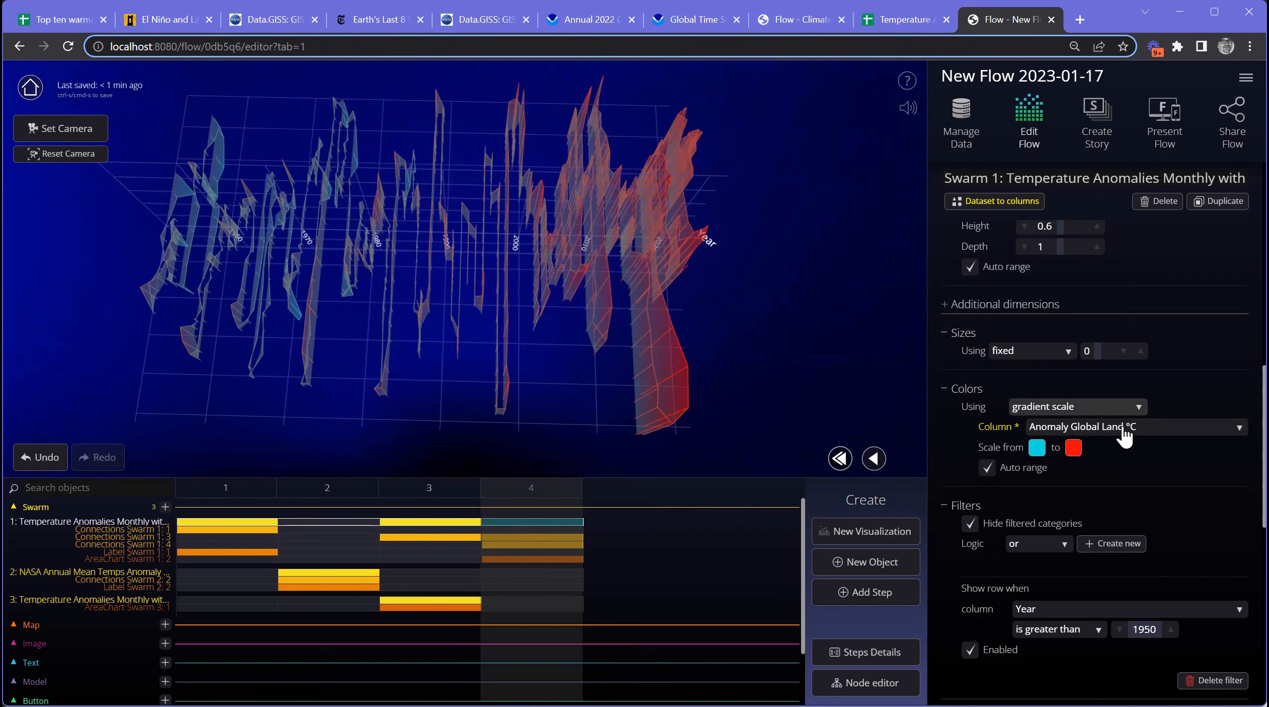
pyautogui.click(1156, 435)
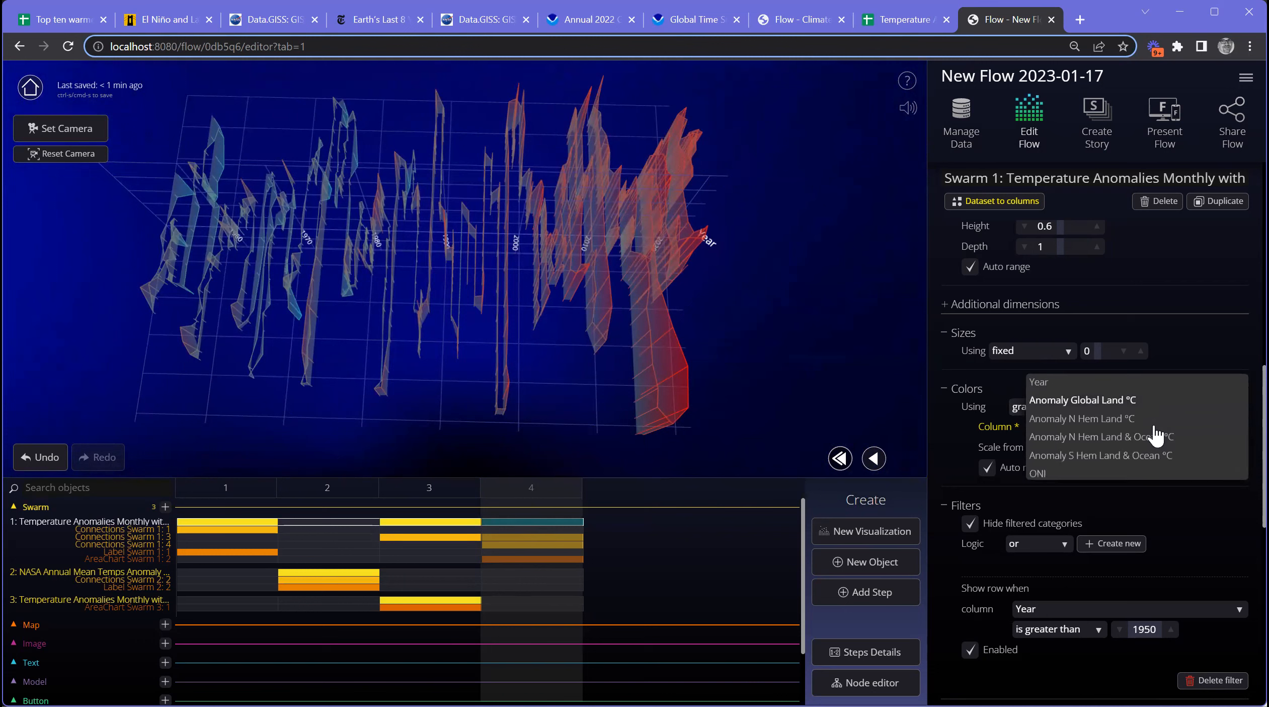
pyautogui.click(1077, 479)
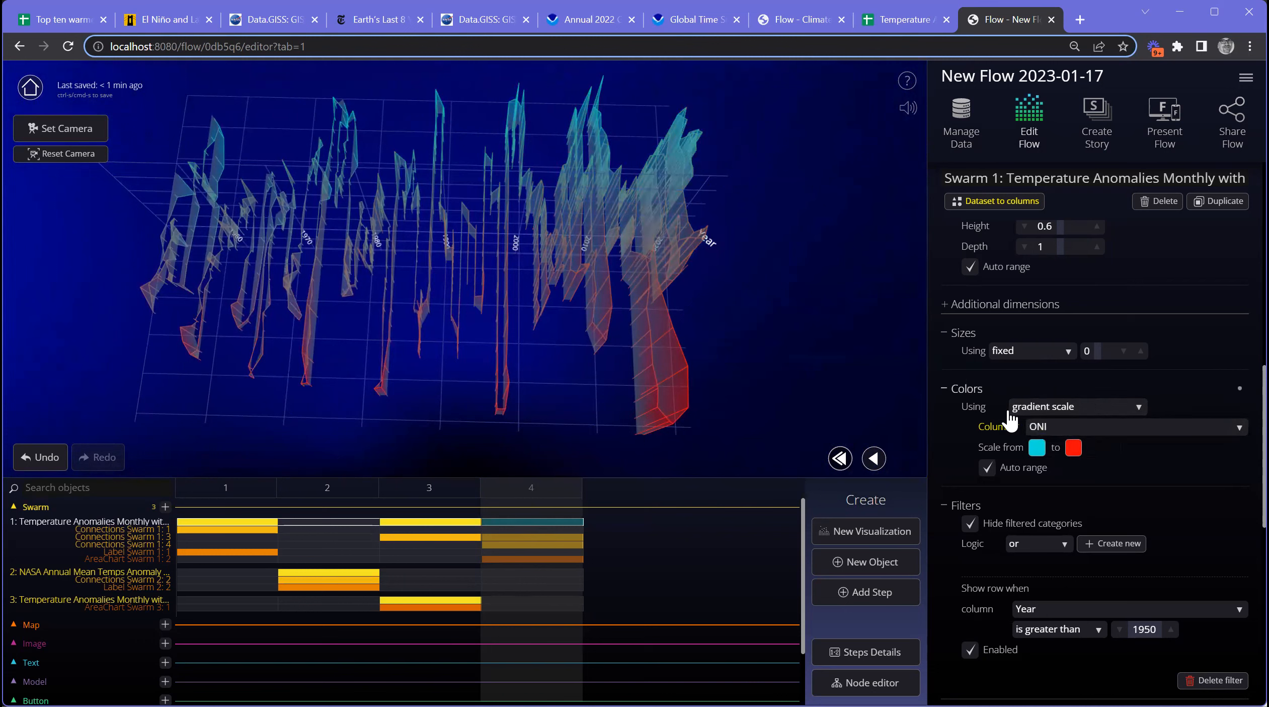
pyautogui.moveTo(600, 395); pyautogui.dragTo(324, 315)
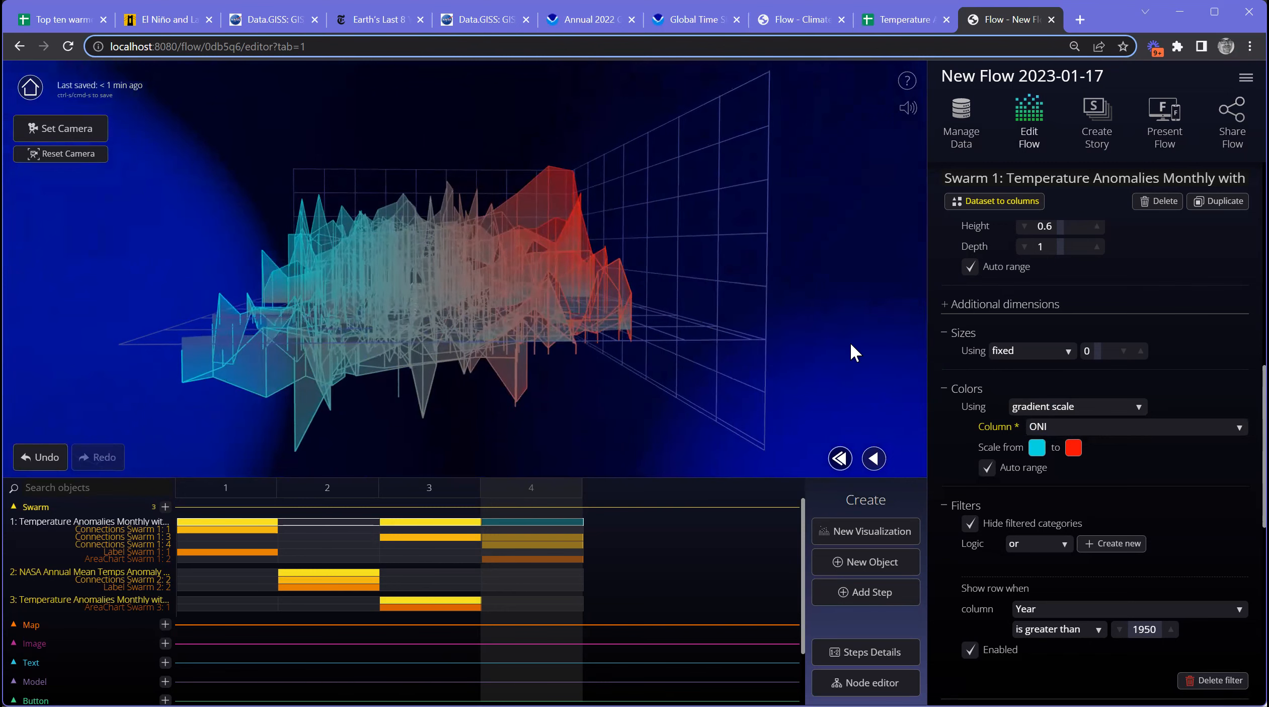
pyautogui.moveTo(782, 357); pyautogui.dragTo(836, 191)
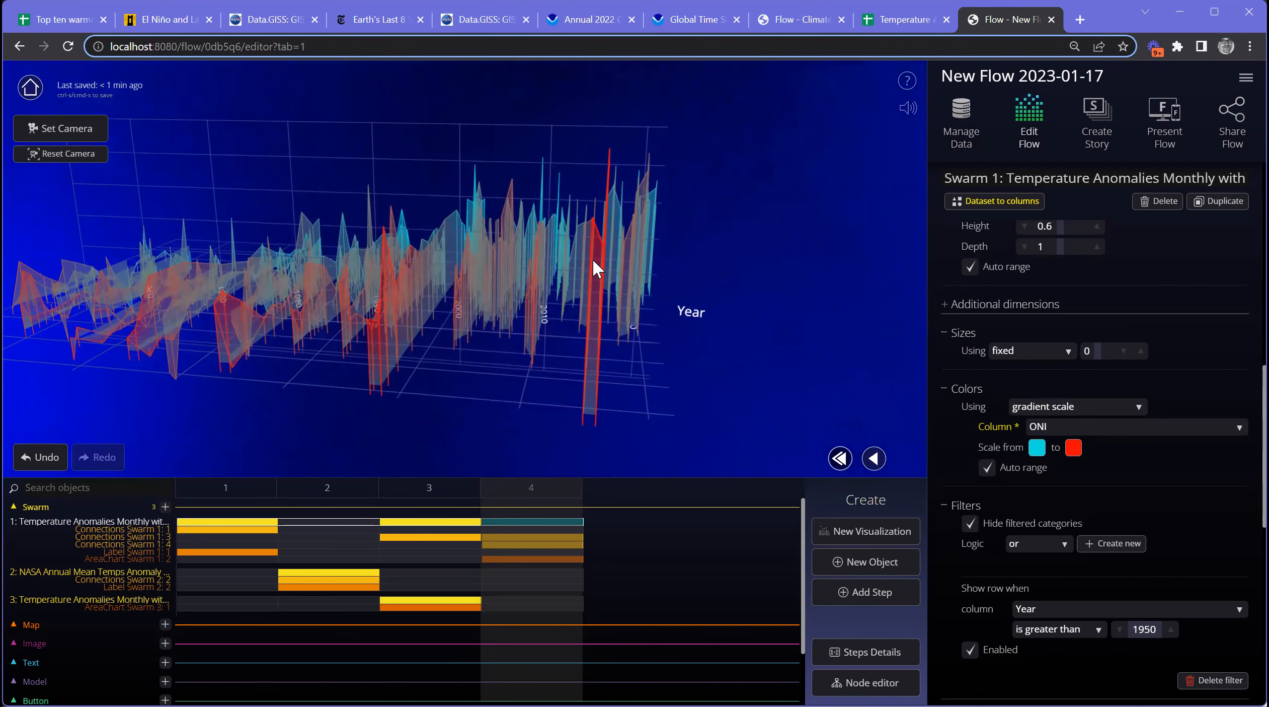
# Step: Examine the ONI-colored 3D area chart in step 4 from the front, from above and close up around the most recent years
pyautogui.moveTo(577, 276); pyautogui.dragTo(607, 176)
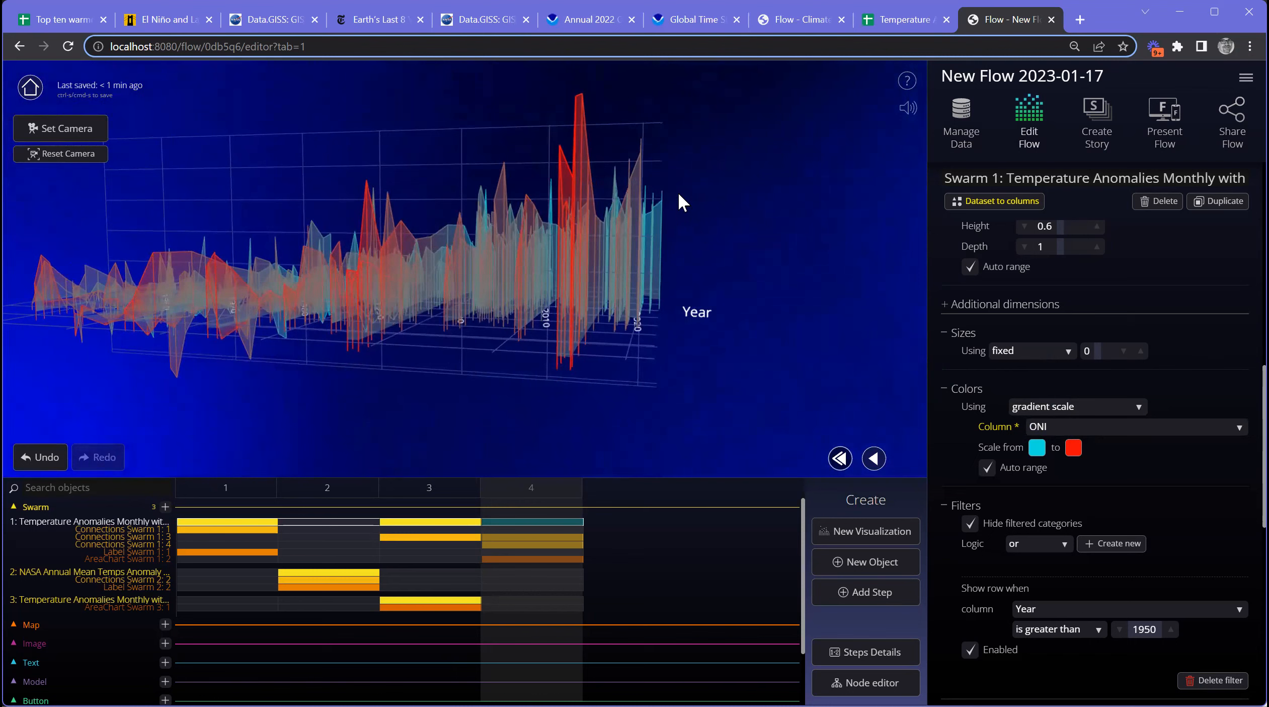
pyautogui.moveTo(676, 231); pyautogui.dragTo(663, 241)
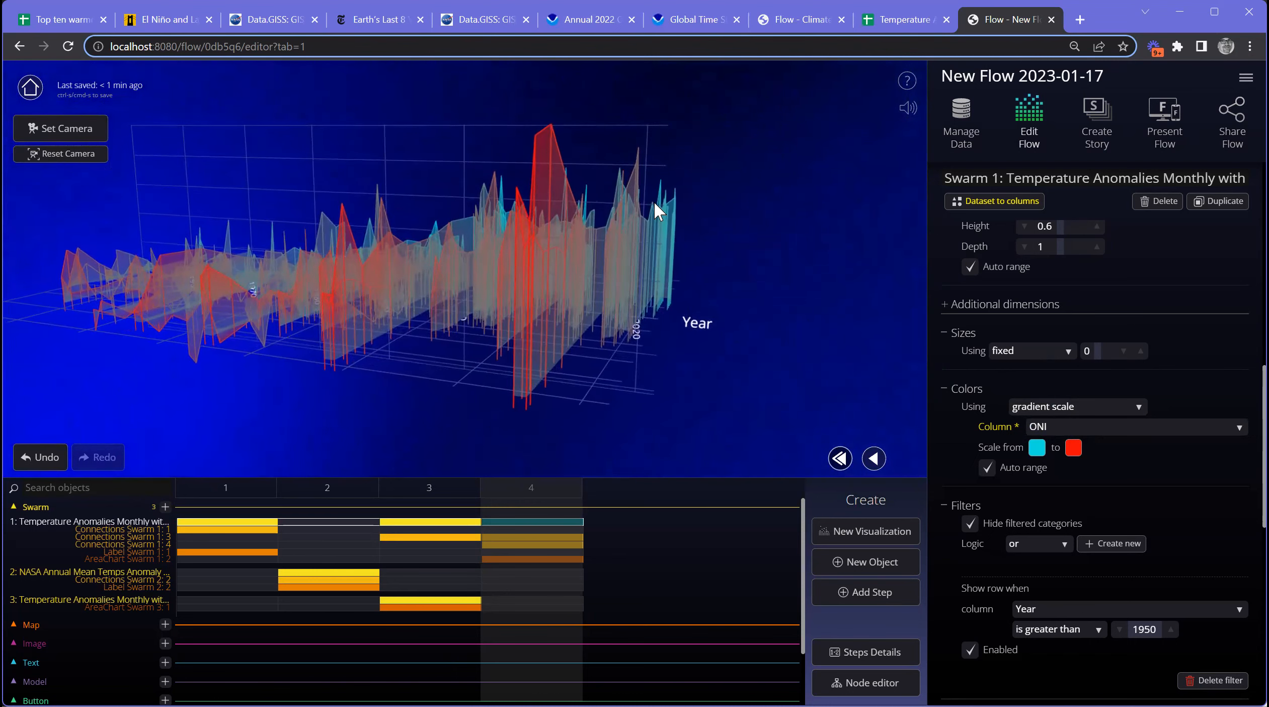
pyautogui.scroll(5, 688, 257)
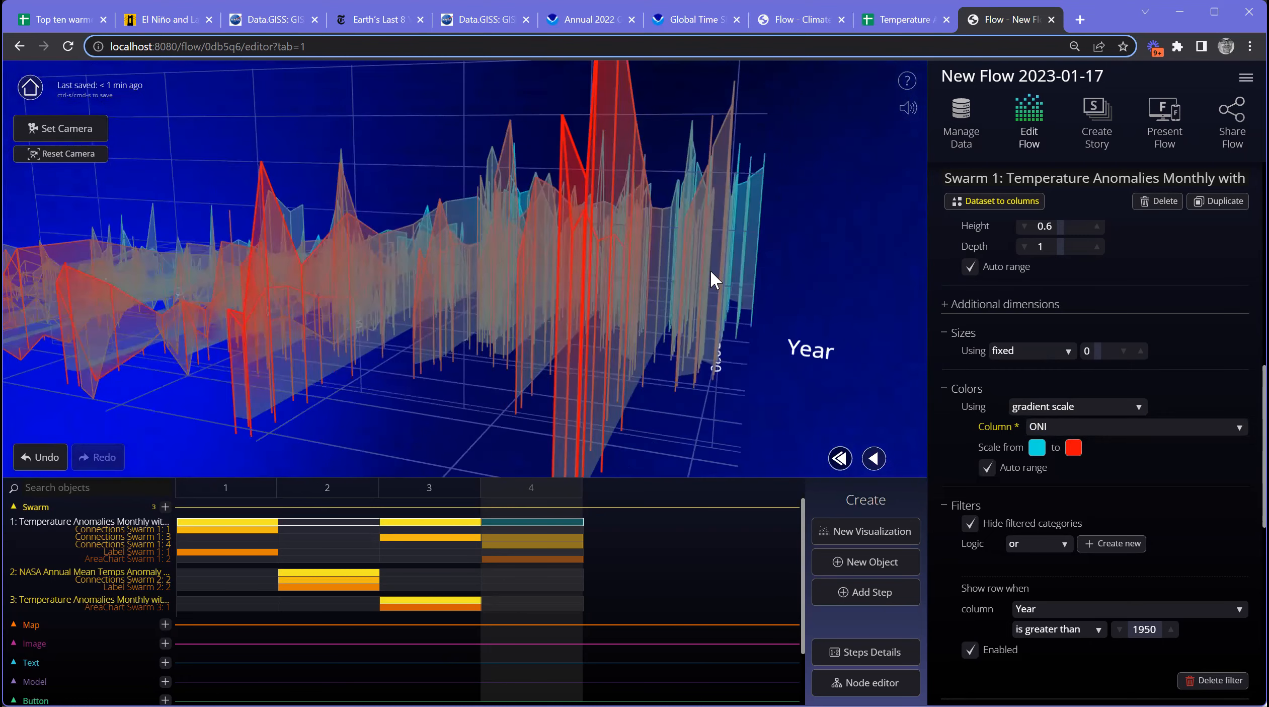
pyautogui.scroll(3, 634, 227)
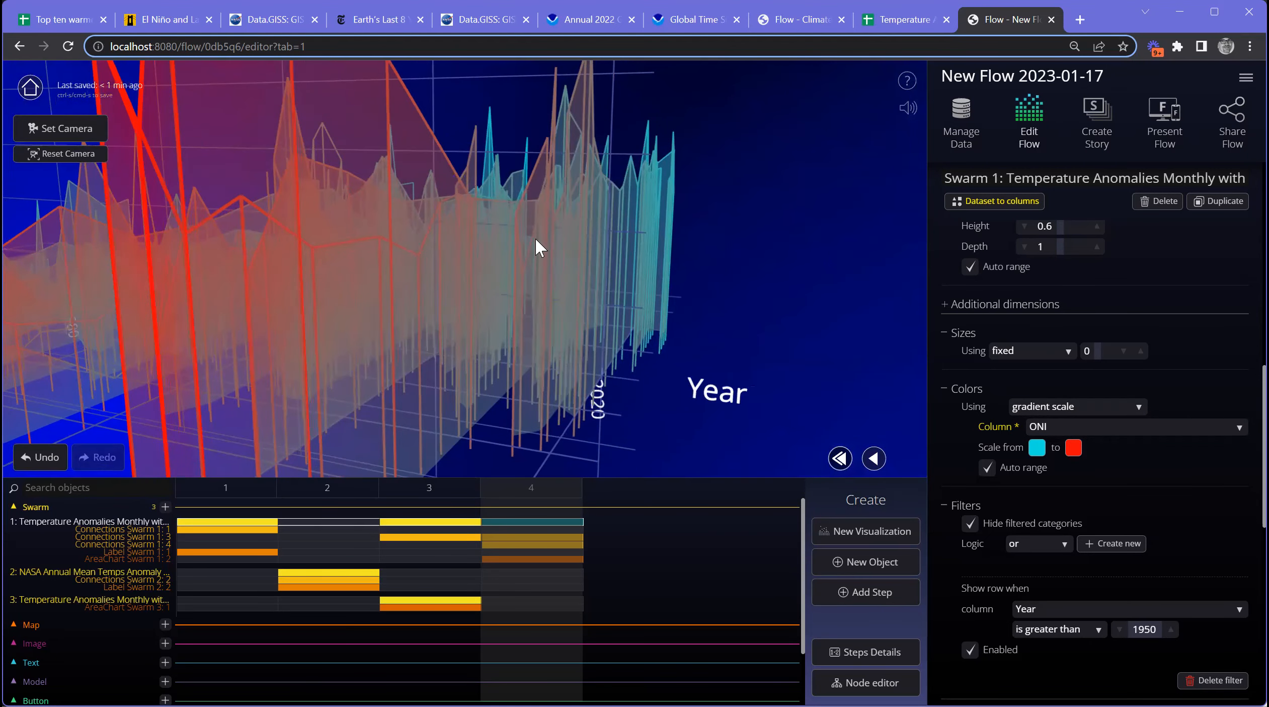
pyautogui.moveTo(586, 310); pyautogui.dragTo(565, 406)
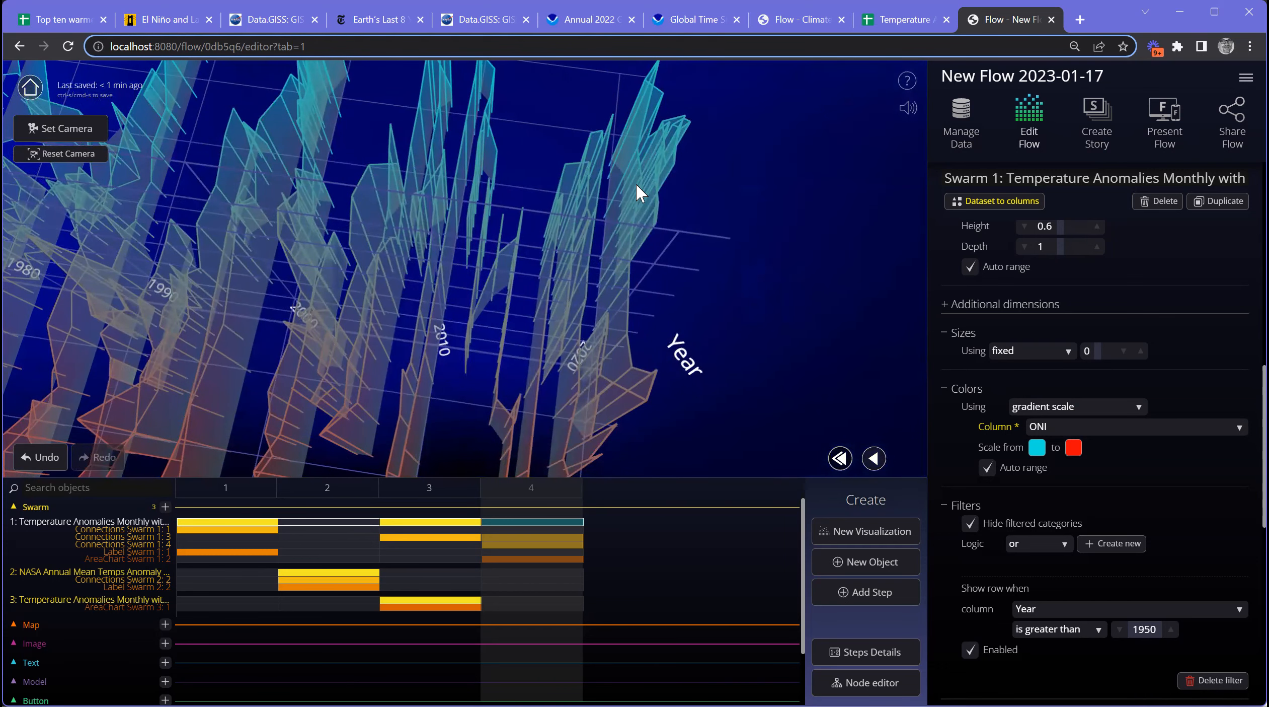
pyautogui.moveTo(666, 202); pyautogui.dragTo(599, 273)
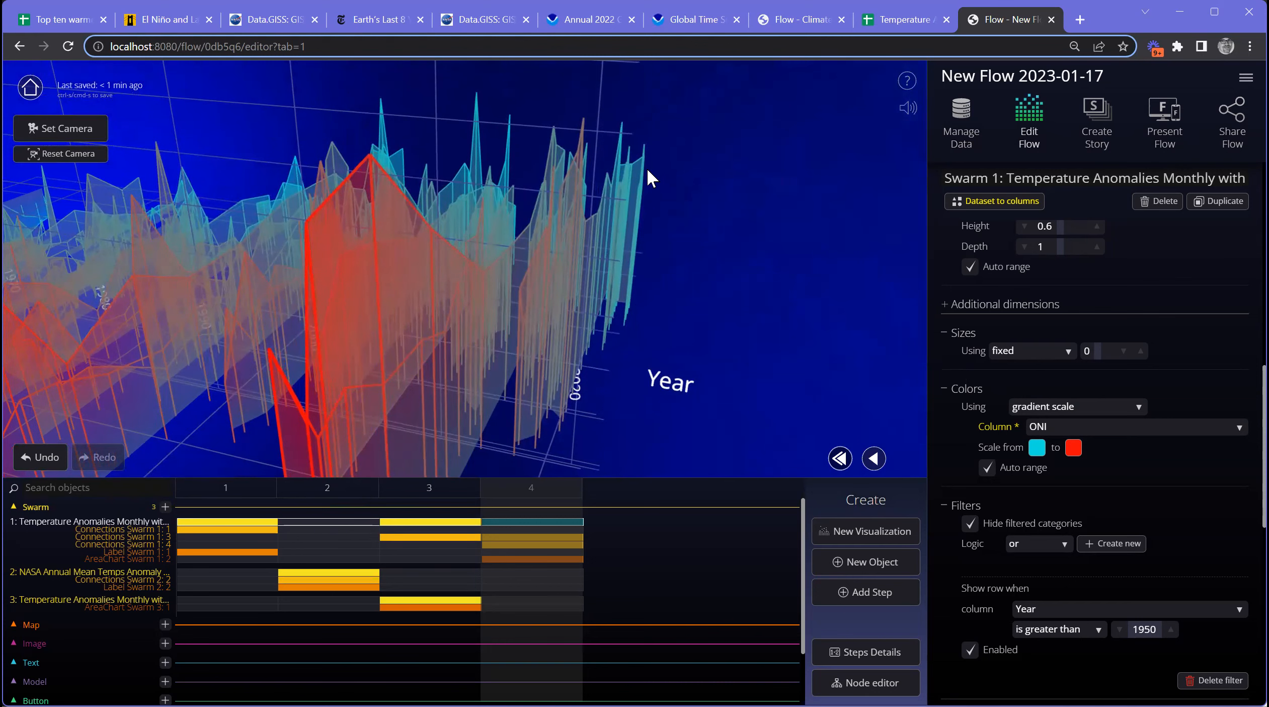
pyautogui.moveTo(496, 340); pyautogui.dragTo(557, 355)
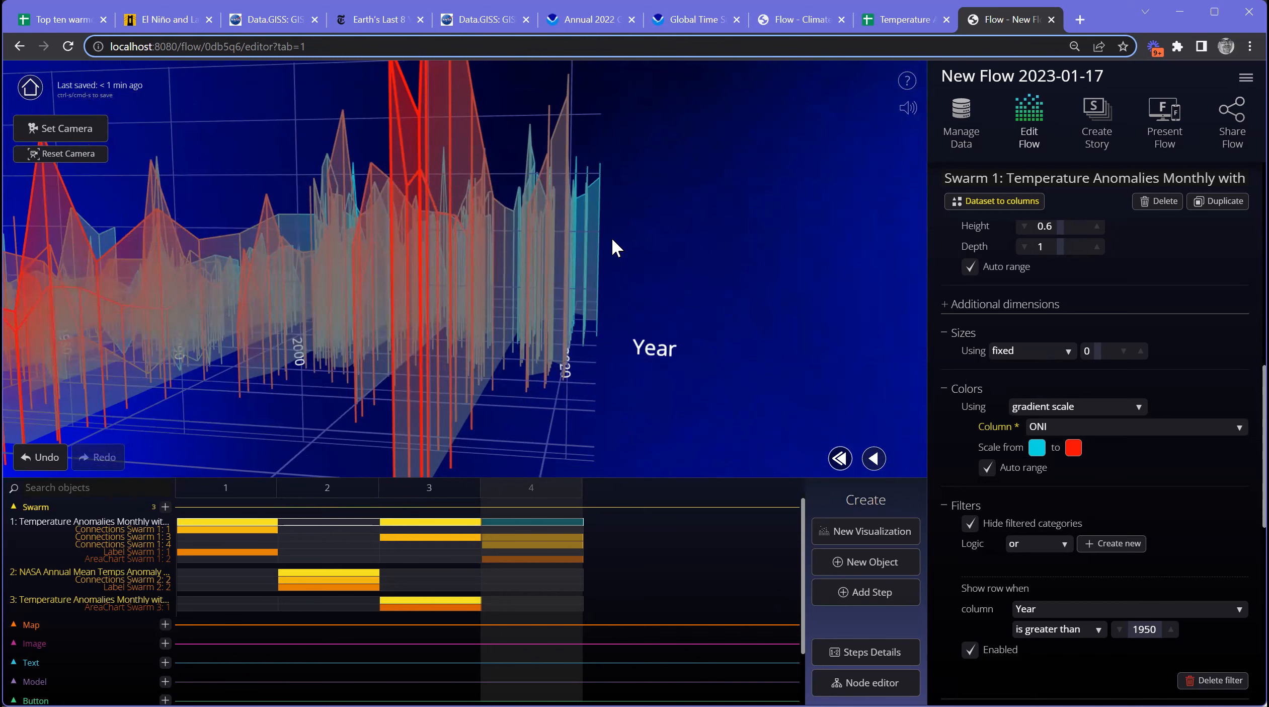
pyautogui.scroll(-2, 585, 246)
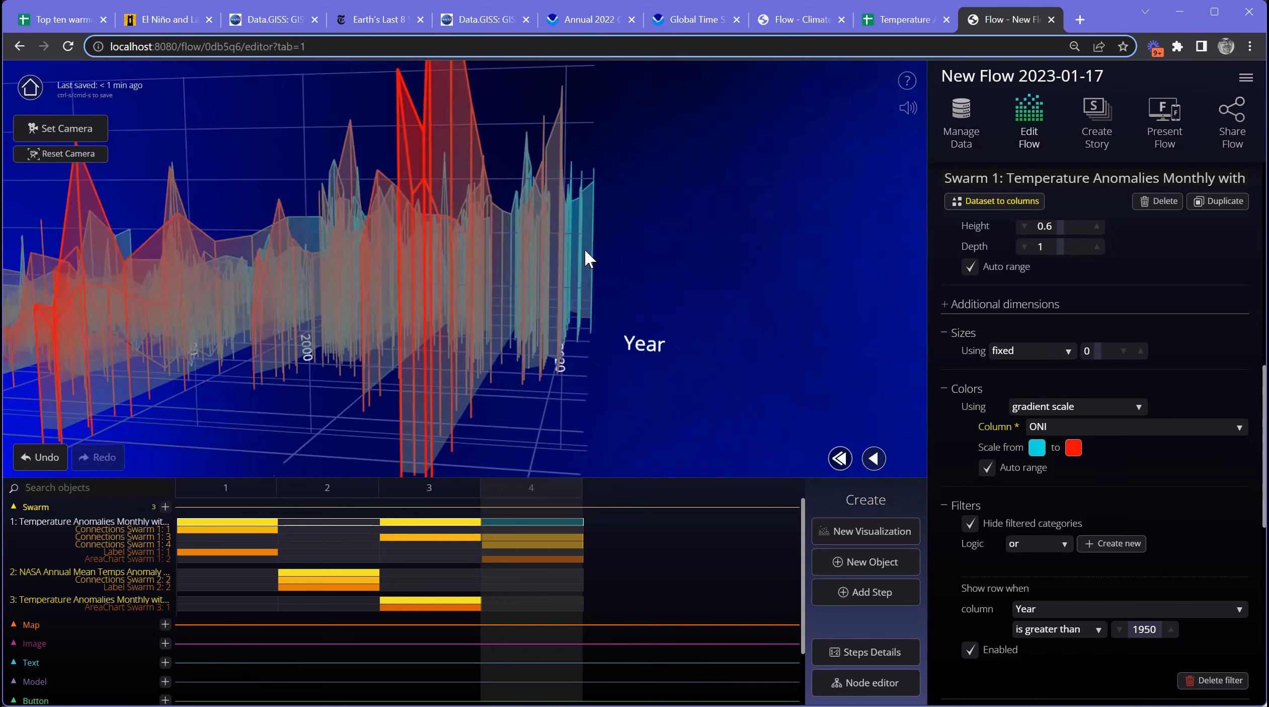
pyautogui.moveTo(573, 279); pyautogui.dragTo(569, 382)
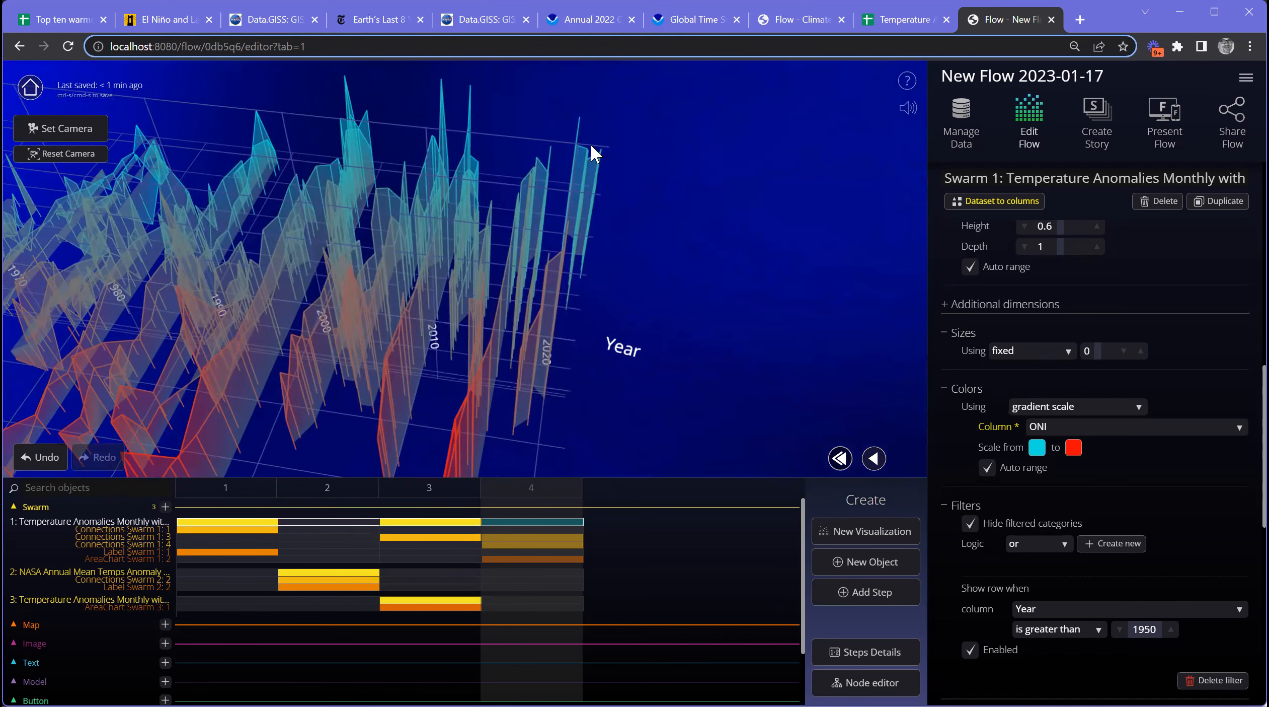
pyautogui.moveTo(575, 227); pyautogui.dragTo(581, 146)
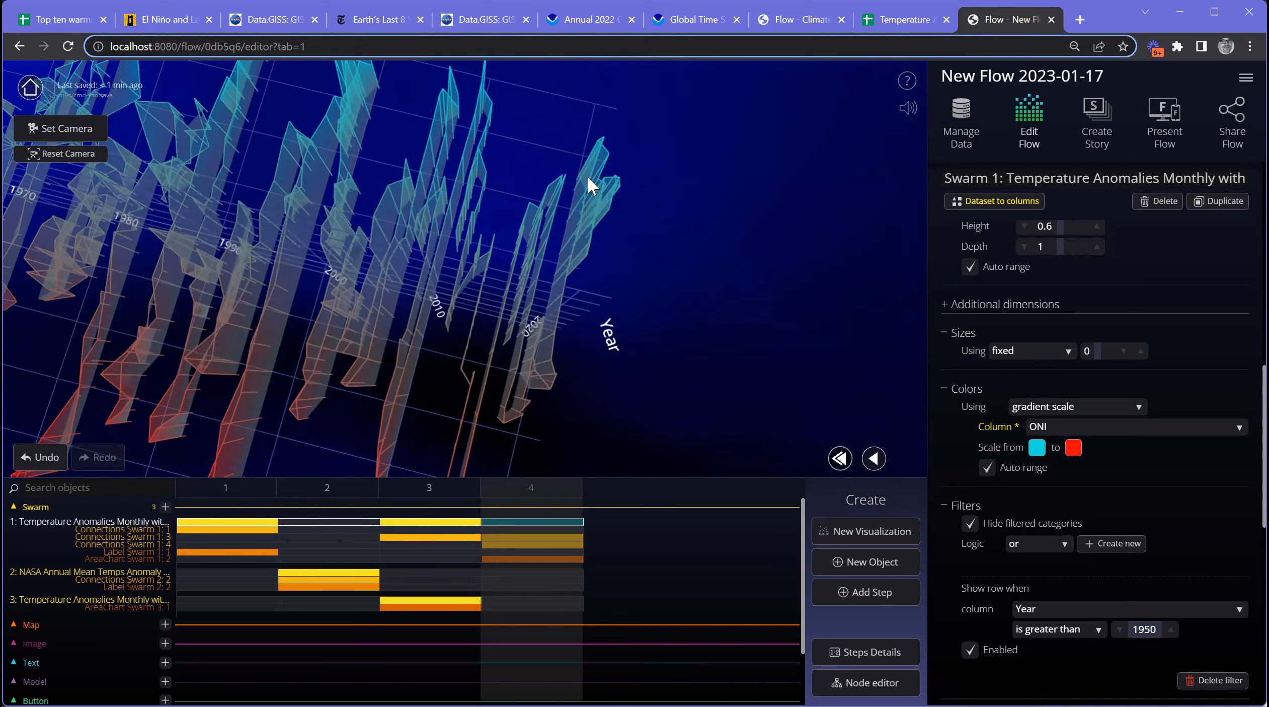
pyautogui.moveTo(605, 178); pyautogui.dragTo(539, 224)
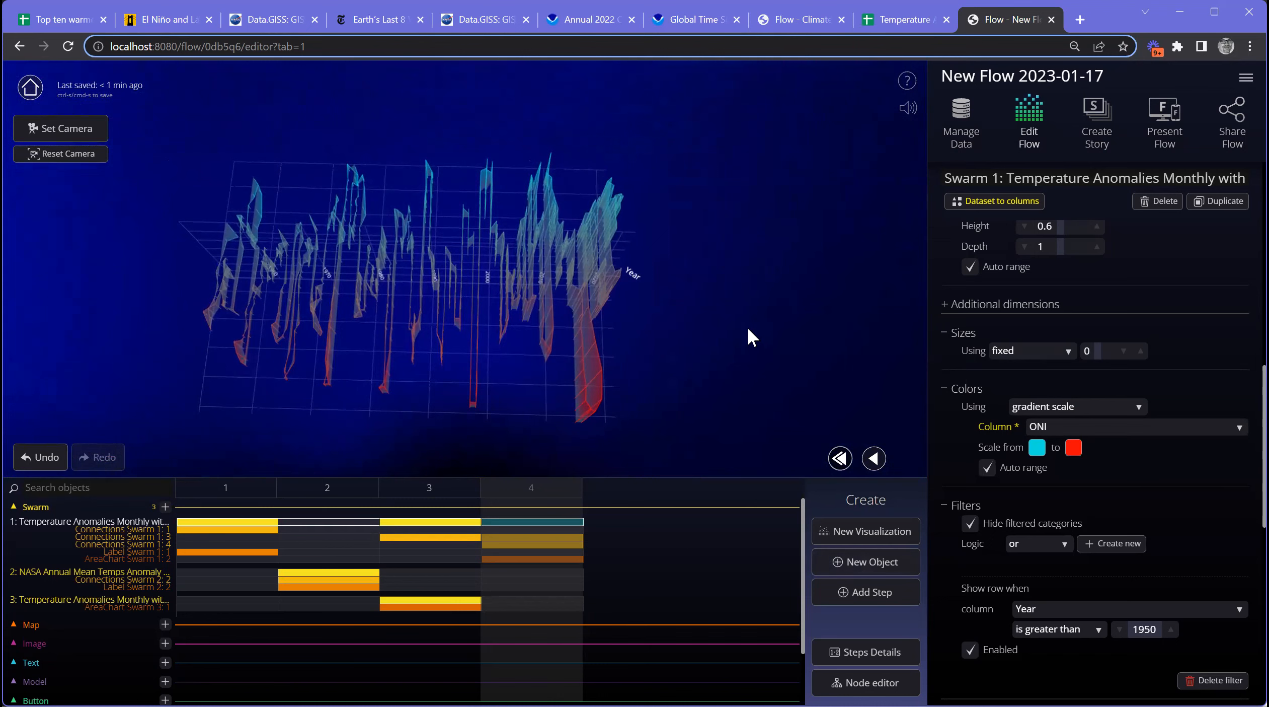
pyautogui.moveTo(561, 323); pyautogui.dragTo(510, 204)
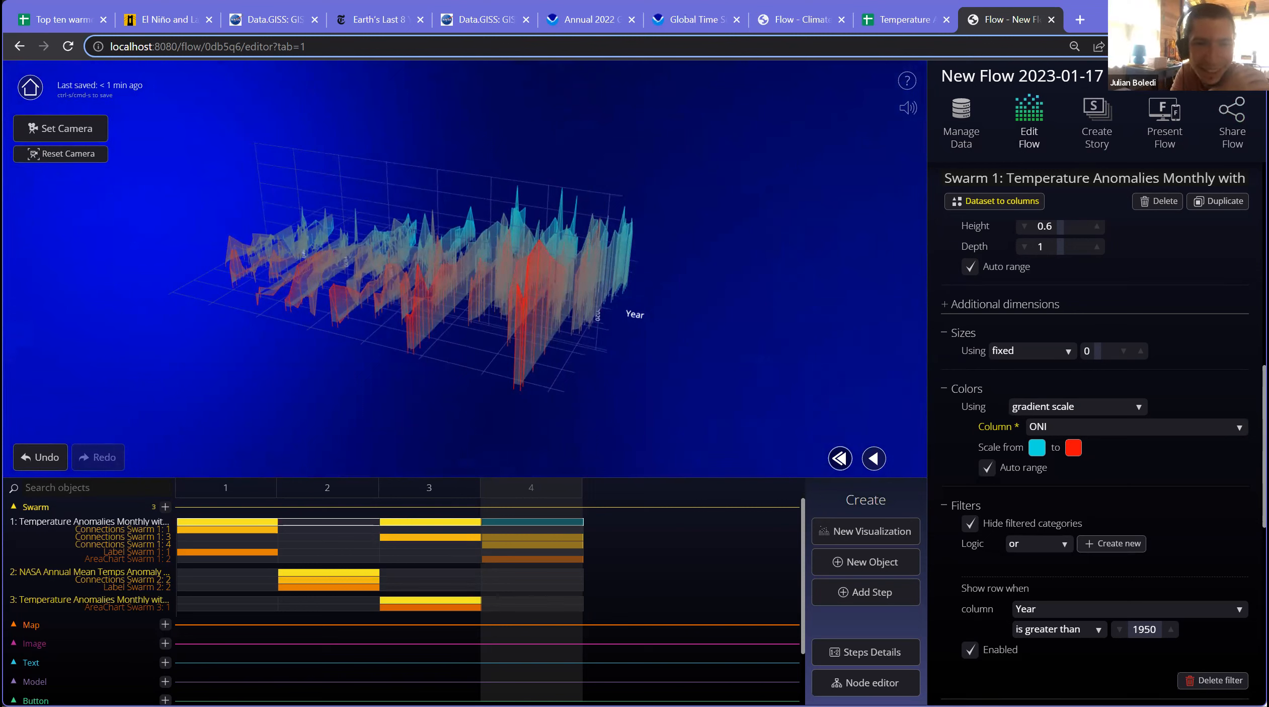
pyautogui.moveTo(588, 400); pyautogui.dragTo(616, 185)
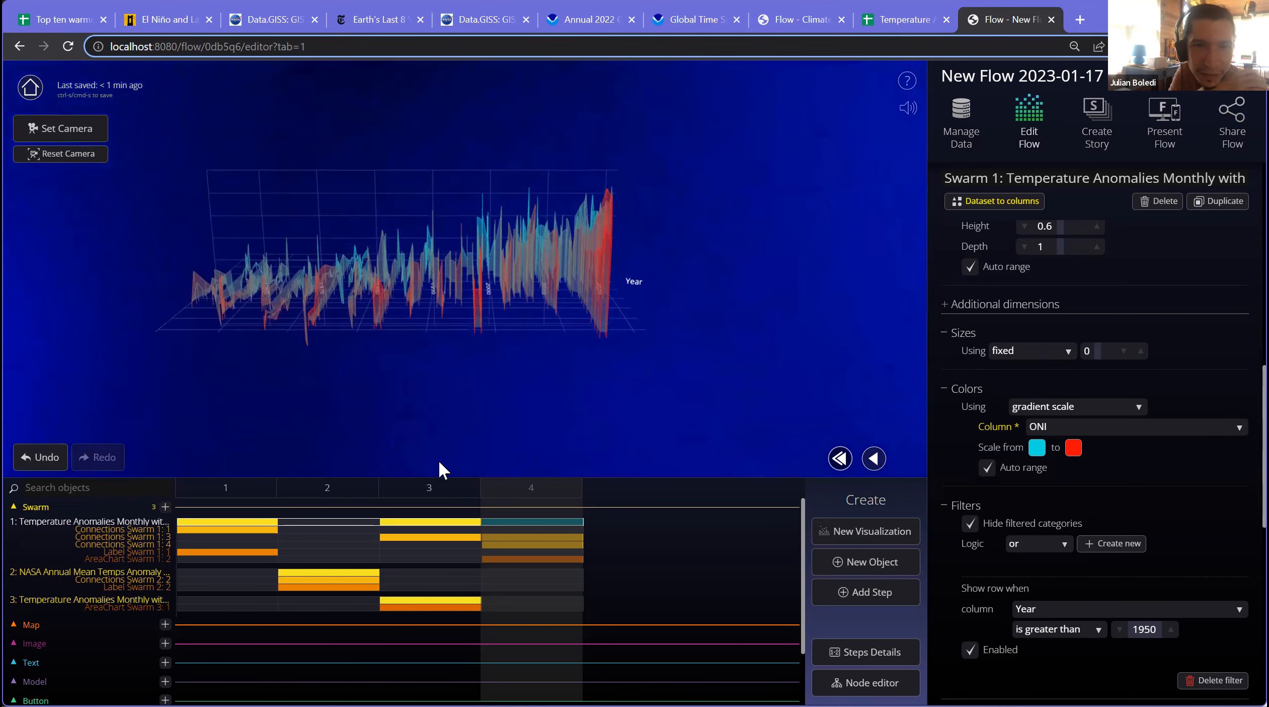
# Step: Compare the ONI overlay chart in step 3 with the 3D area chart in step 4 from several viewing angles
pyautogui.click(433, 489)
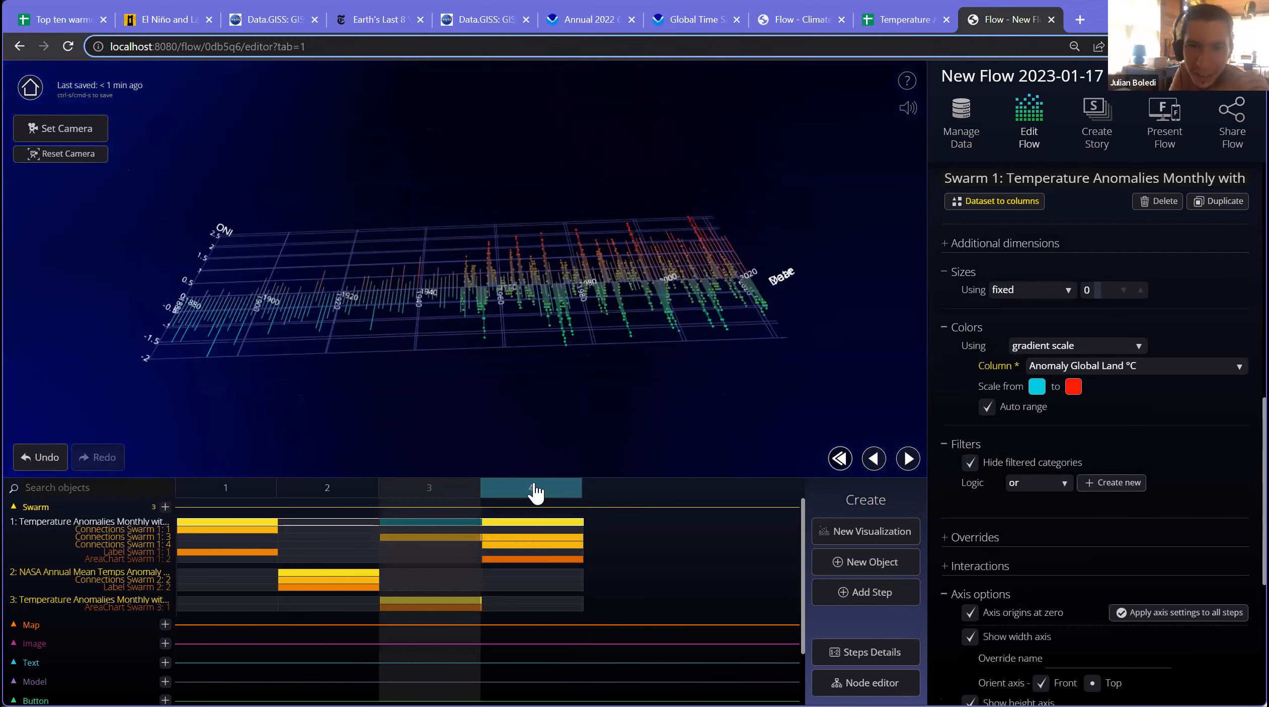
pyautogui.moveTo(627, 315); pyautogui.dragTo(624, 396)
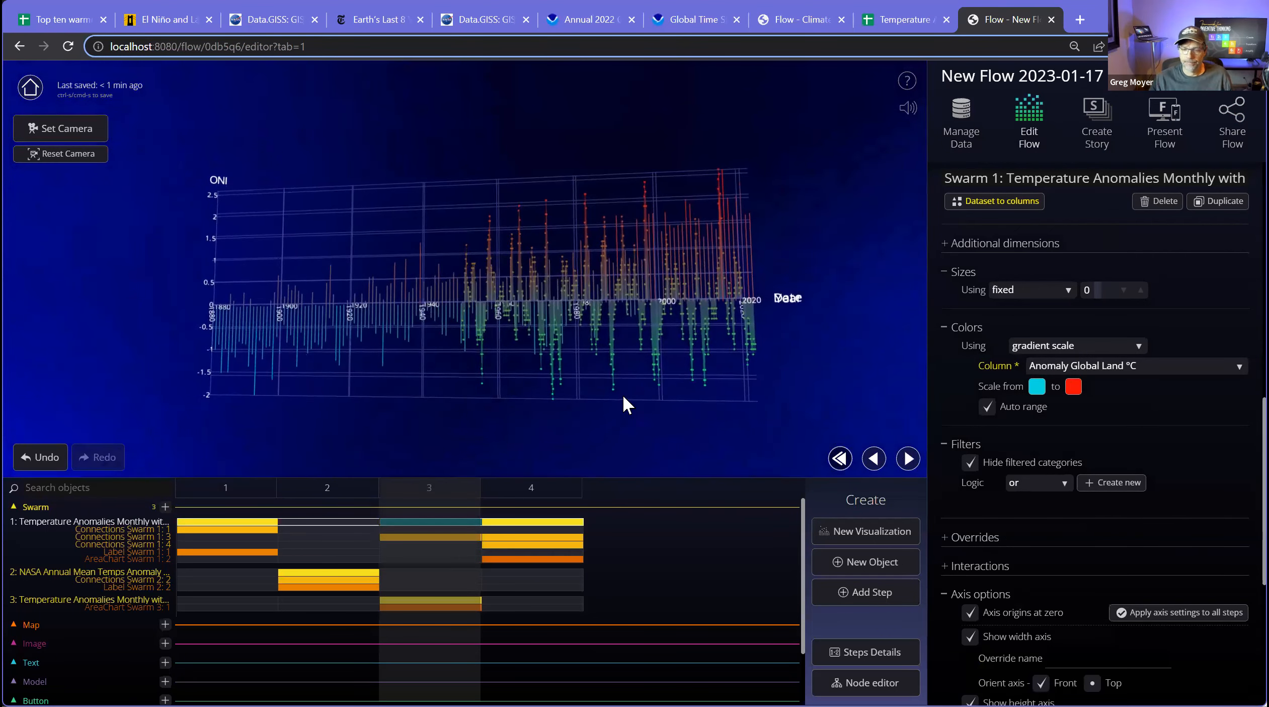
pyautogui.click(543, 495)
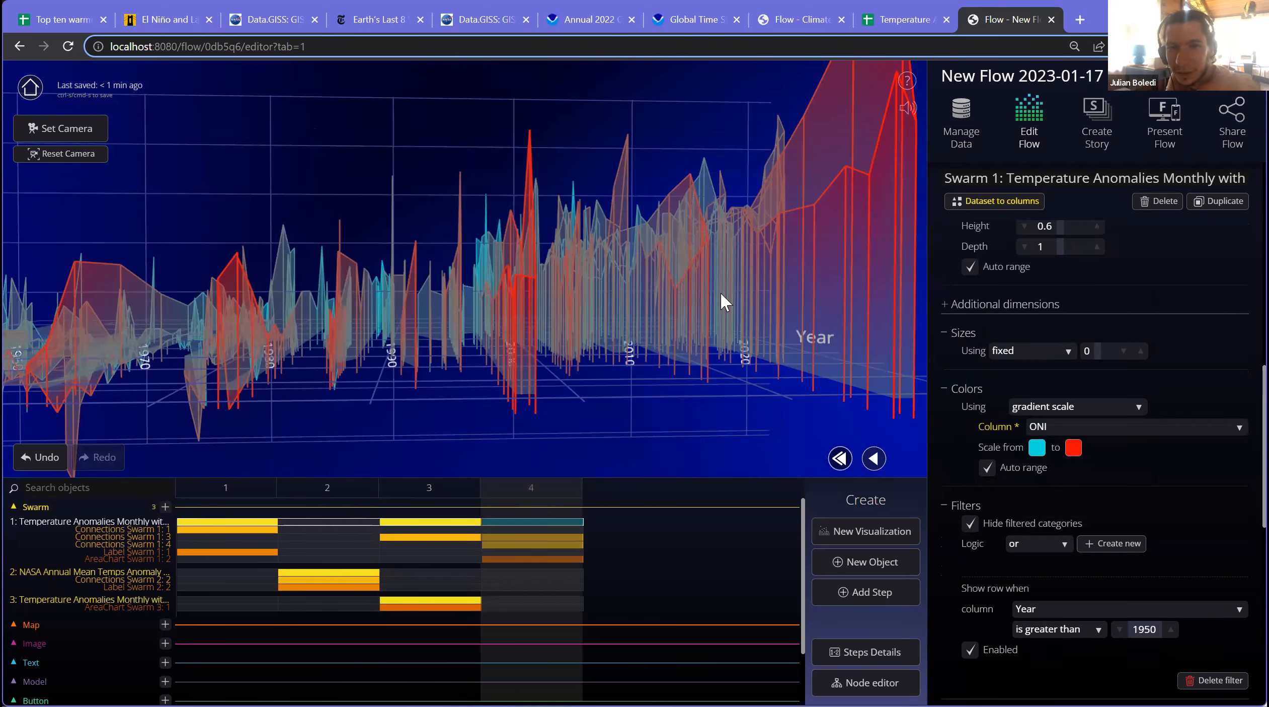
pyautogui.moveTo(720, 291); pyautogui.dragTo(687, 288)
pyautogui.moveTo(764, 245); pyautogui.dragTo(550, 320)
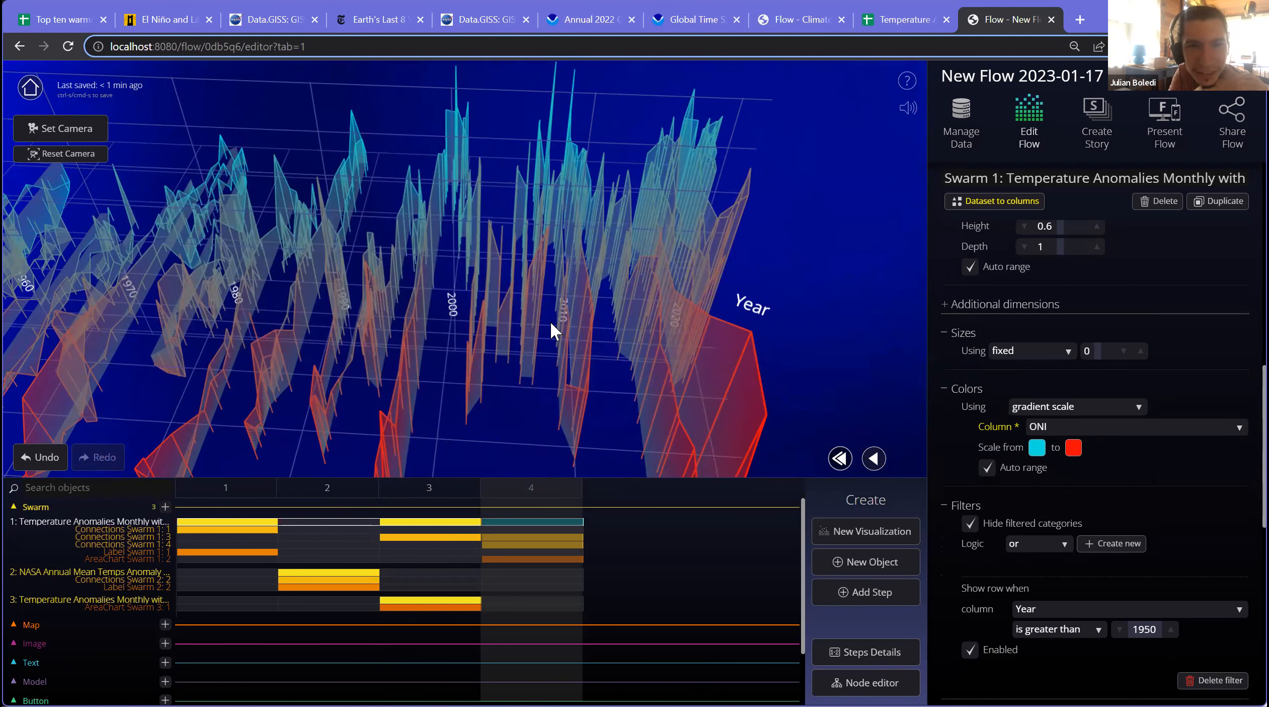
pyautogui.moveTo(515, 348); pyautogui.dragTo(721, 291)
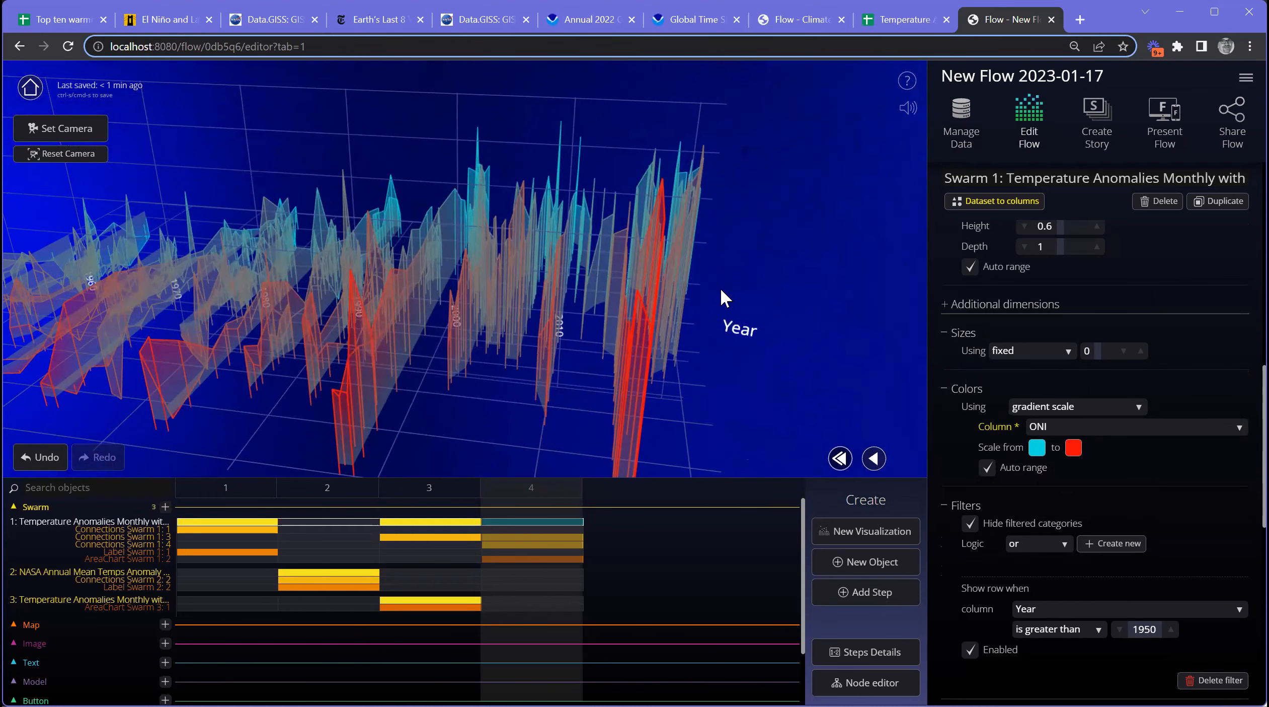
pyautogui.moveTo(561, 359); pyautogui.dragTo(538, 332)
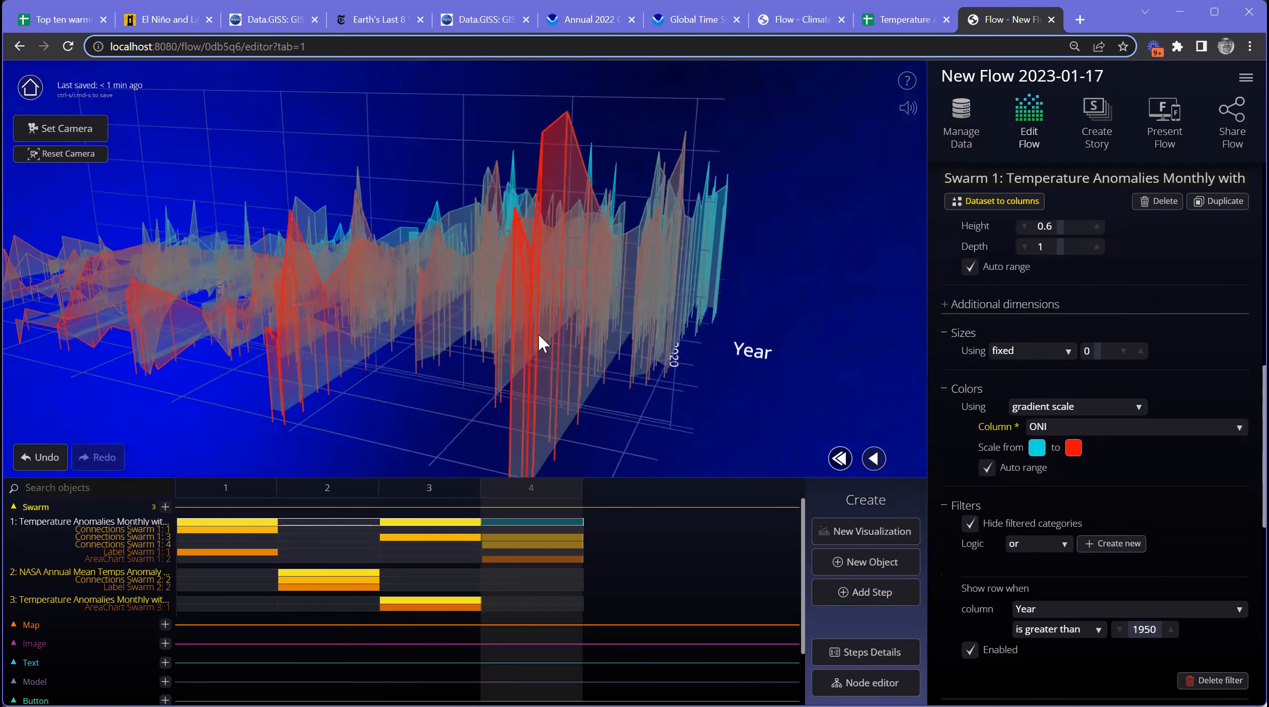
pyautogui.scroll(-2, 539, 332)
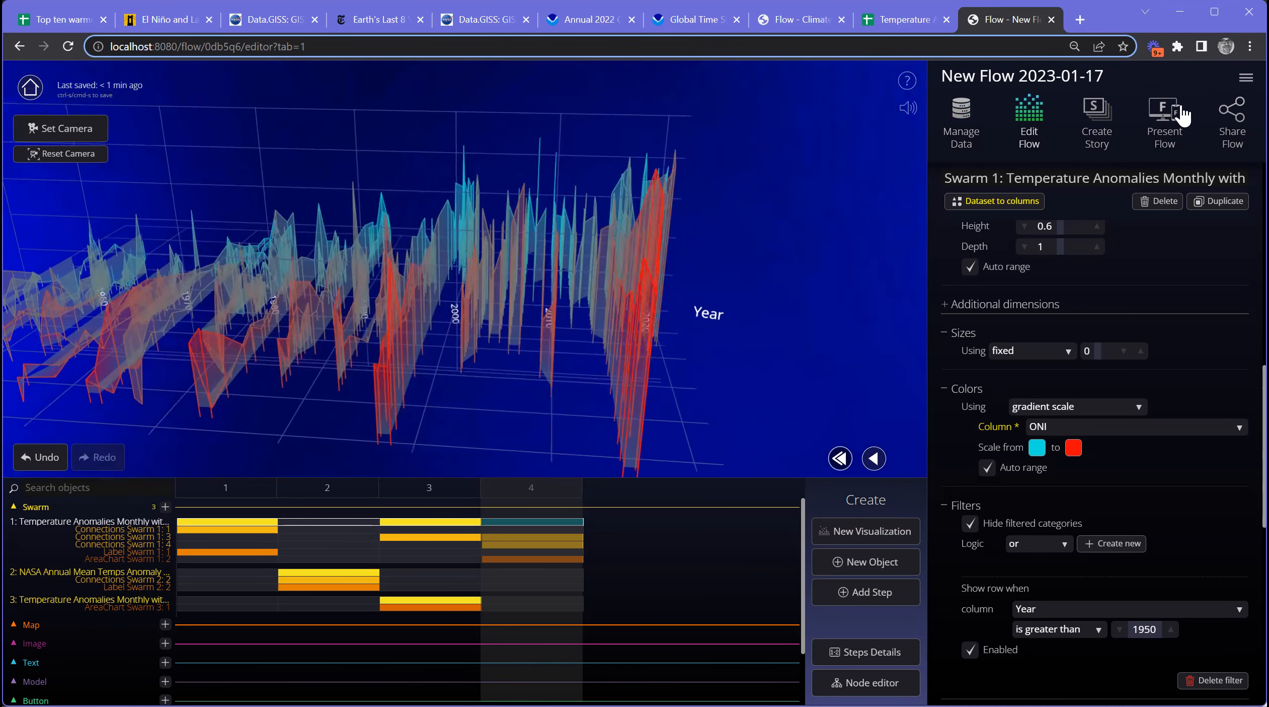
# Step: Present the Flow and enable its sharable public link with QR code
pyautogui.click(1165, 117)
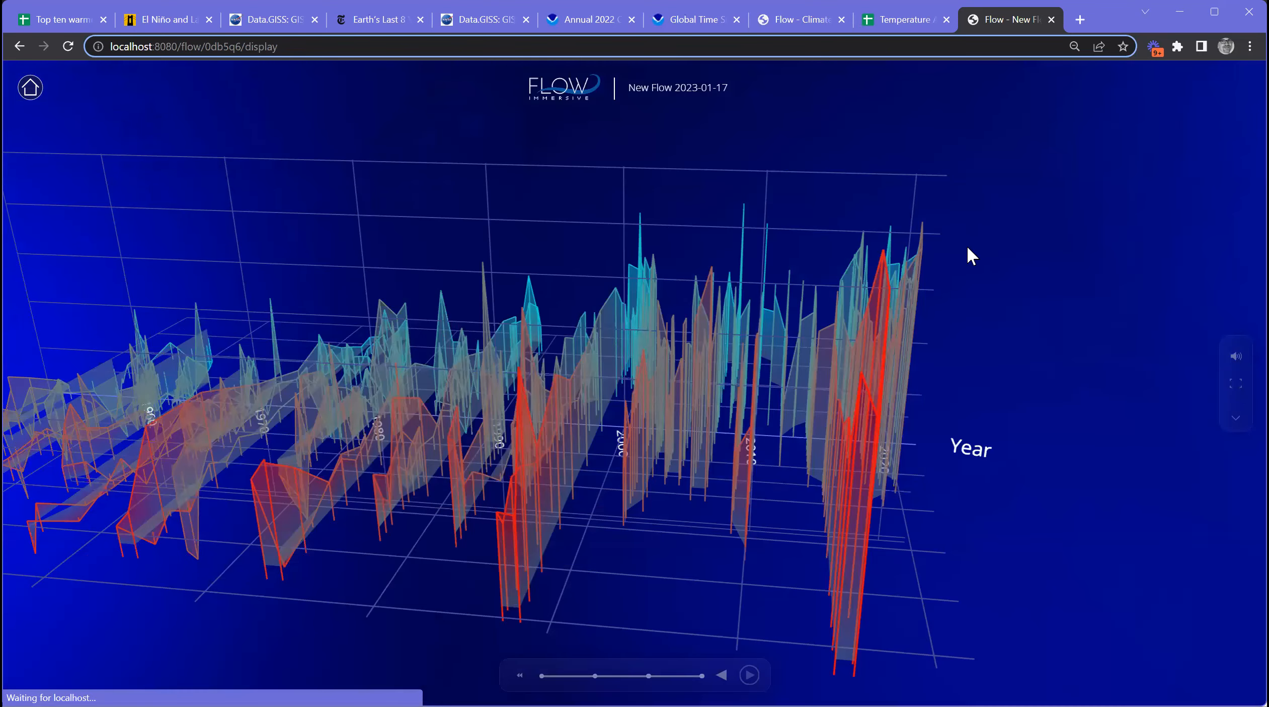
pyautogui.click(1236, 417)
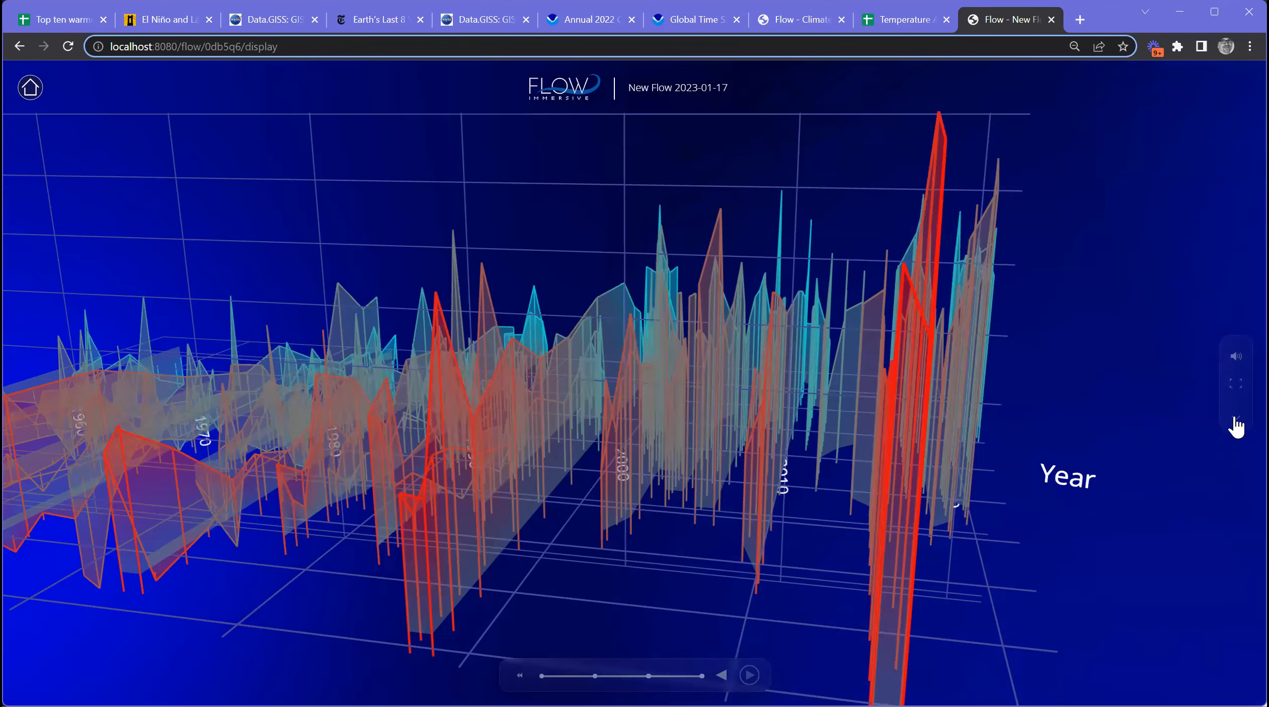
pyautogui.click(1235, 419)
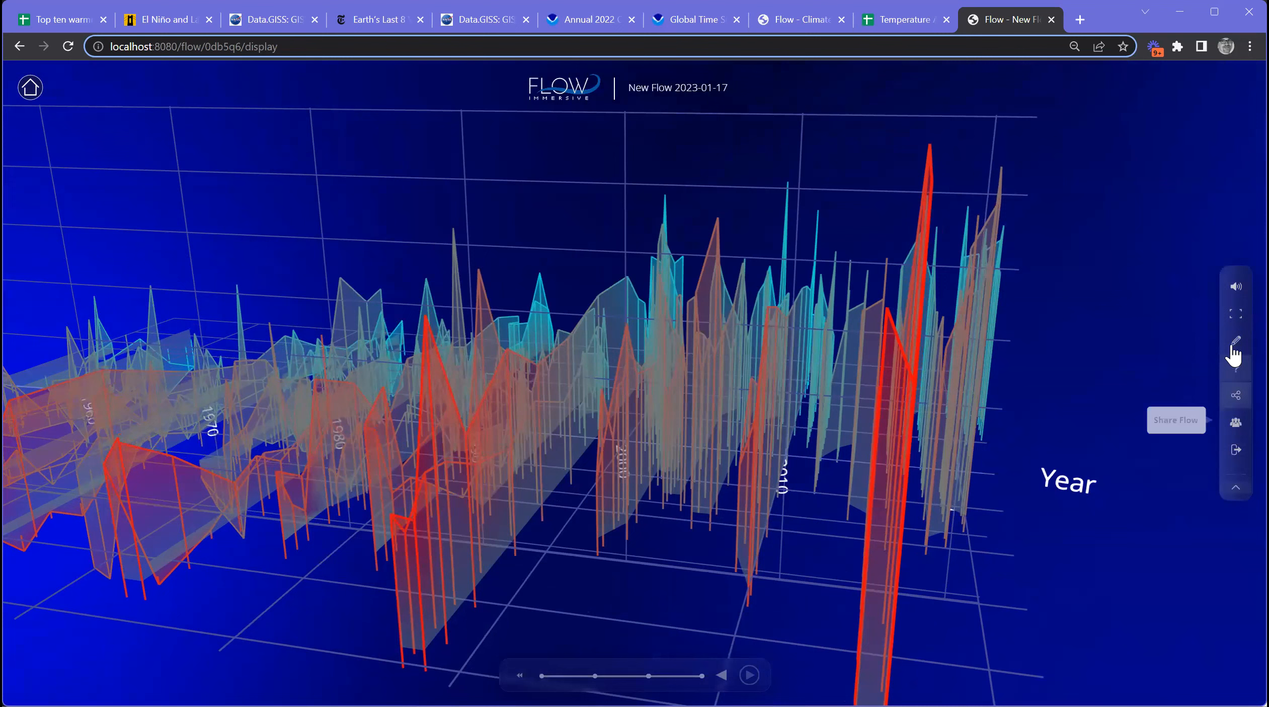
pyautogui.click(1237, 385)
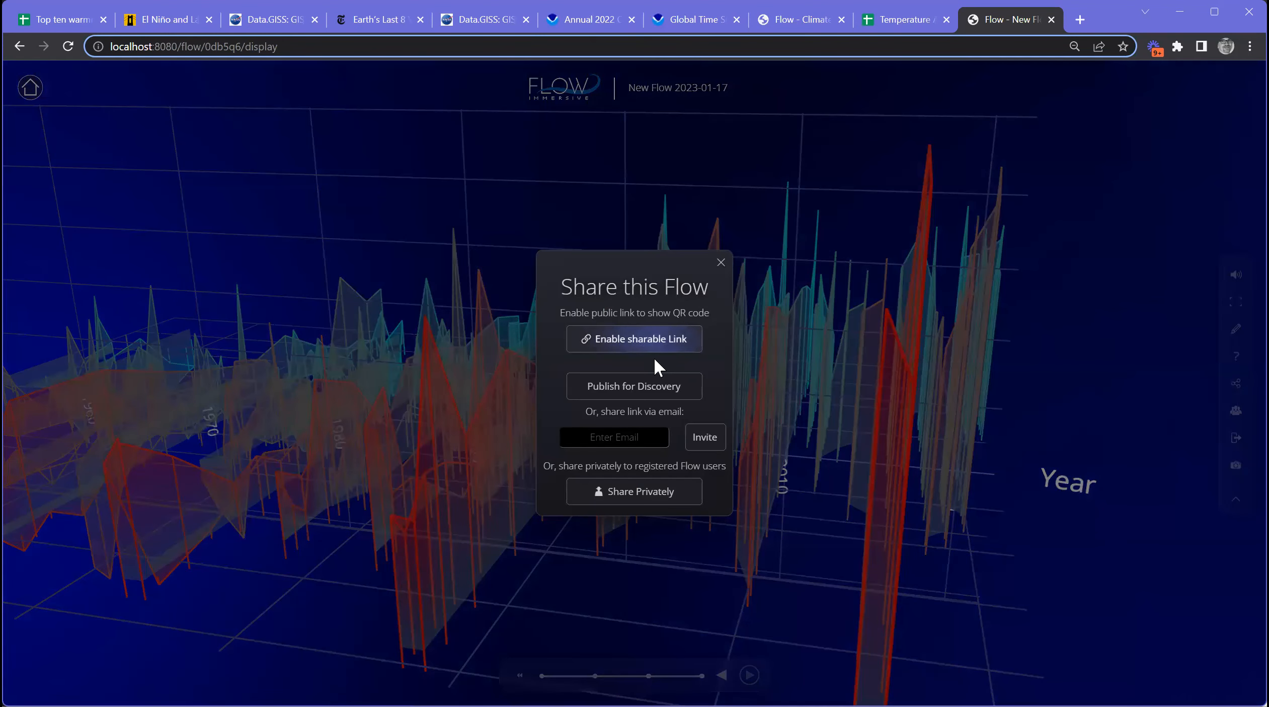
pyautogui.click(651, 344)
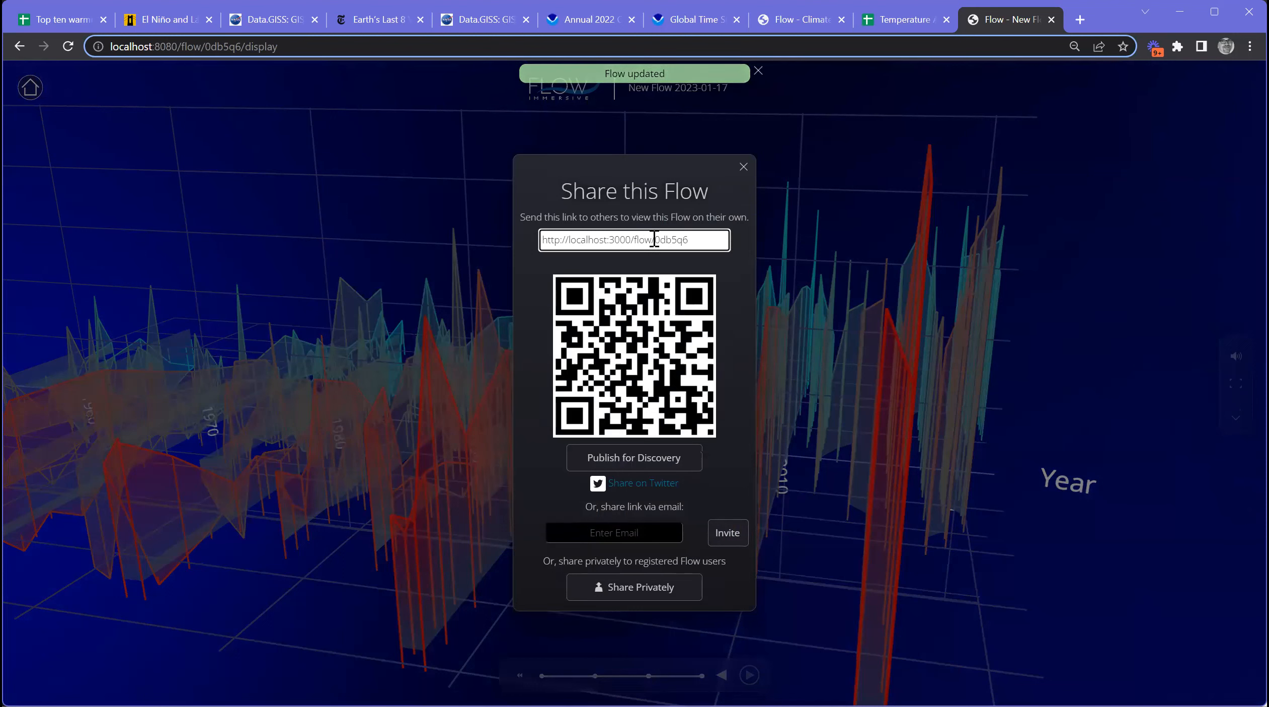
pyautogui.click(742, 166)
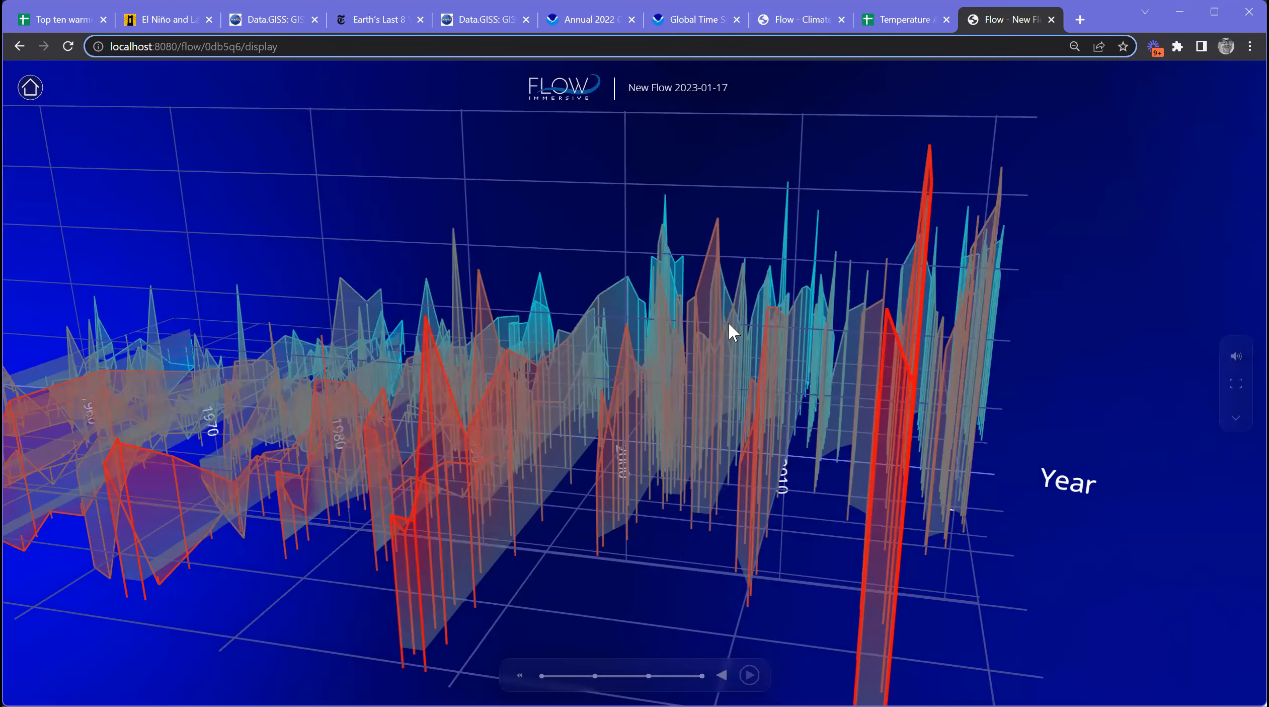